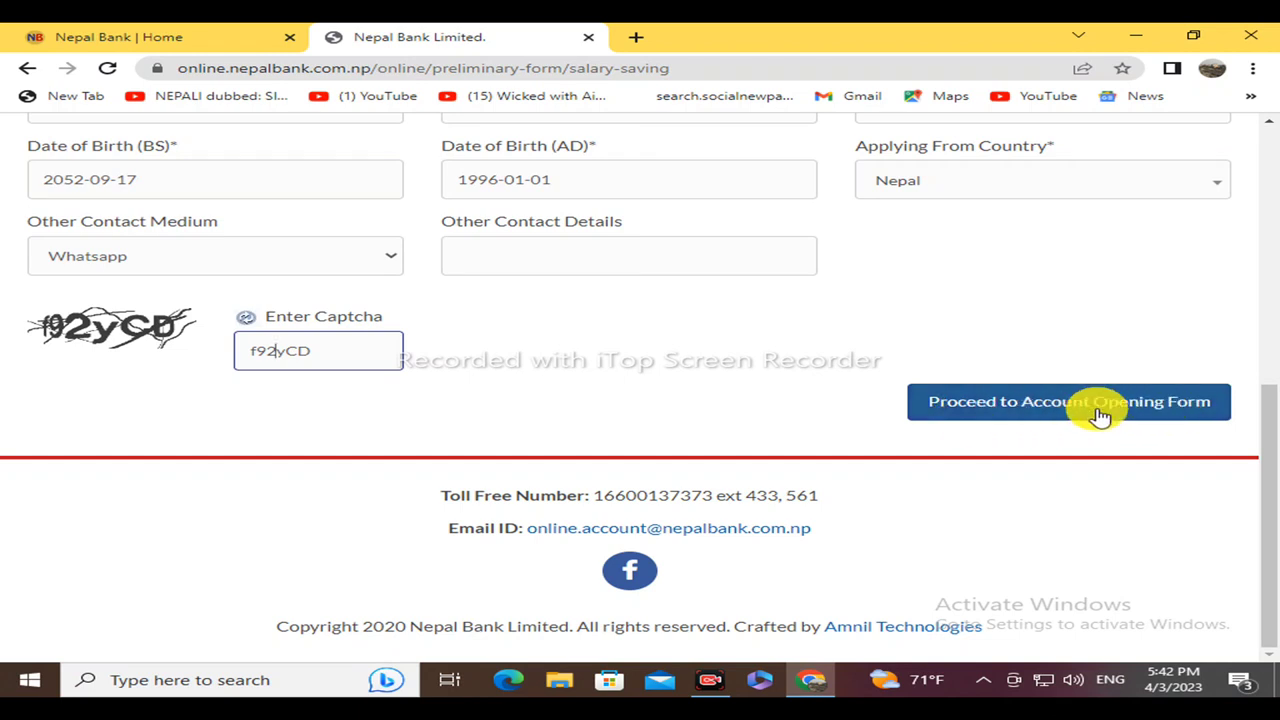
Submit the completed preliminary salary-saving form to continue to account opening.
left_click(1037, 413)
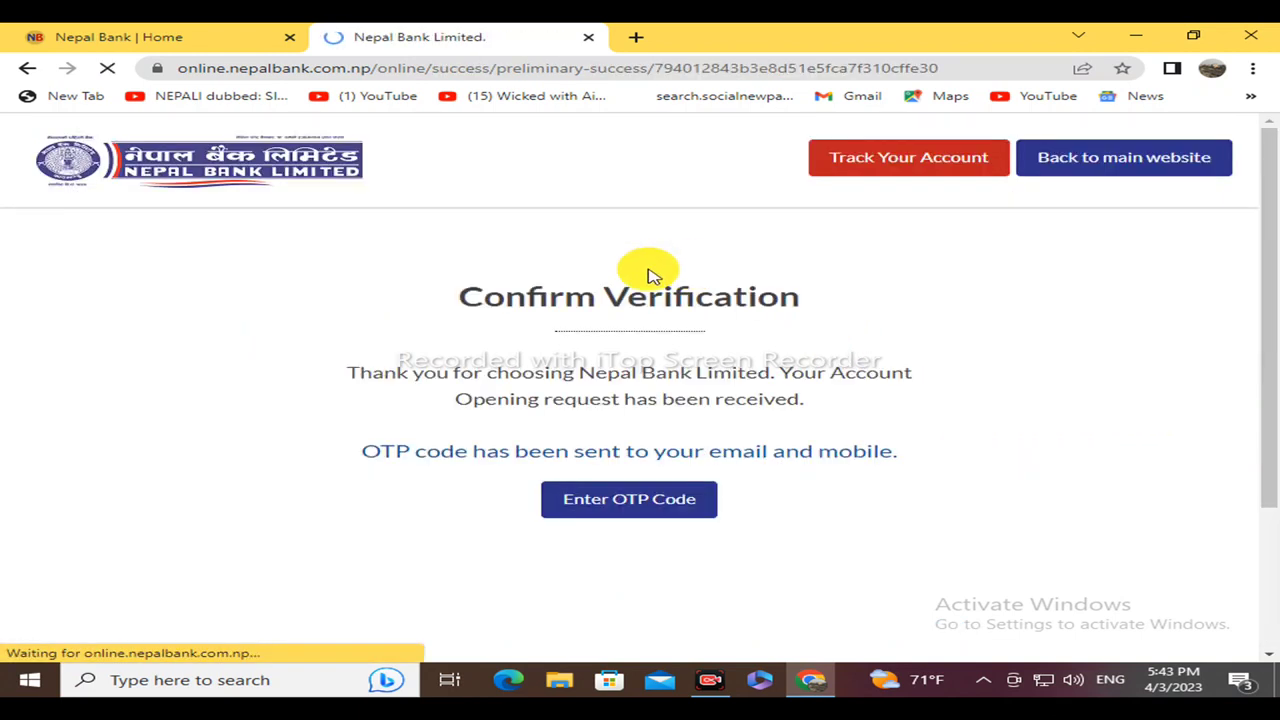
Go from the Confirm Verification page to entering the emailed OTP code.
scroll(651, 394, "down", 2)
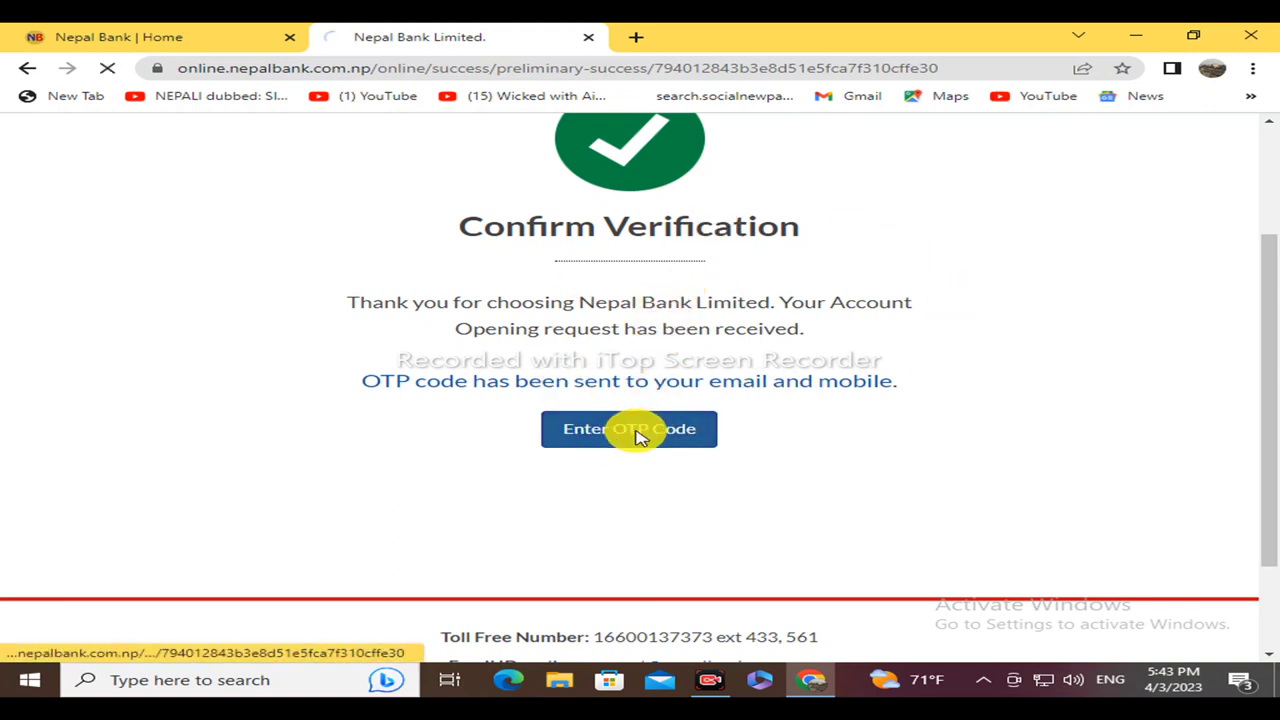
left_click(600, 430)
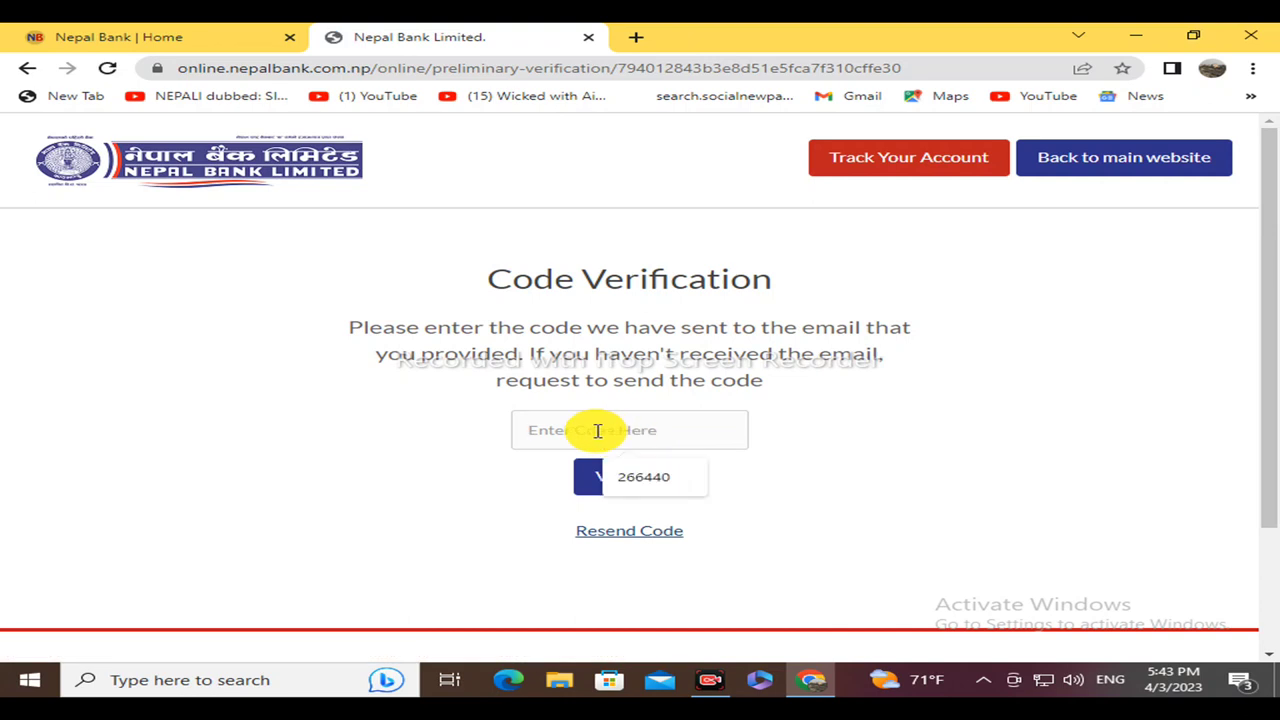
Enter the emailed verification code in the Enter Code field.
type("5")
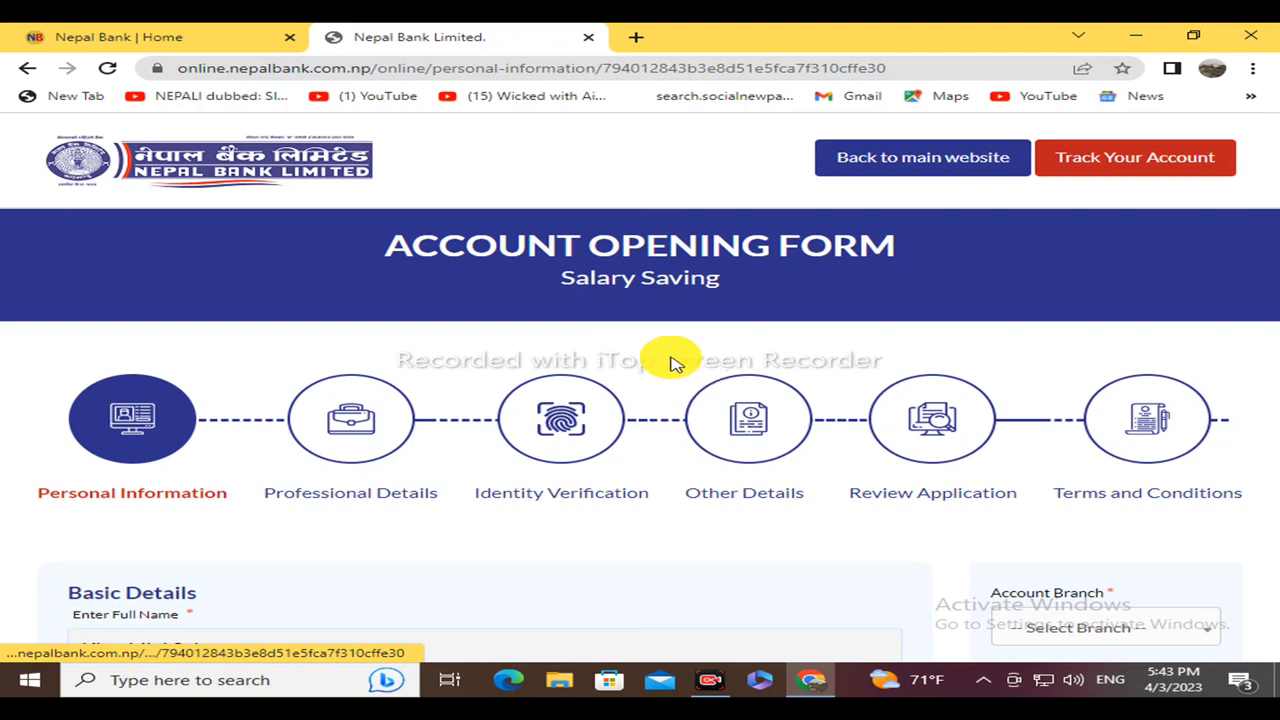
Set the account category to Saving and the currency to Nepalese Rupees.
scroll(672, 362, "down", 2)
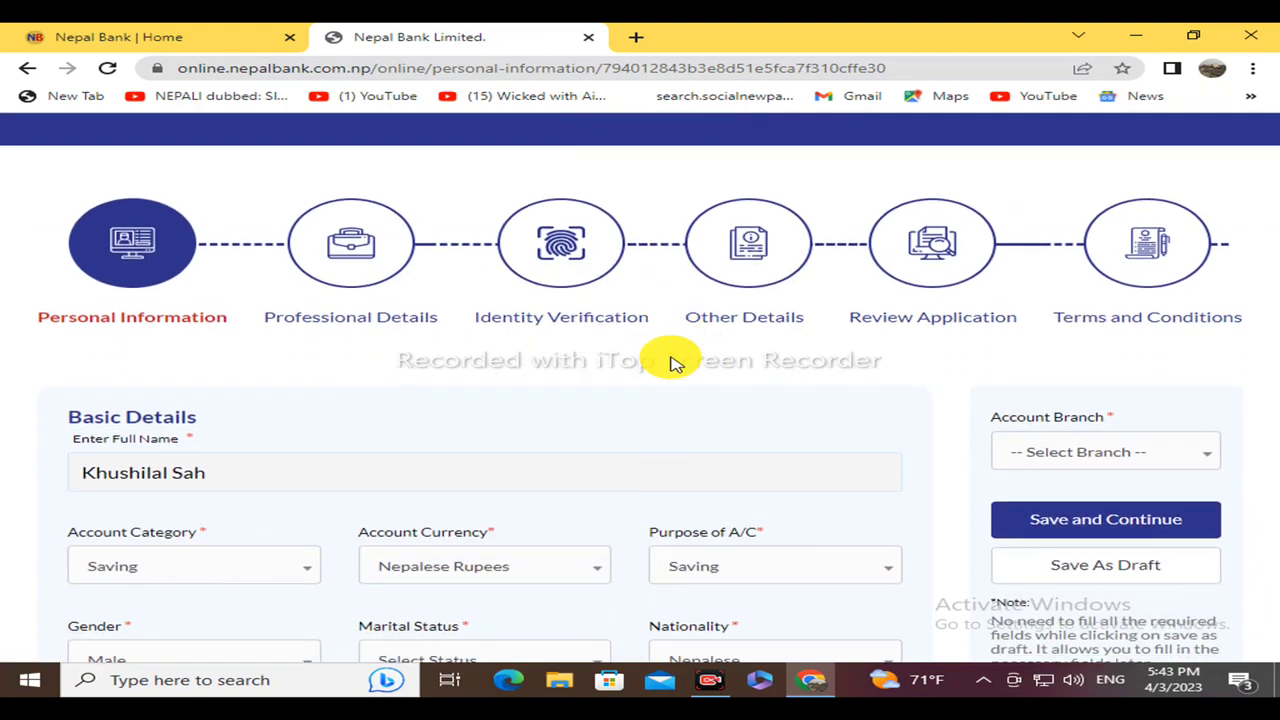
scroll(672, 362, "up", 2)
scroll(672, 362, "down", 2)
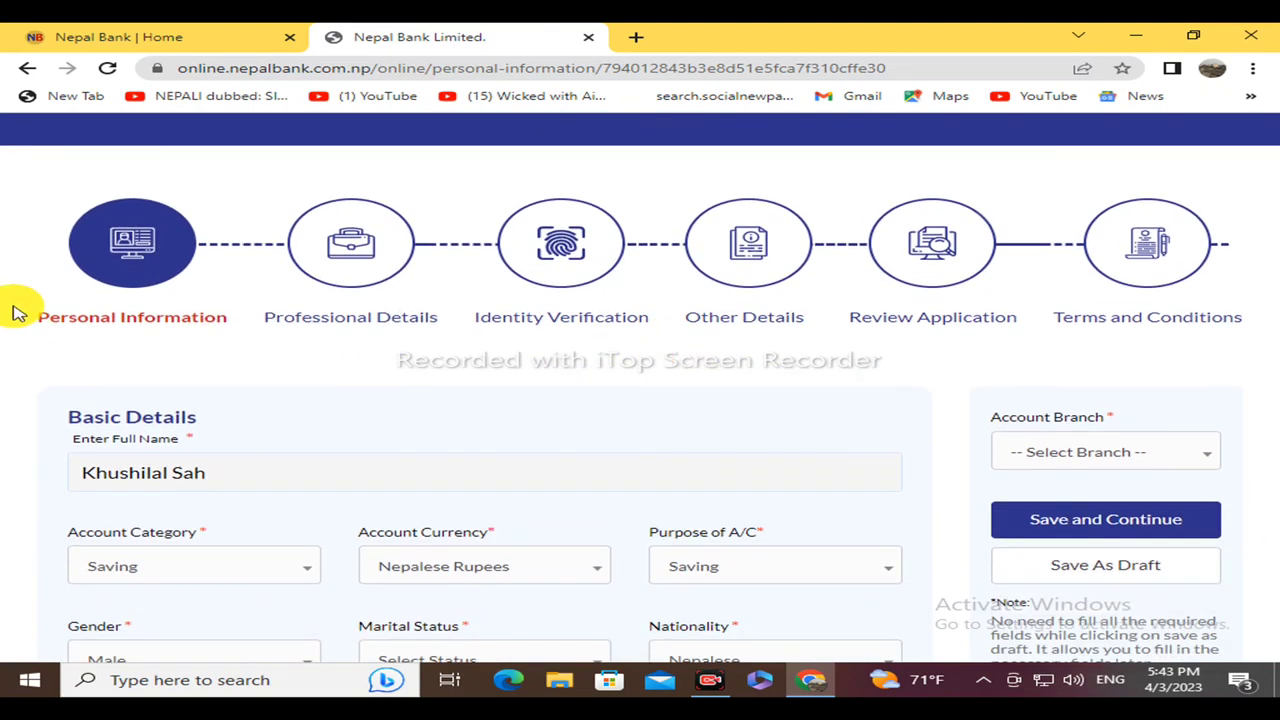
scroll(57, 318, "down", 2)
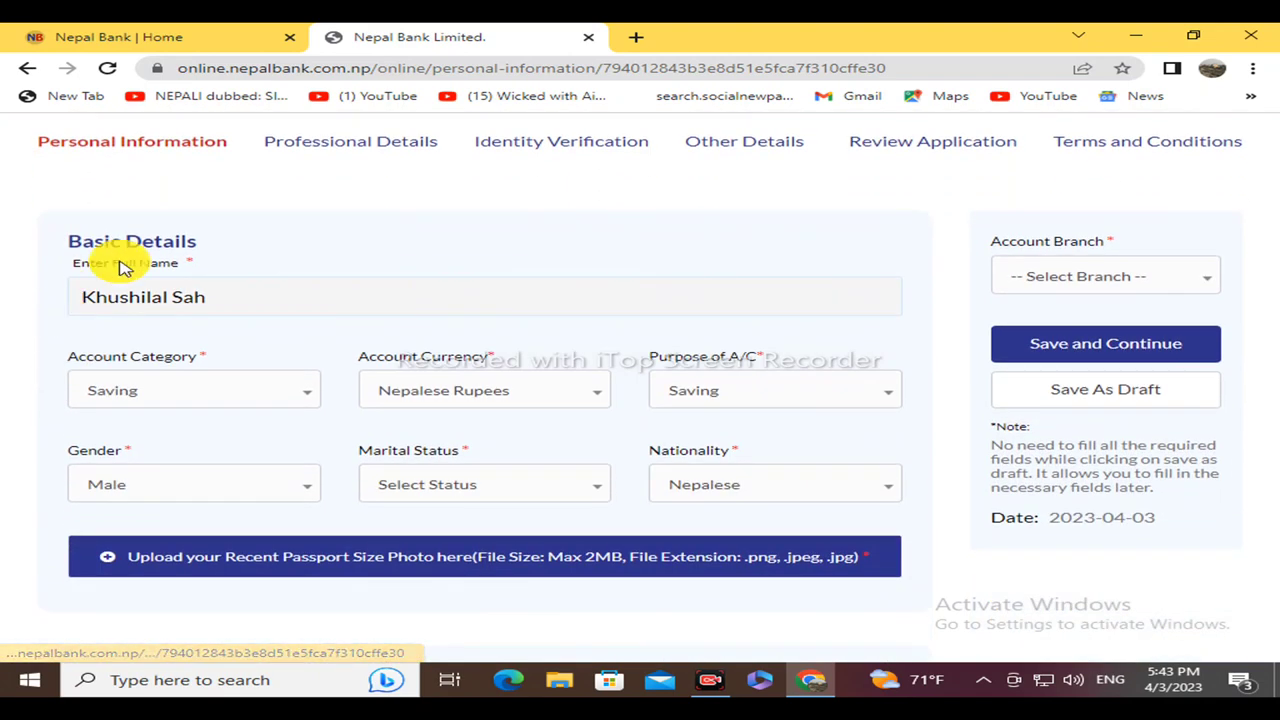
scroll(106, 206, "down", 1)
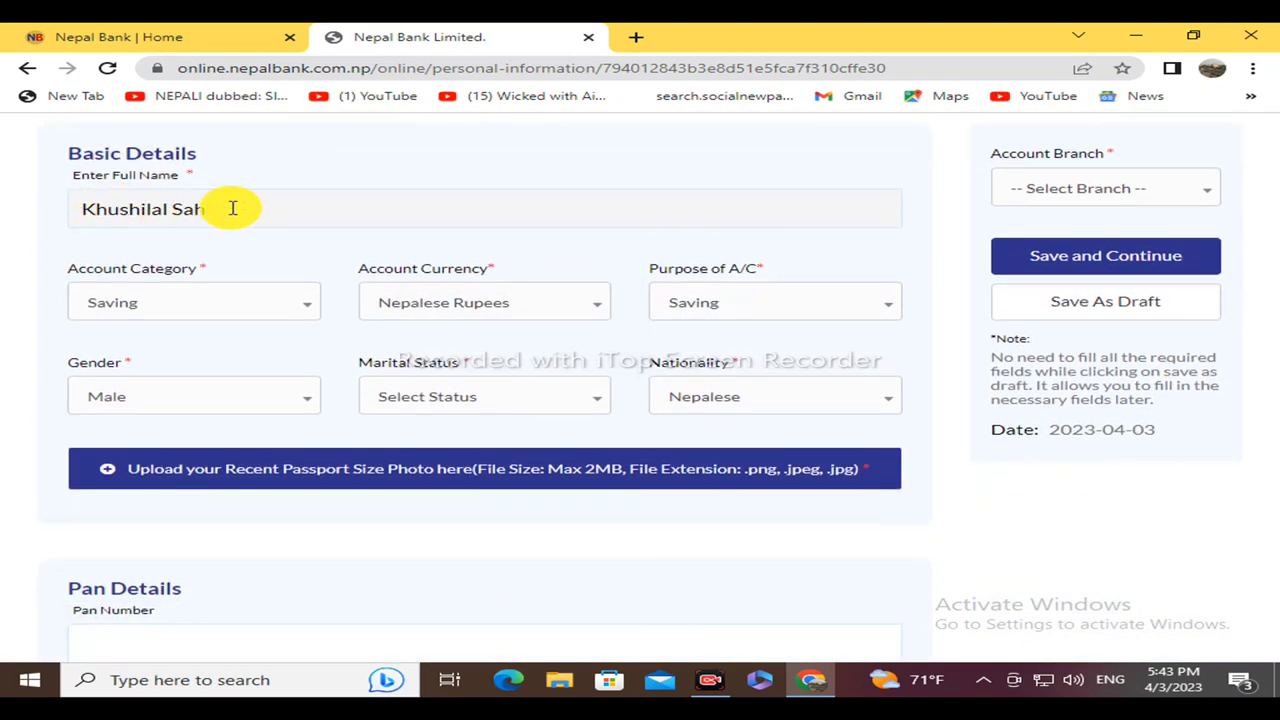
scroll(316, 210, "up", 1)
scroll(319, 215, "down", 1)
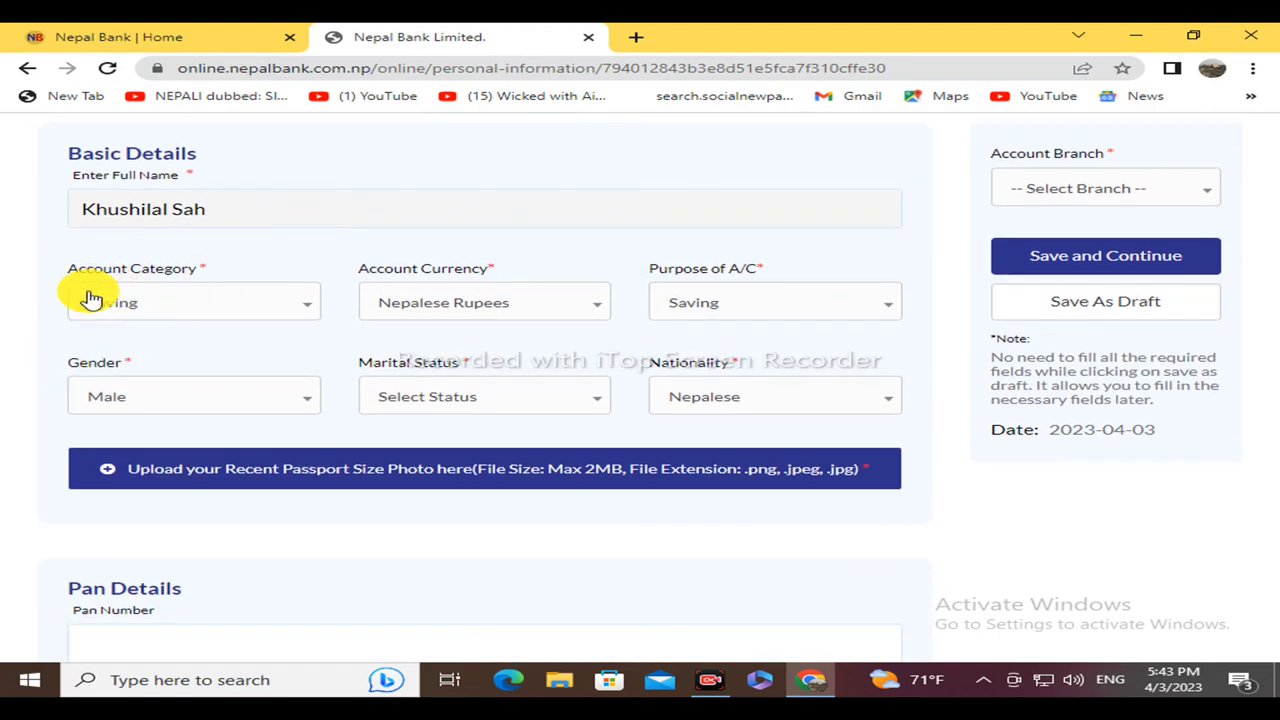
left_click(303, 305)
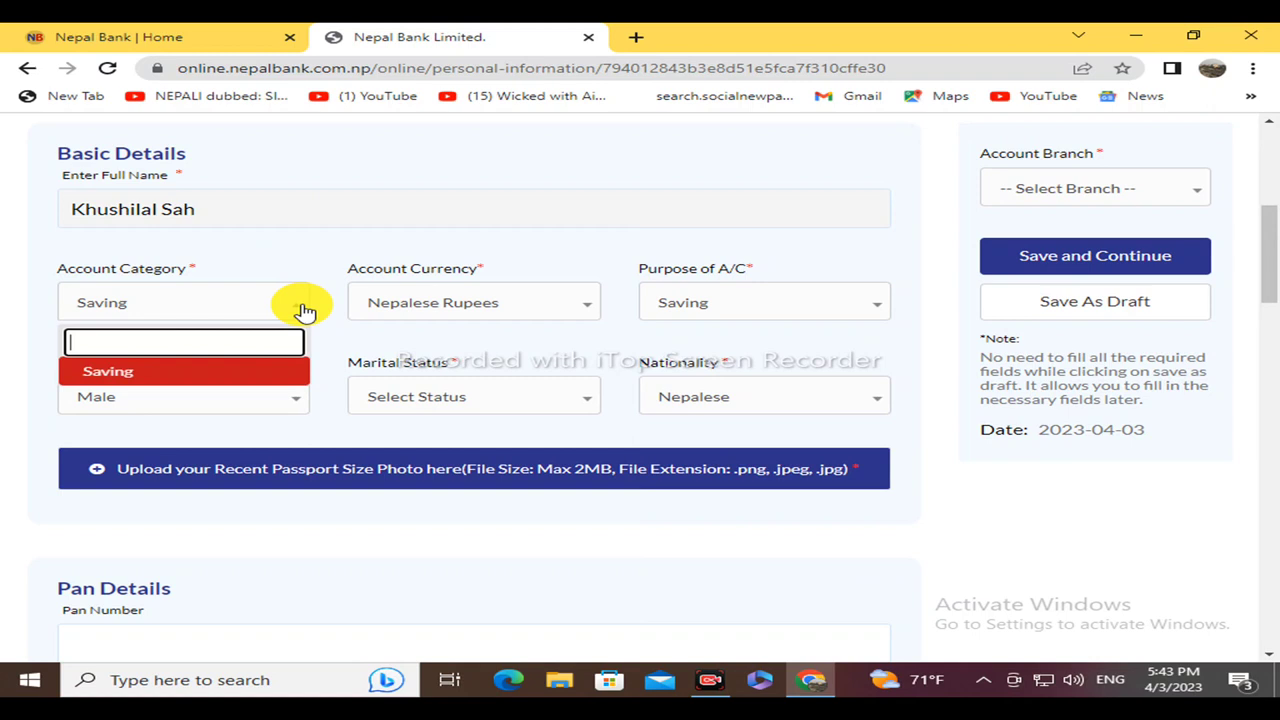
left_click(203, 376)
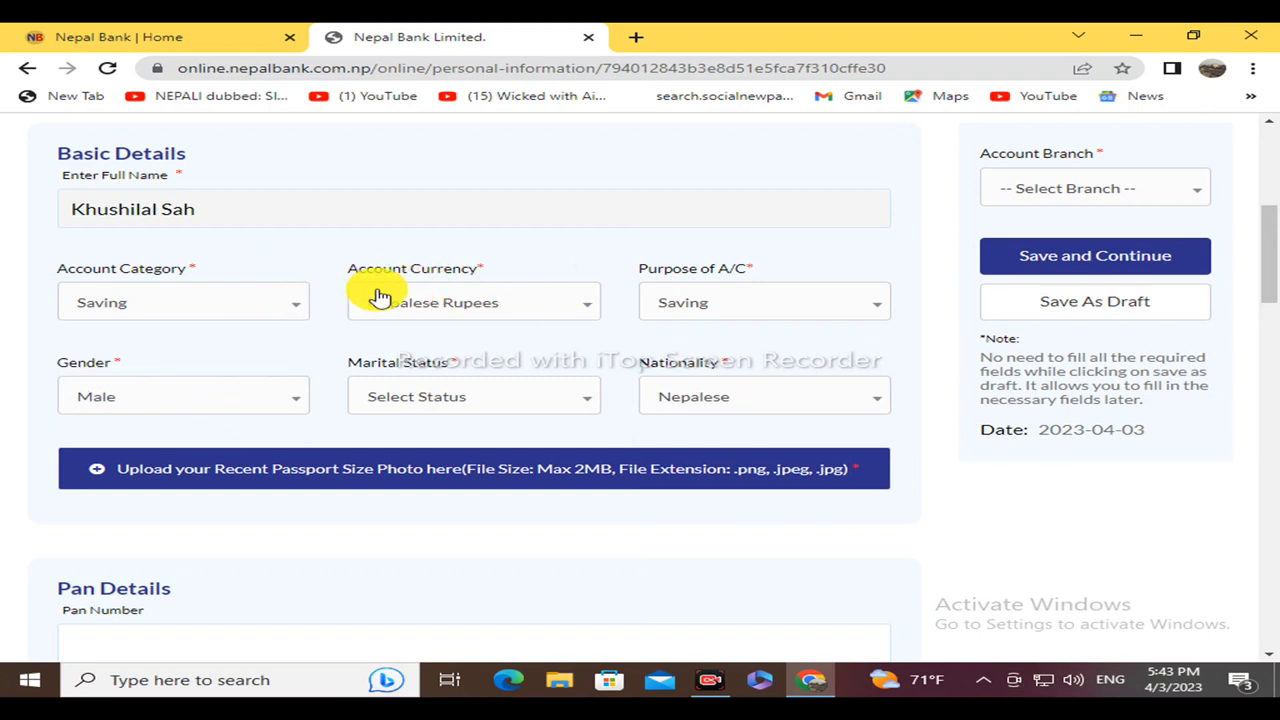
left_click(578, 306)
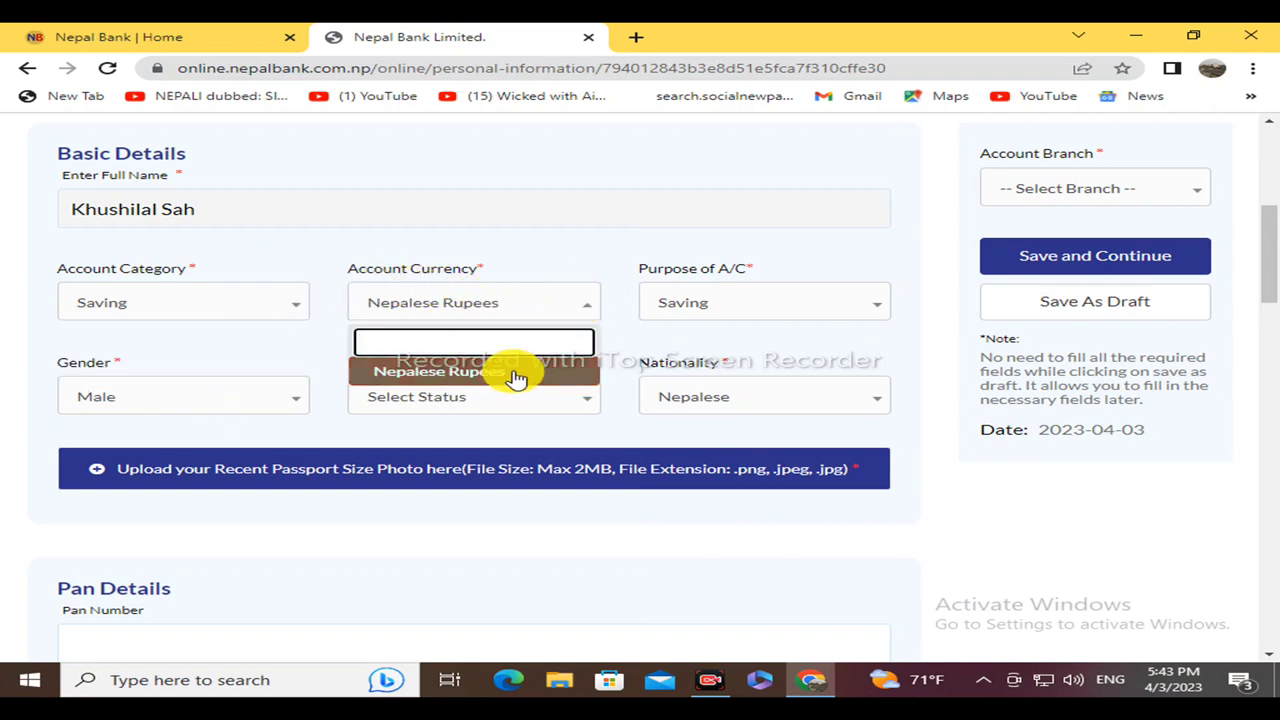
left_click(514, 371)
Set the account purpose to Saving, gender to Male and marital status to Un-Married.
left_click(815, 305)
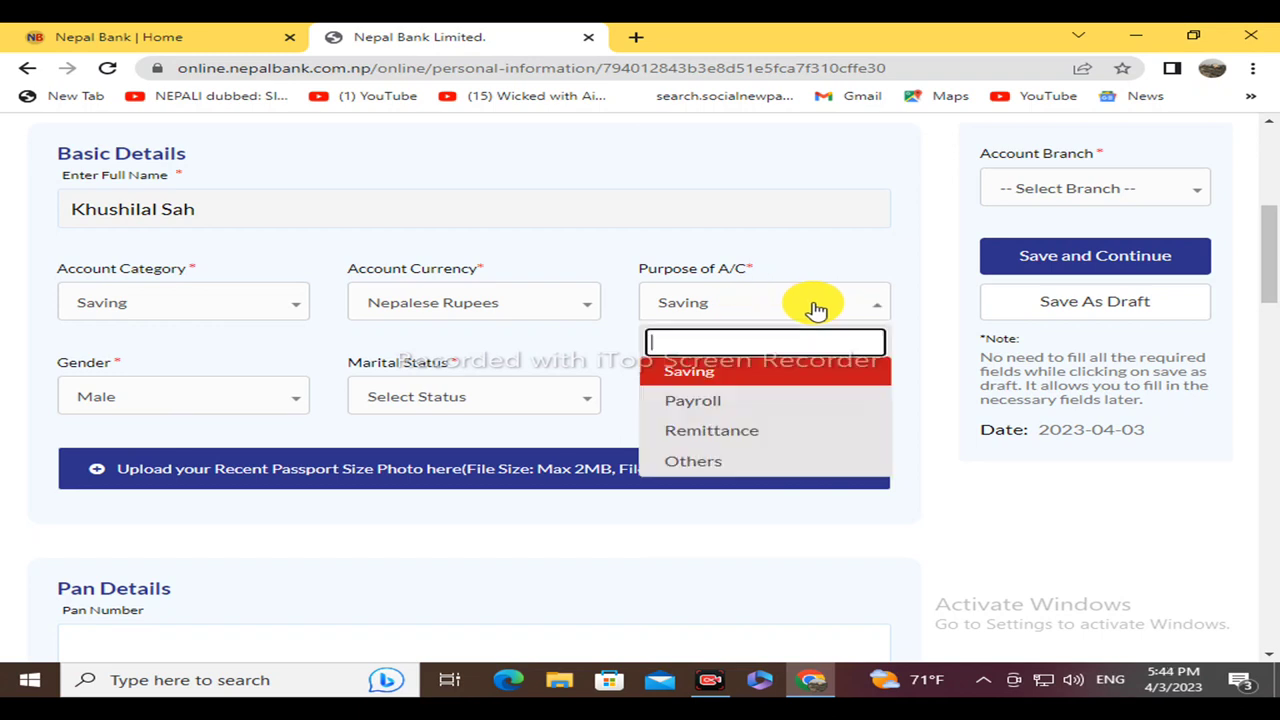
left_click(740, 375)
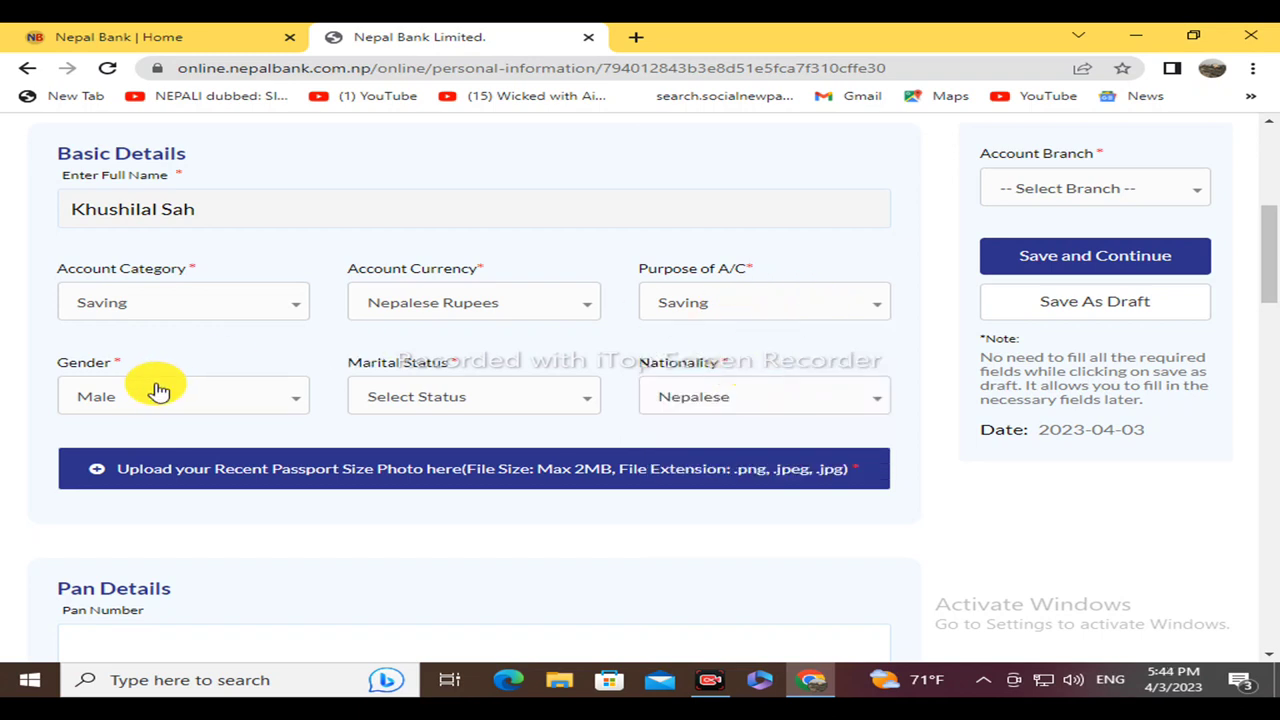
left_click(298, 404)
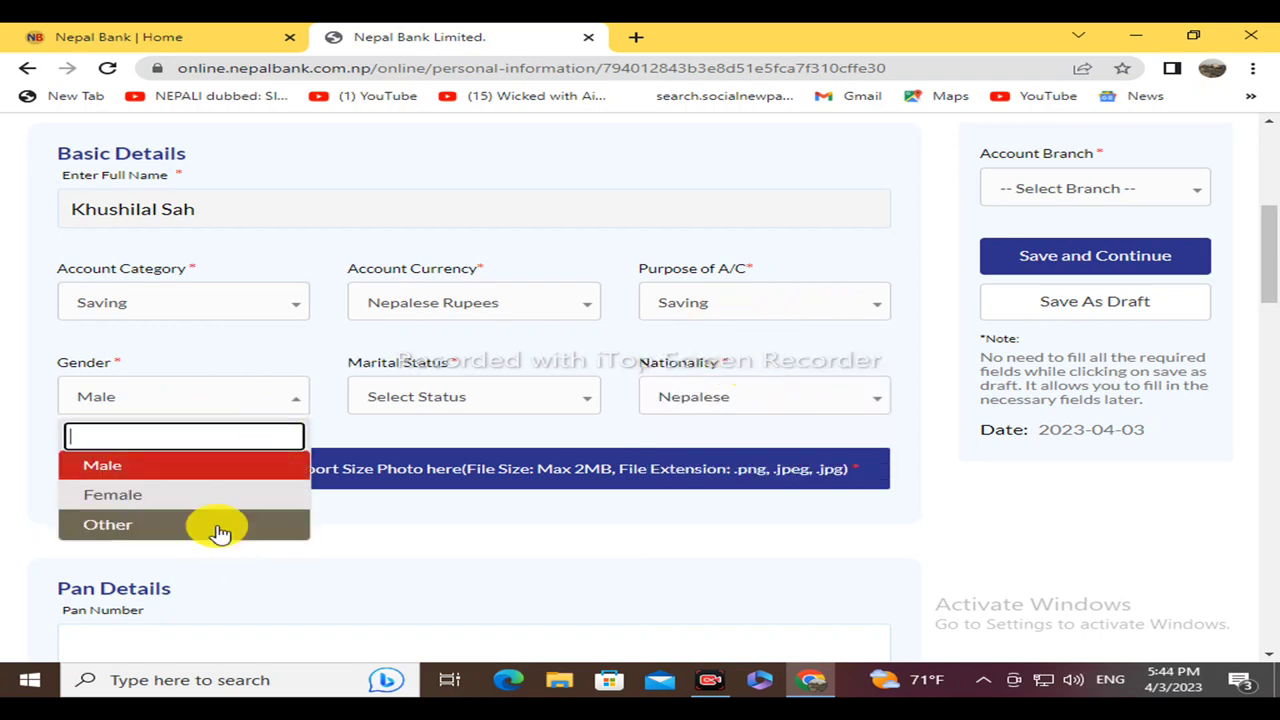
left_click(188, 467)
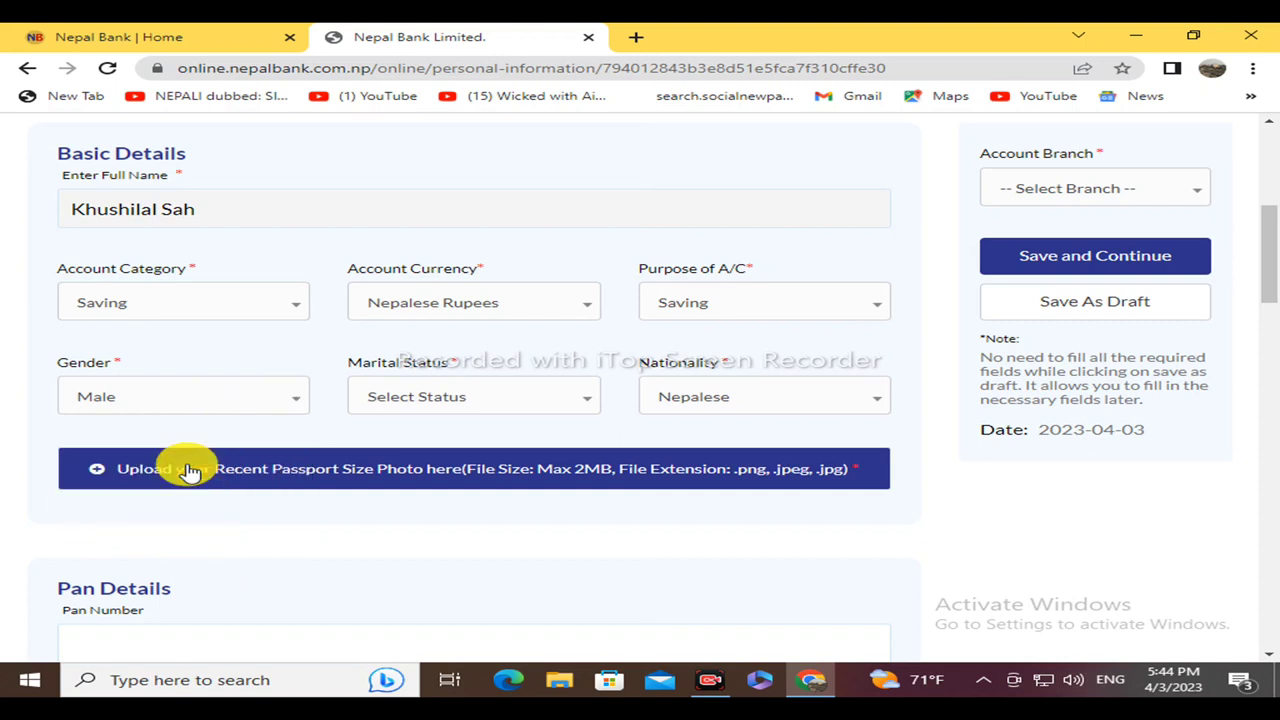
left_click(593, 405)
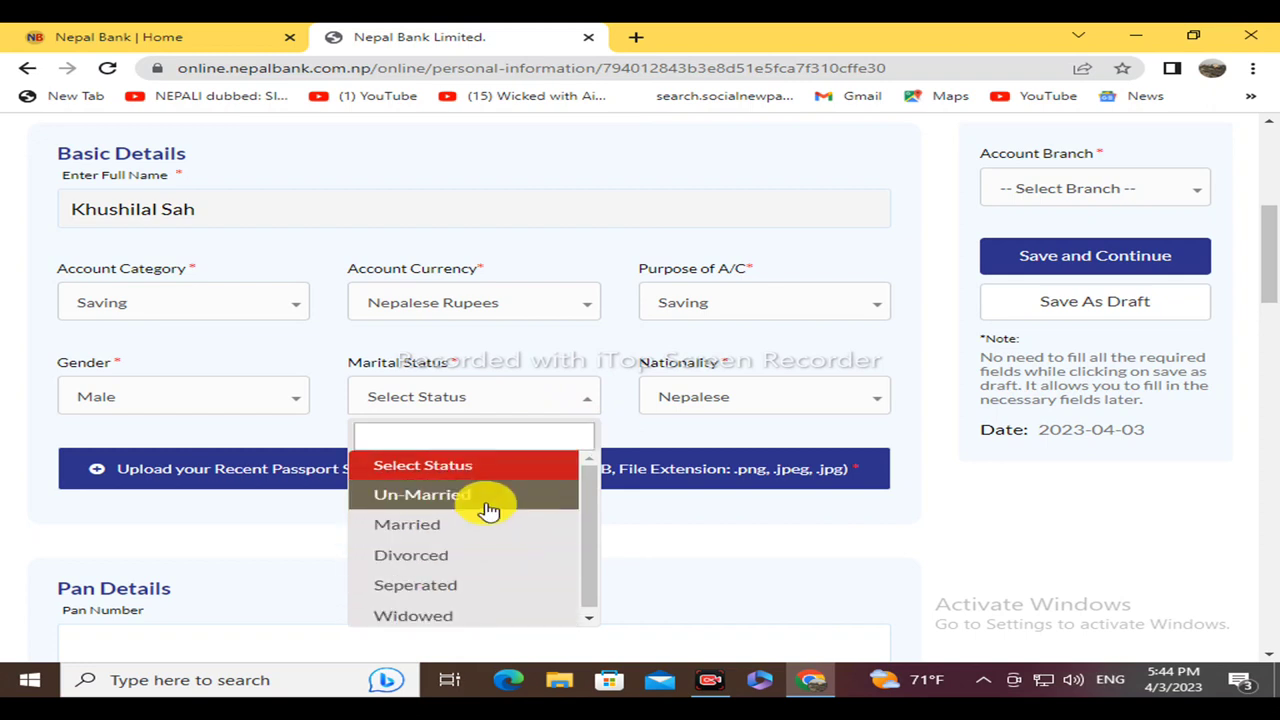
left_click(489, 500)
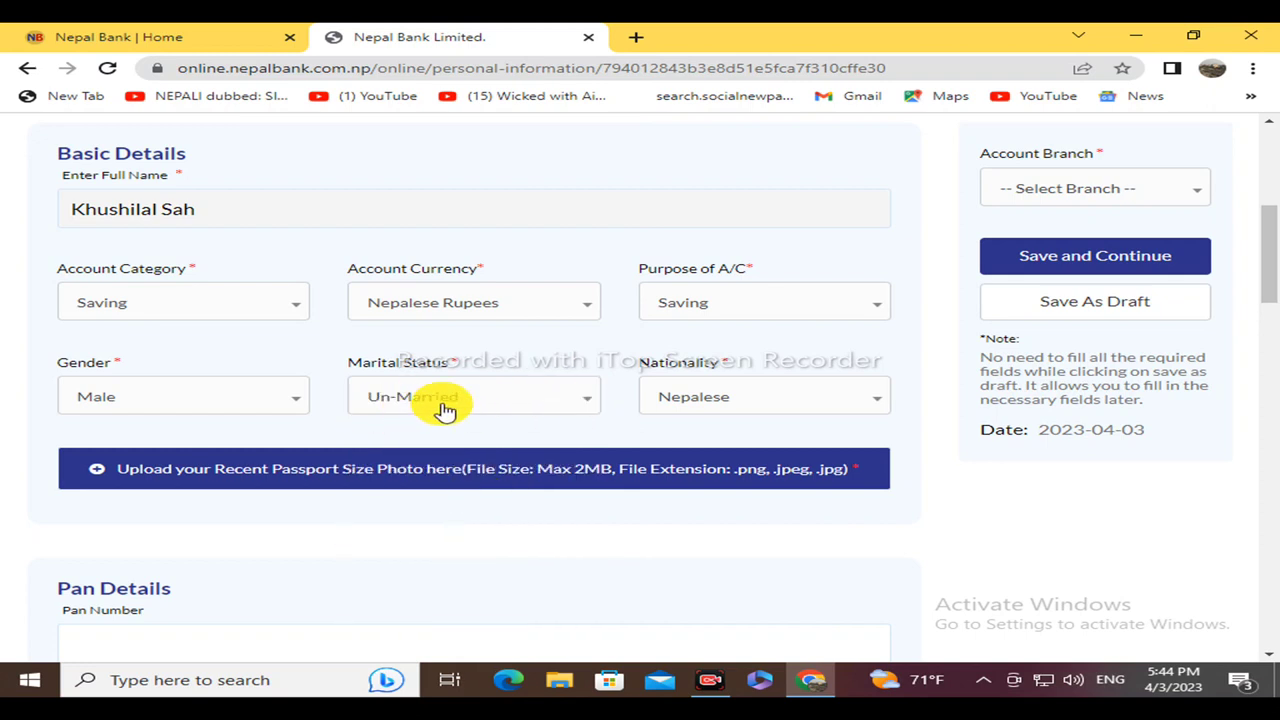
Search the branch list for 'lah' and pick Lahan as the account branch.
left_click(1203, 193)
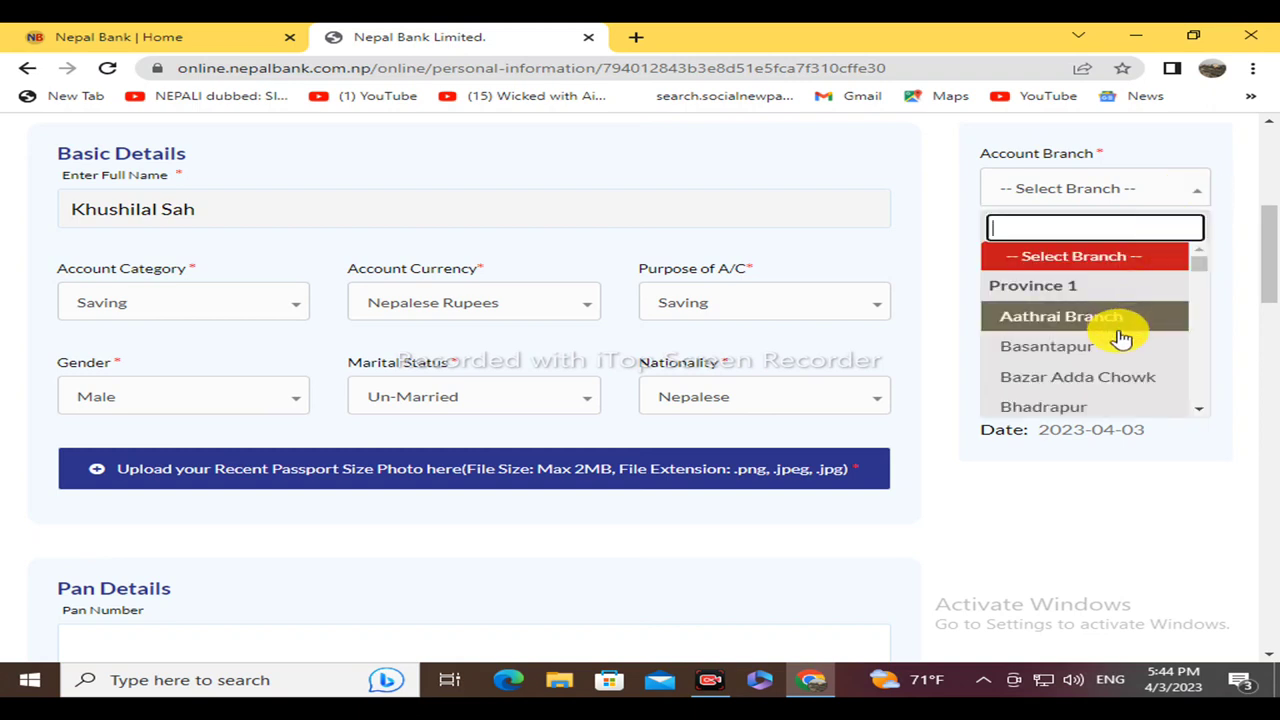
scroll(1120, 338, "down", 2)
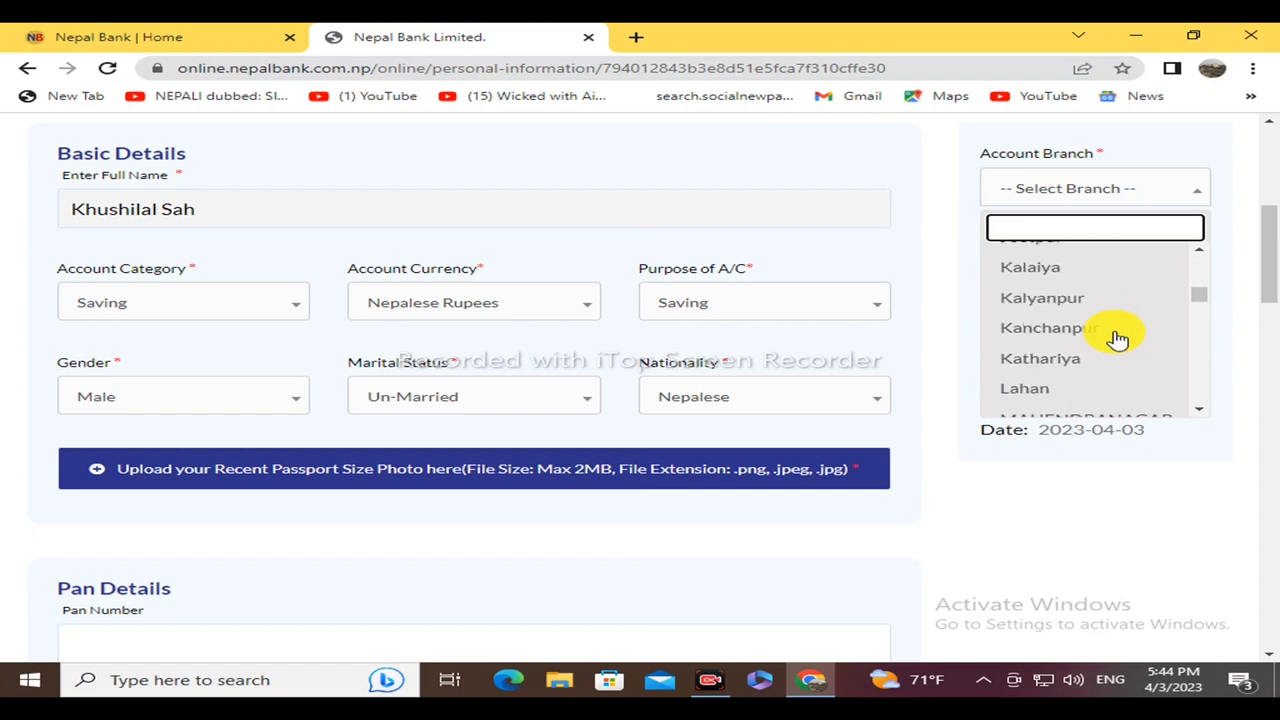
scroll(1118, 338, "down", 3)
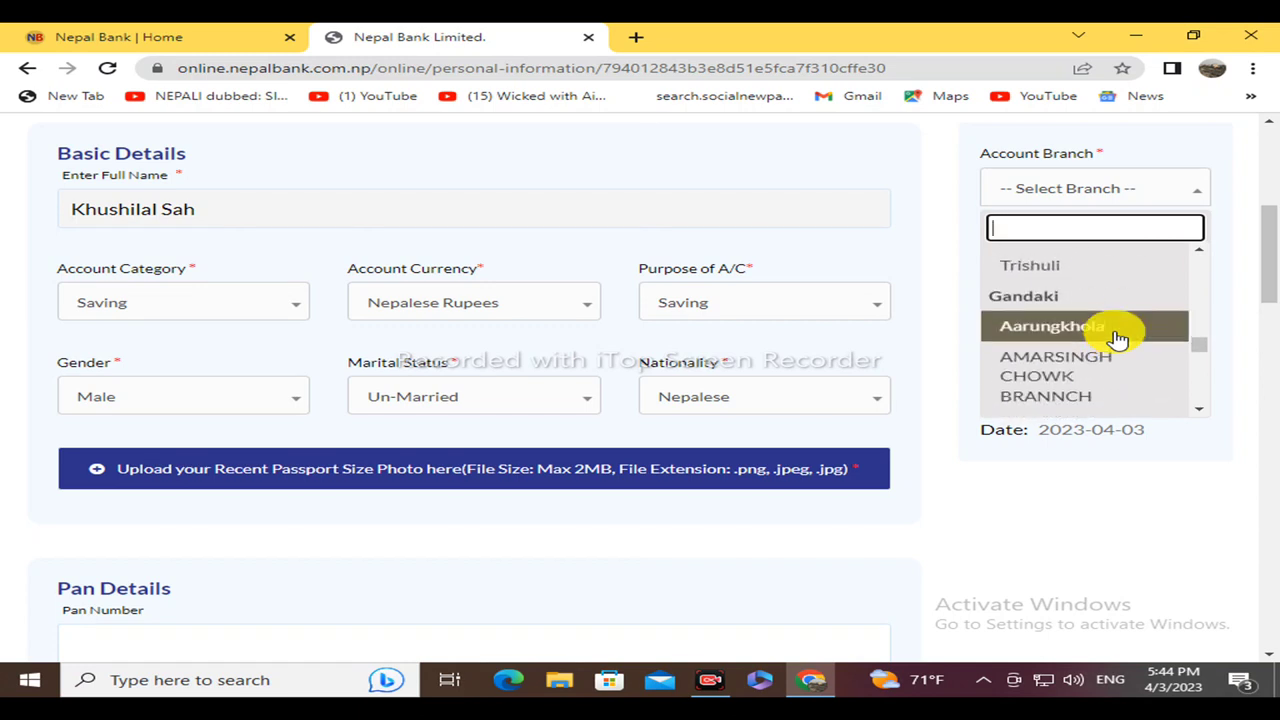
scroll(1118, 340, "up", 2)
scroll(1120, 335, "down", 1)
scroll(1120, 335, "down", 2)
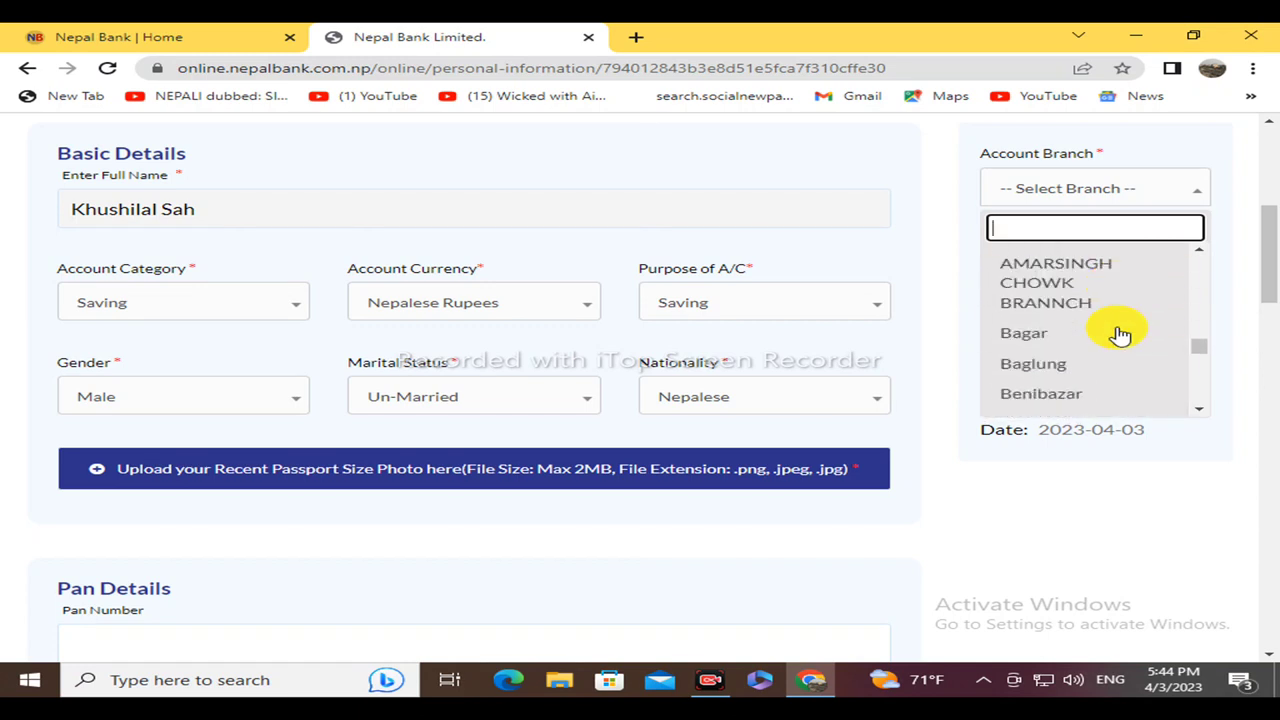
scroll(1120, 335, "down", 1)
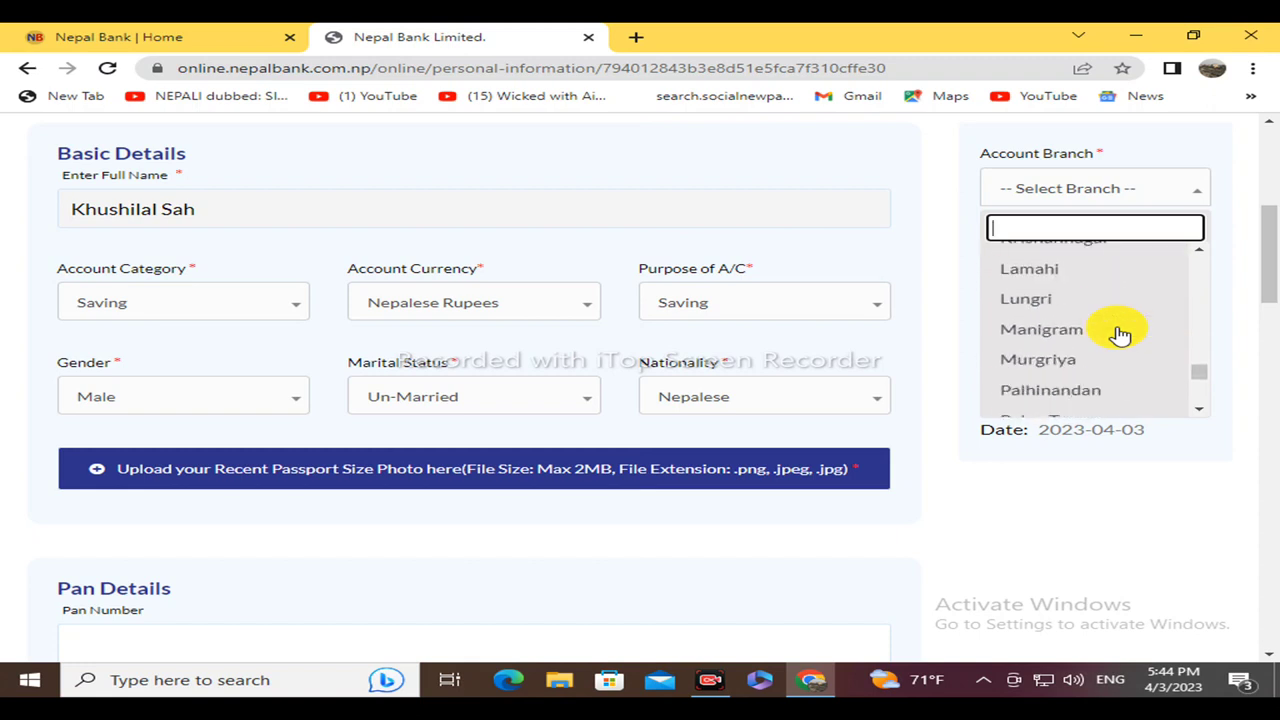
scroll(1120, 335, "down", 2)
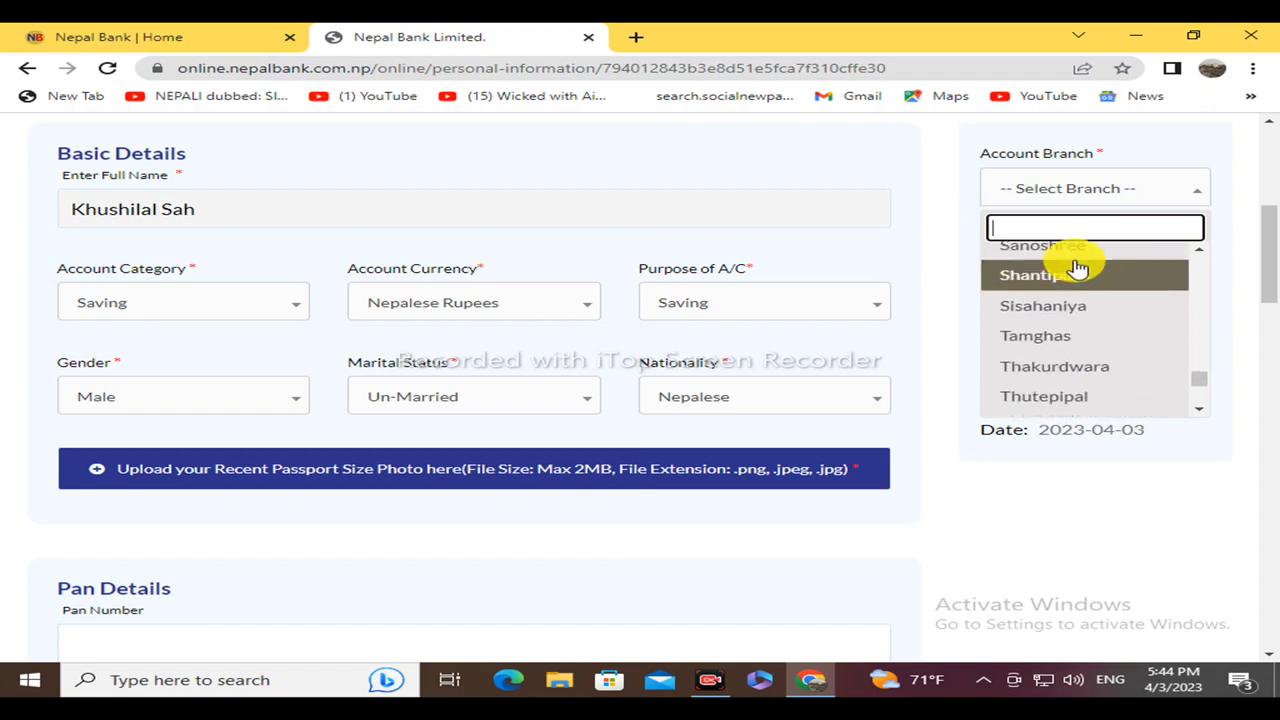
left_click(996, 227)
type("lah")
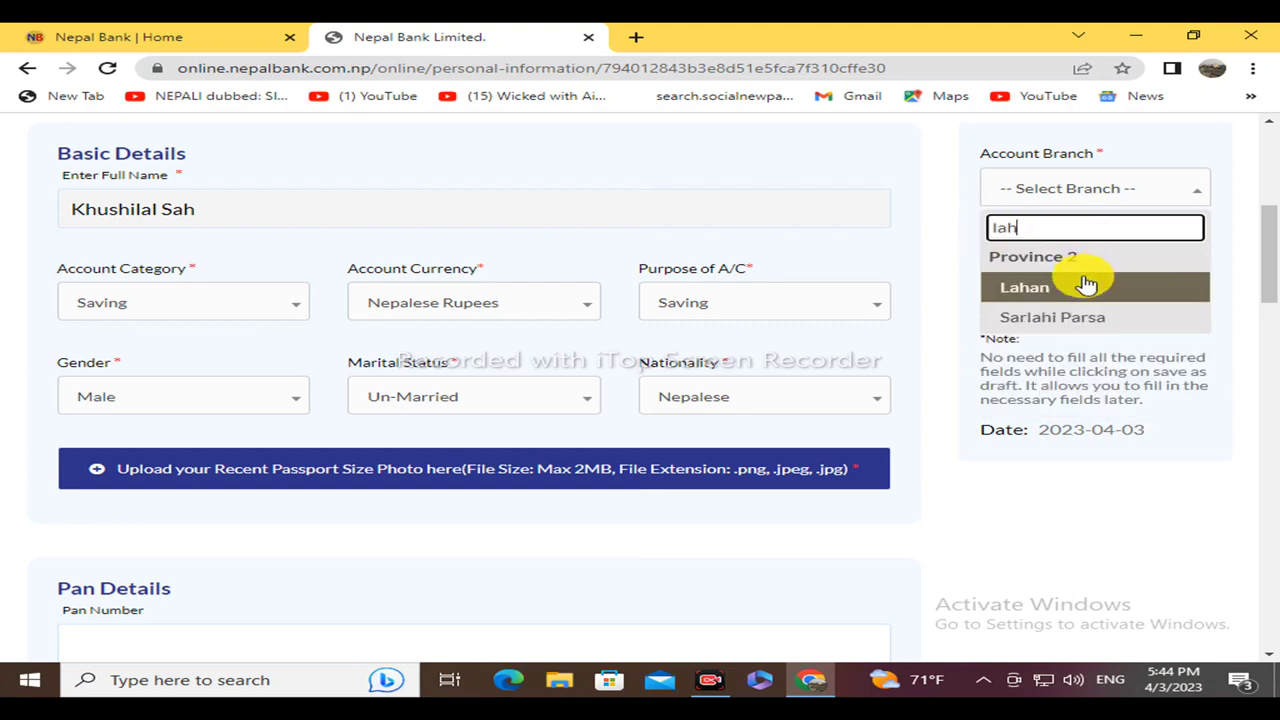
left_click(1085, 288)
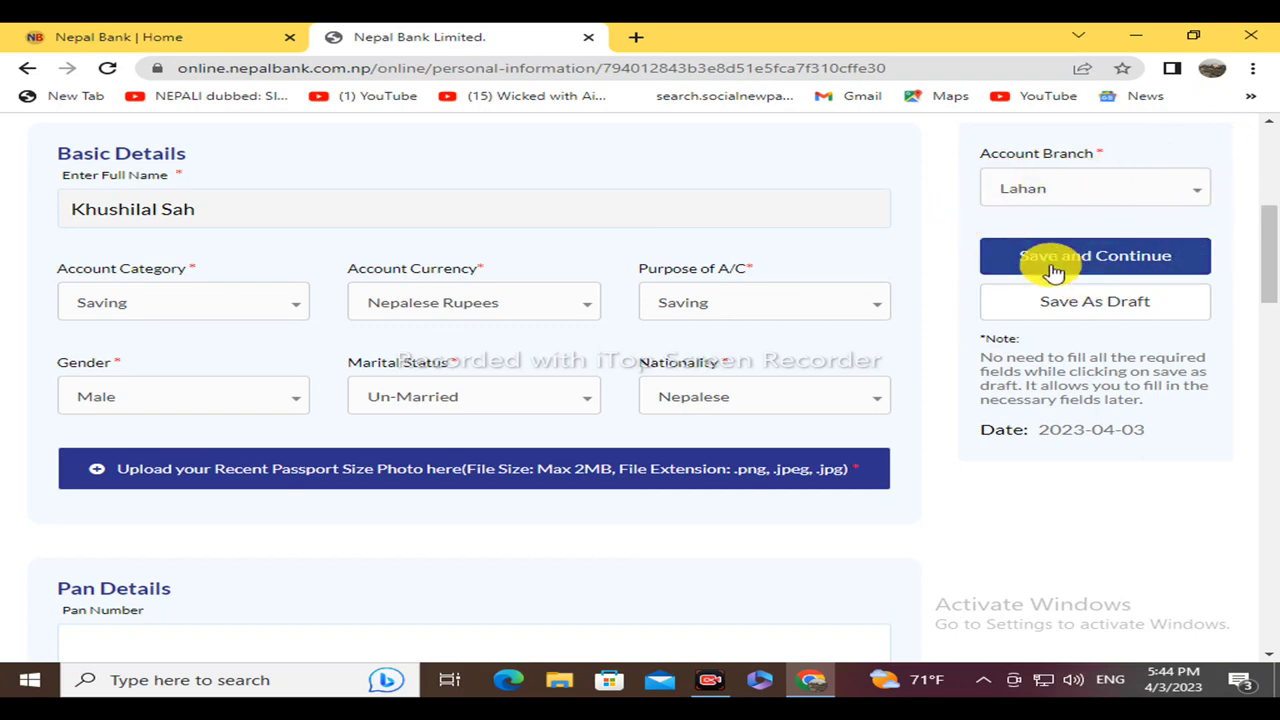
Upload 001.jpg from the Desktop as the passport-size photo.
scroll(920, 252, "up", 2)
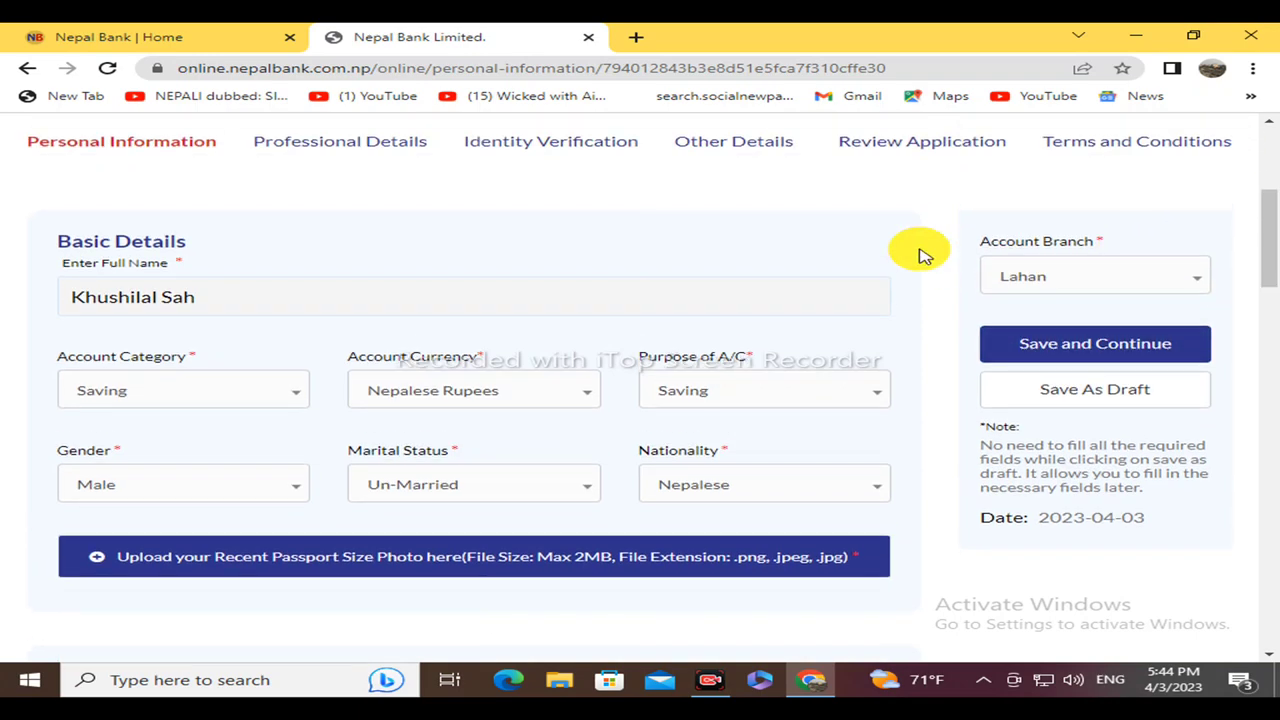
scroll(920, 252, "down", 2)
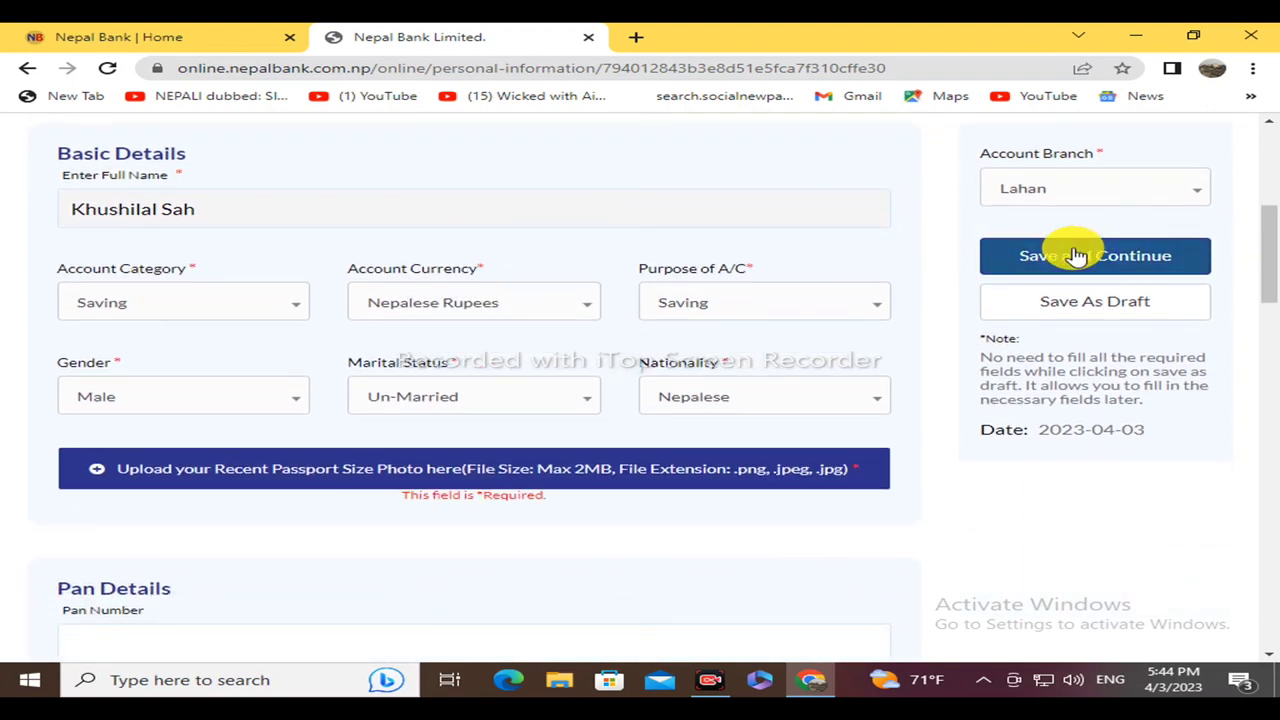
scroll(780, 290, "down", 1)
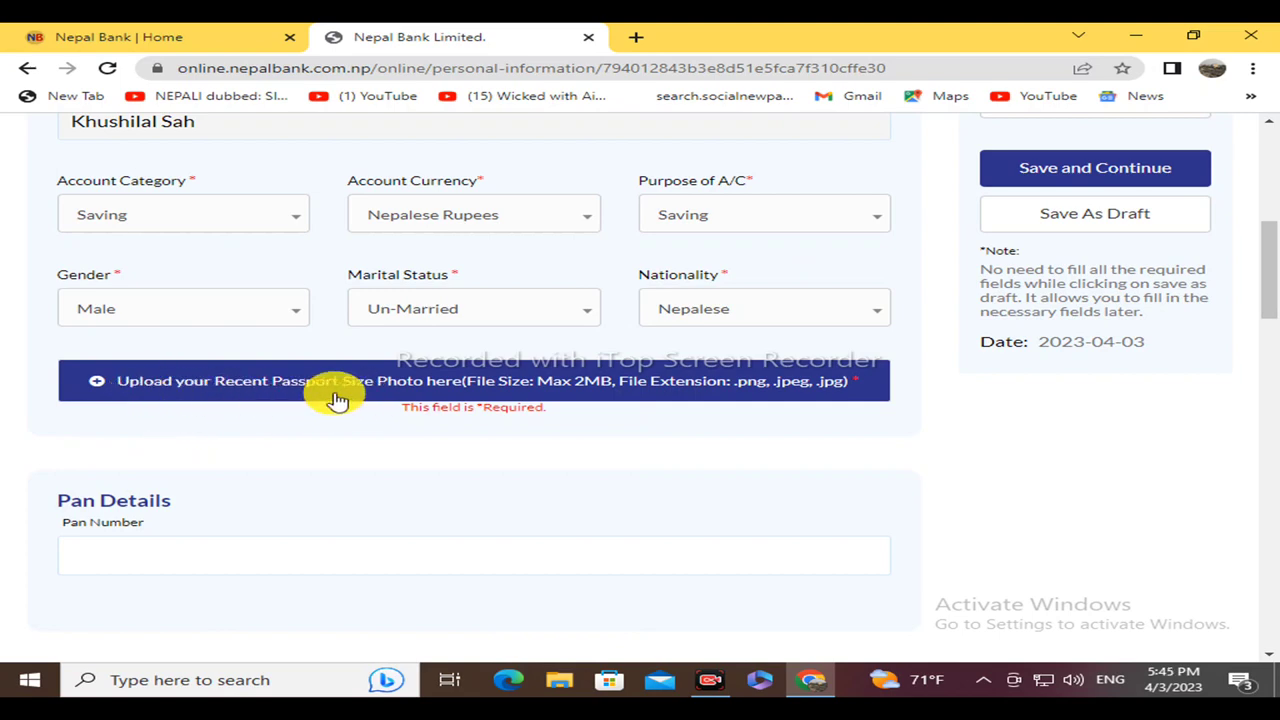
scroll(395, 395, "down", 2)
scroll(400, 395, "up", 1)
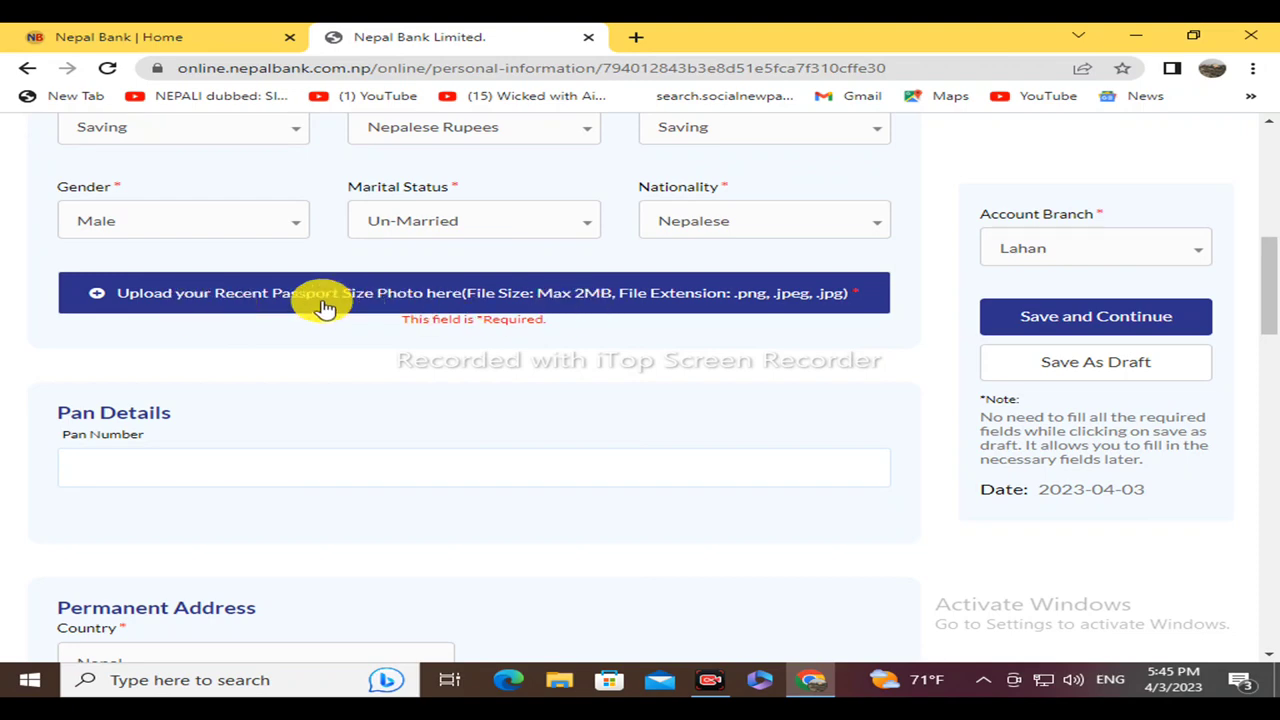
left_click(104, 295)
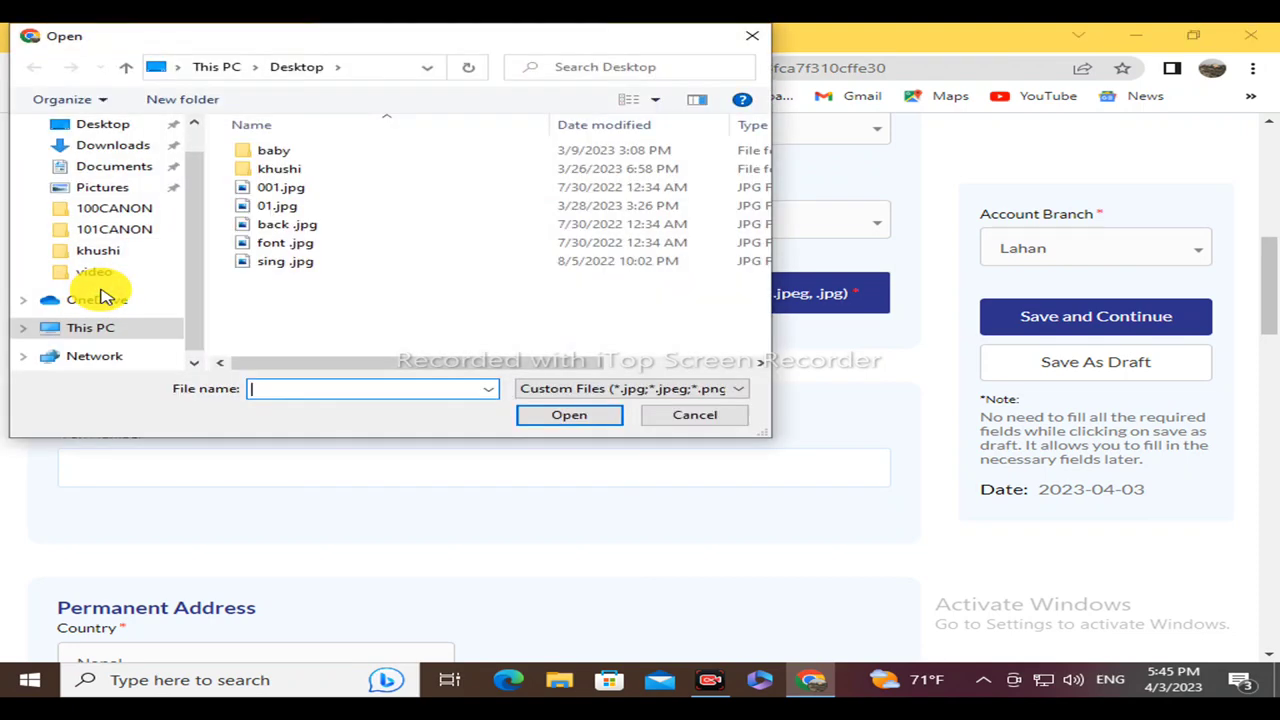
left_click(318, 189)
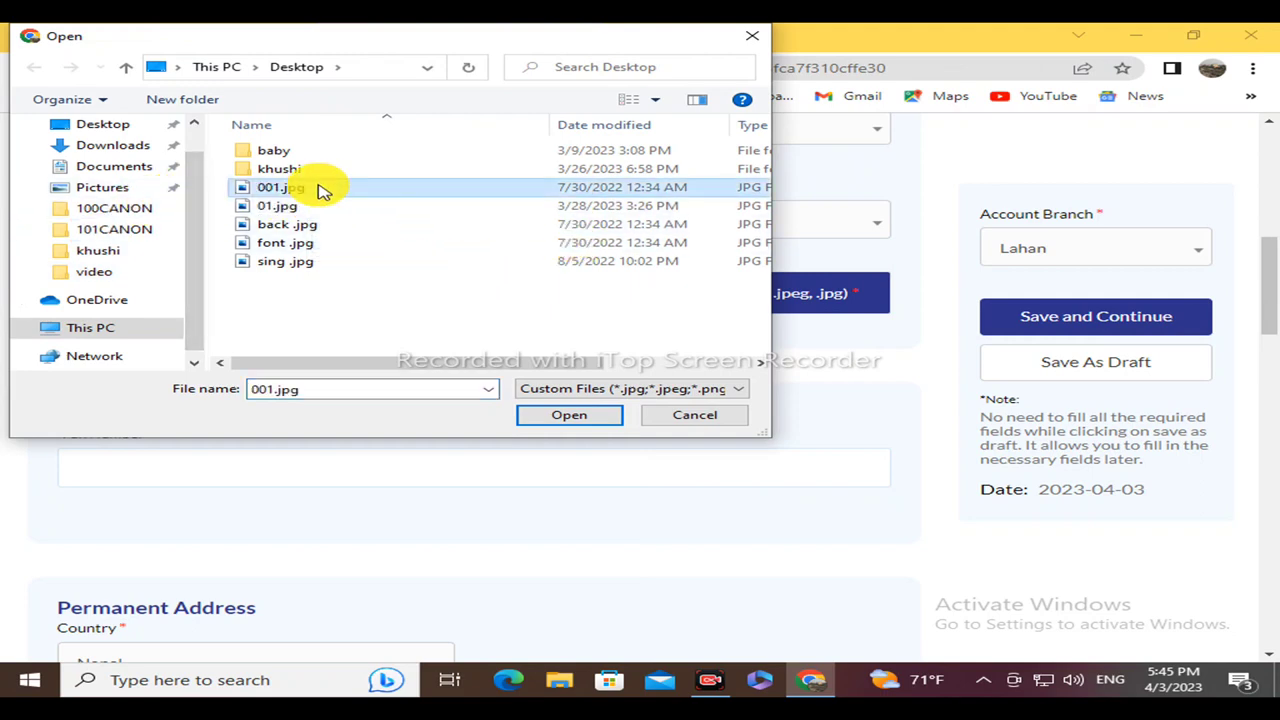
left_click(586, 418)
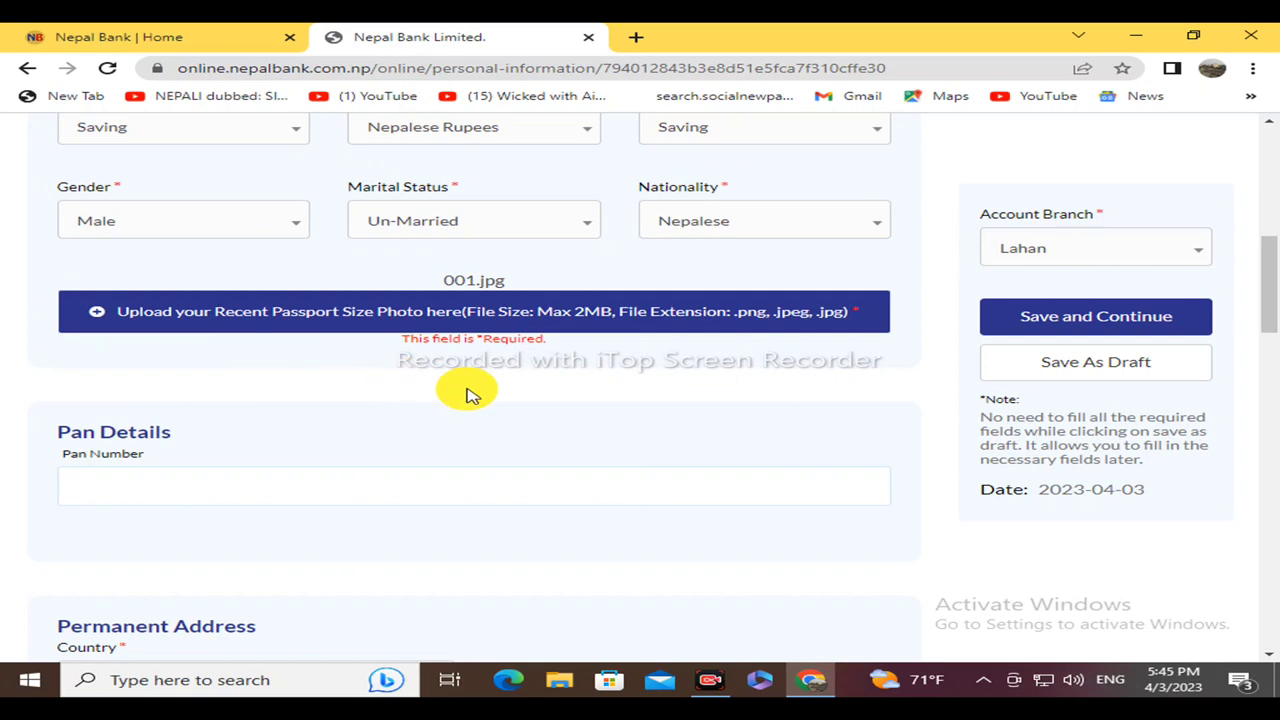
scroll(468, 393, "down", 2)
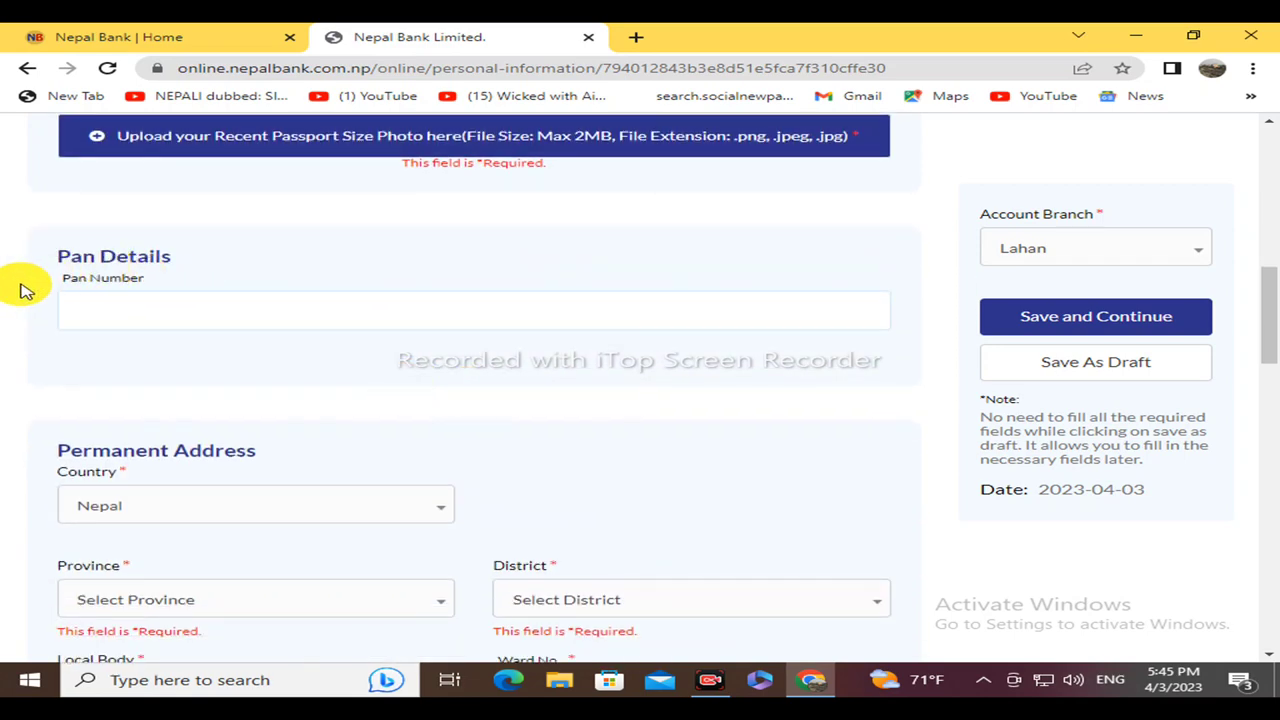
Set the permanent address to Madhesh province, Sirha district and Dhangadhimai Municipality.
left_click(175, 315)
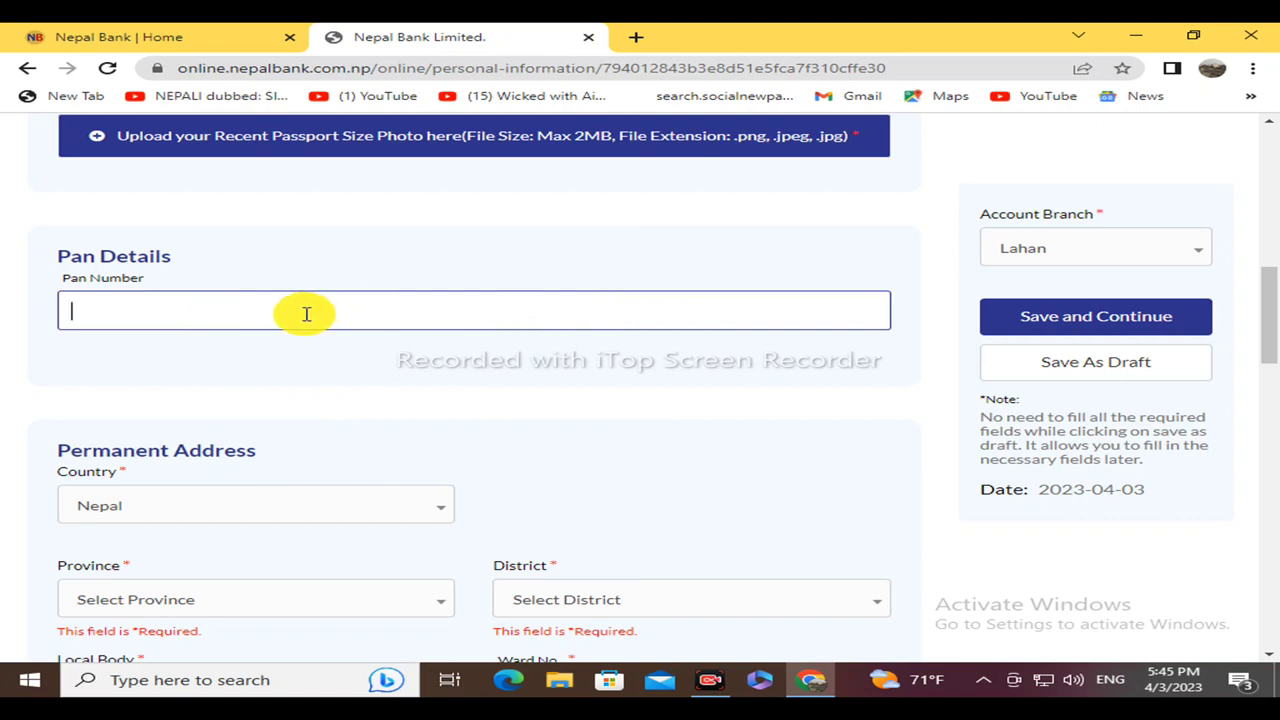
scroll(323, 320, "down", 2)
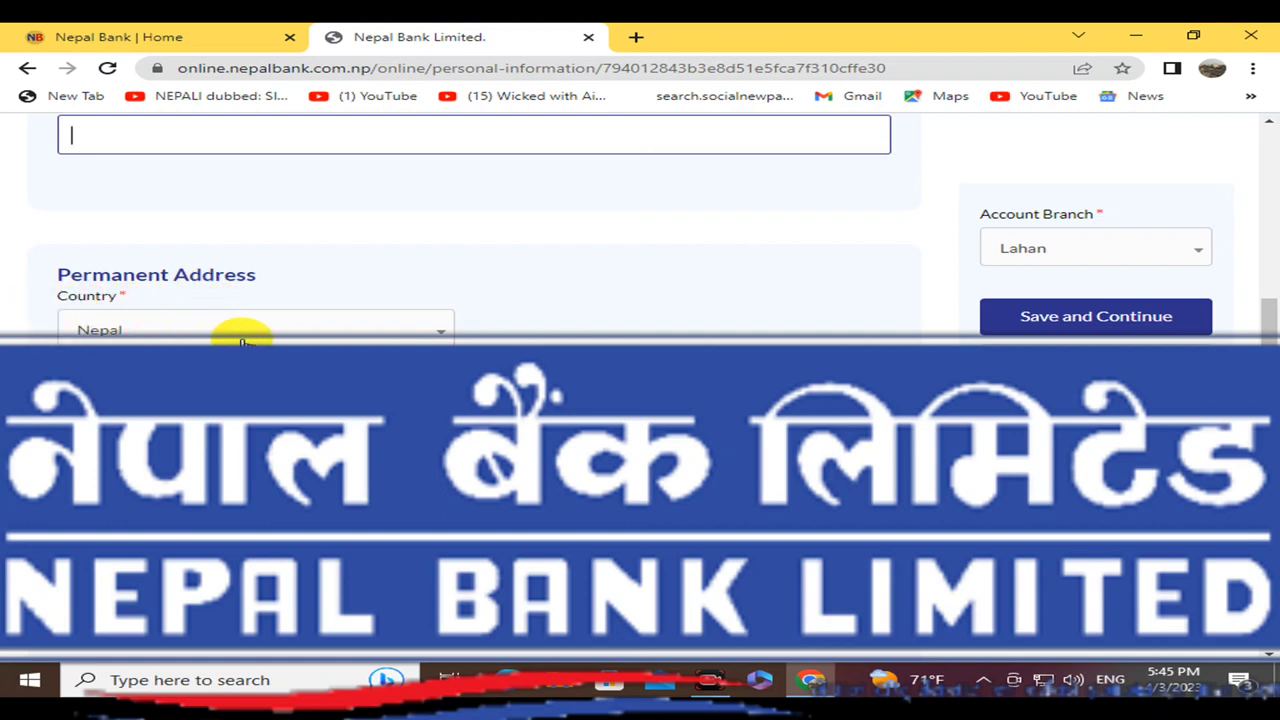
scroll(240, 330, "down", 2)
left_click(237, 258)
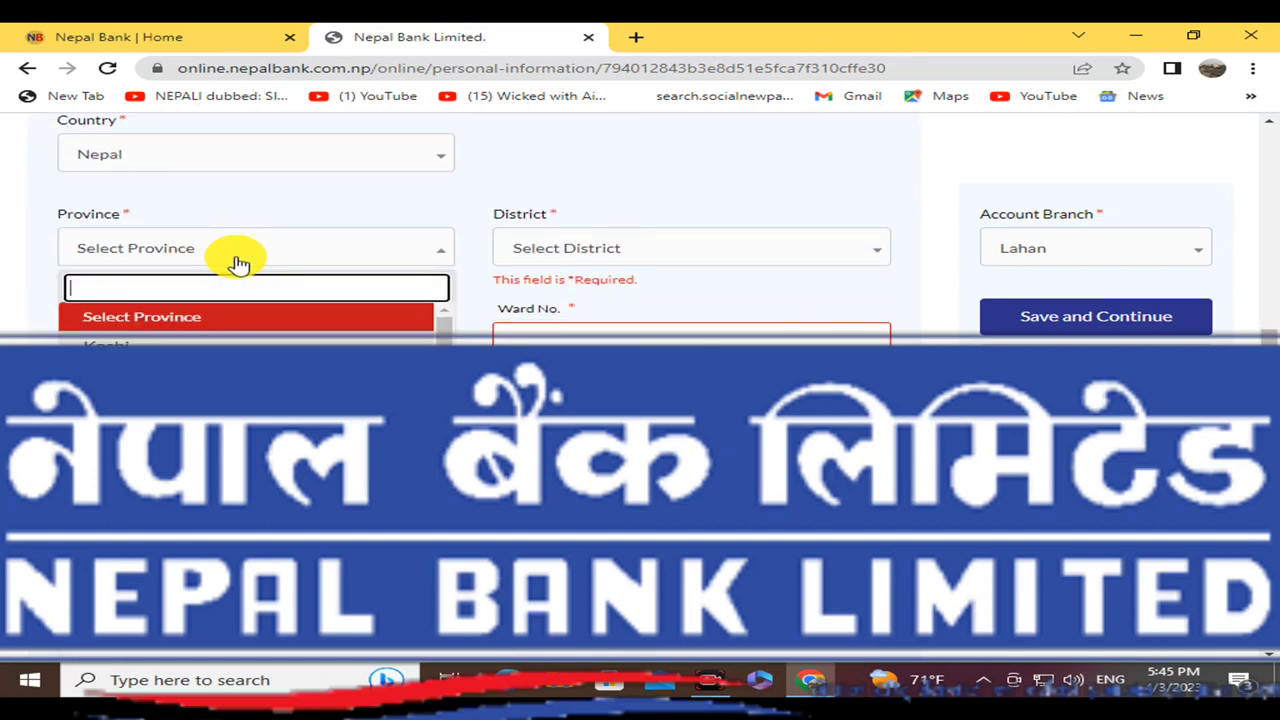
left_click(240, 372)
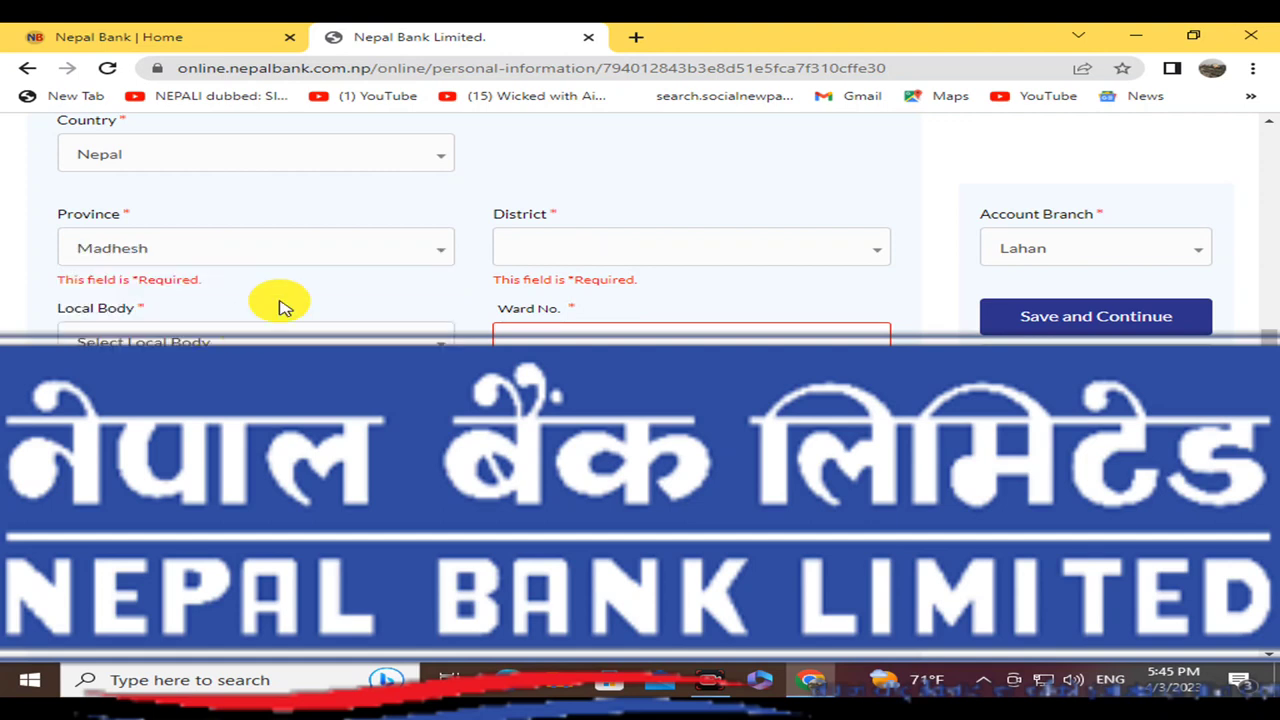
left_click(648, 250)
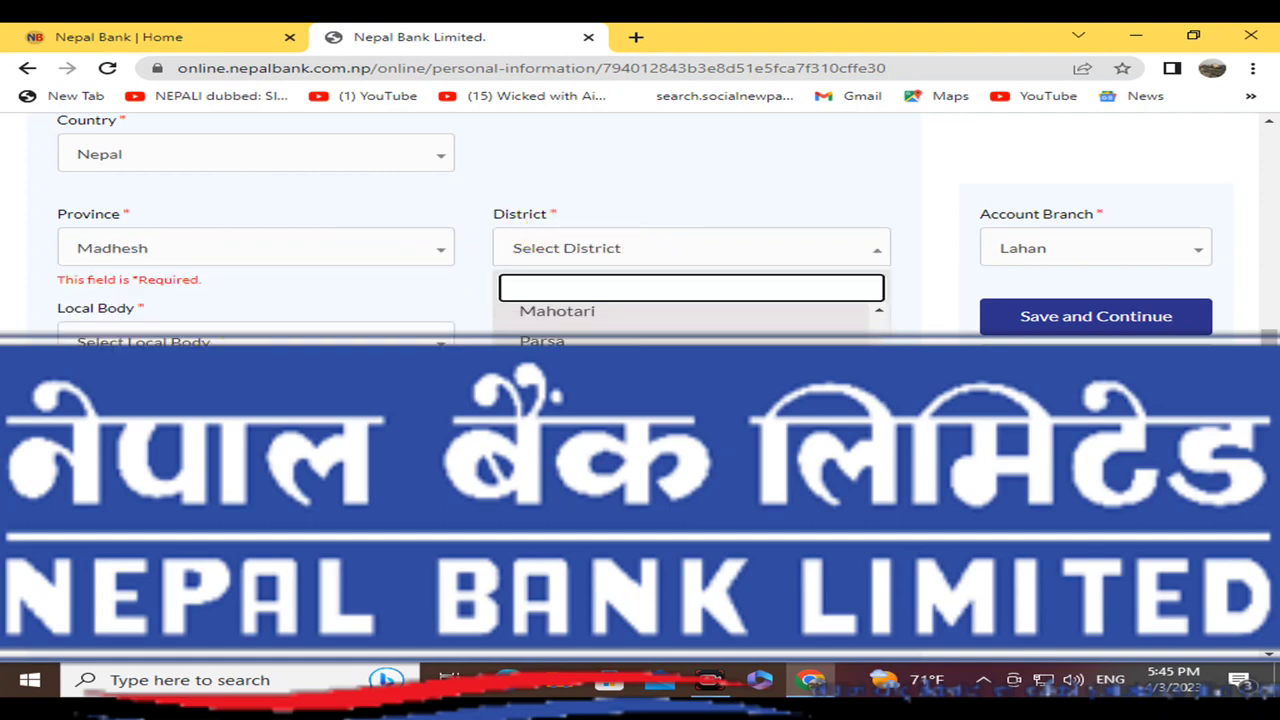
left_click(690, 372)
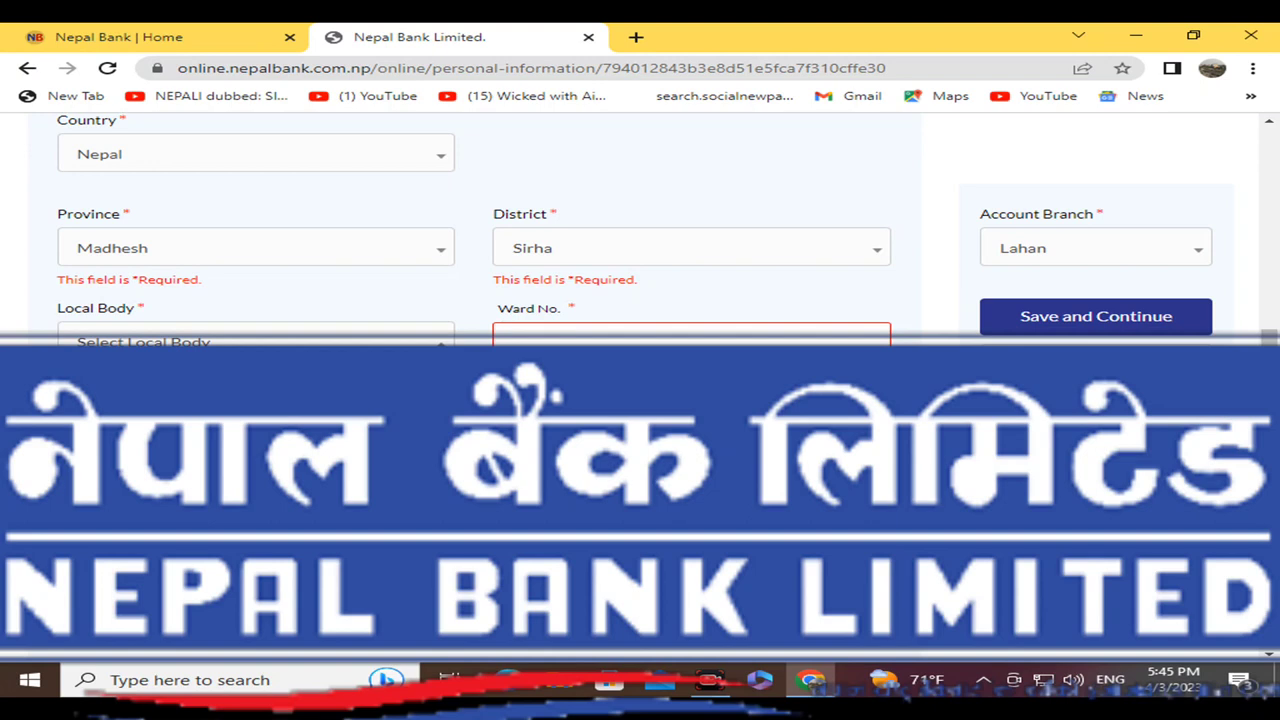
key("Return")
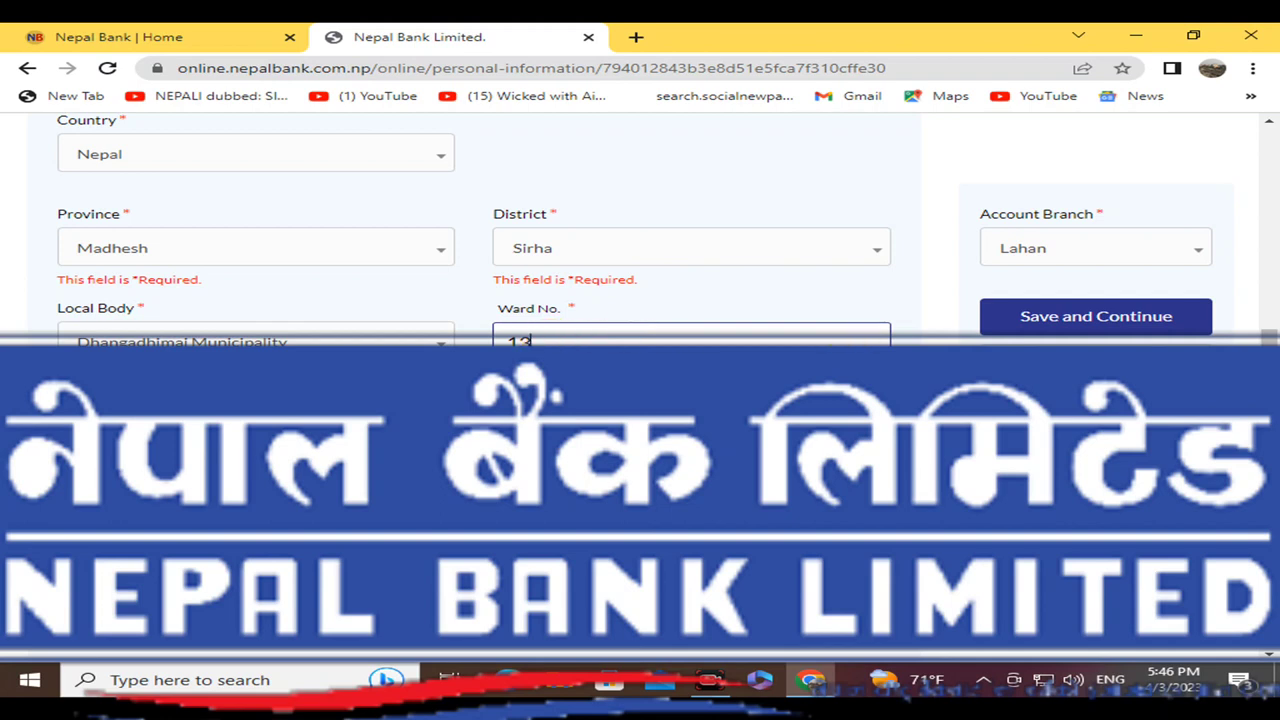
Go through the remaining permanent address fields: Tole, Post Box and Phone.
scroll(71, 336, "down", 1)
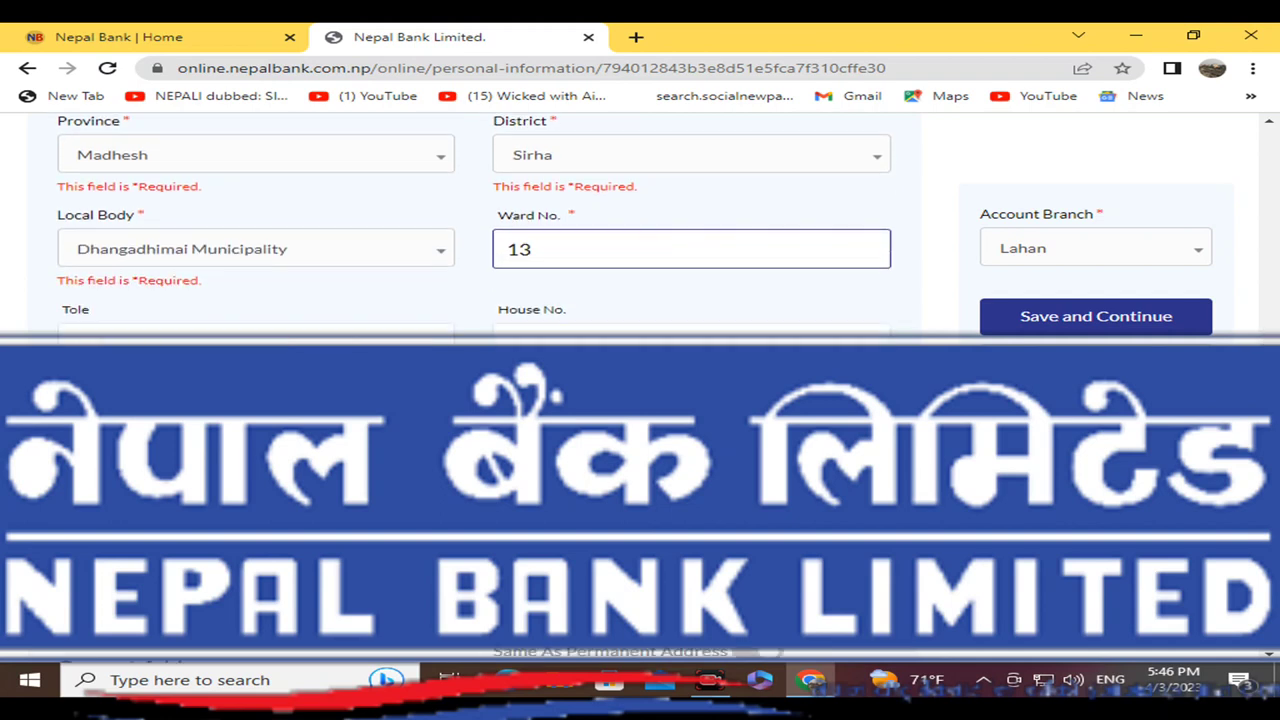
scroll(71, 336, "down", 1)
left_click(145, 261)
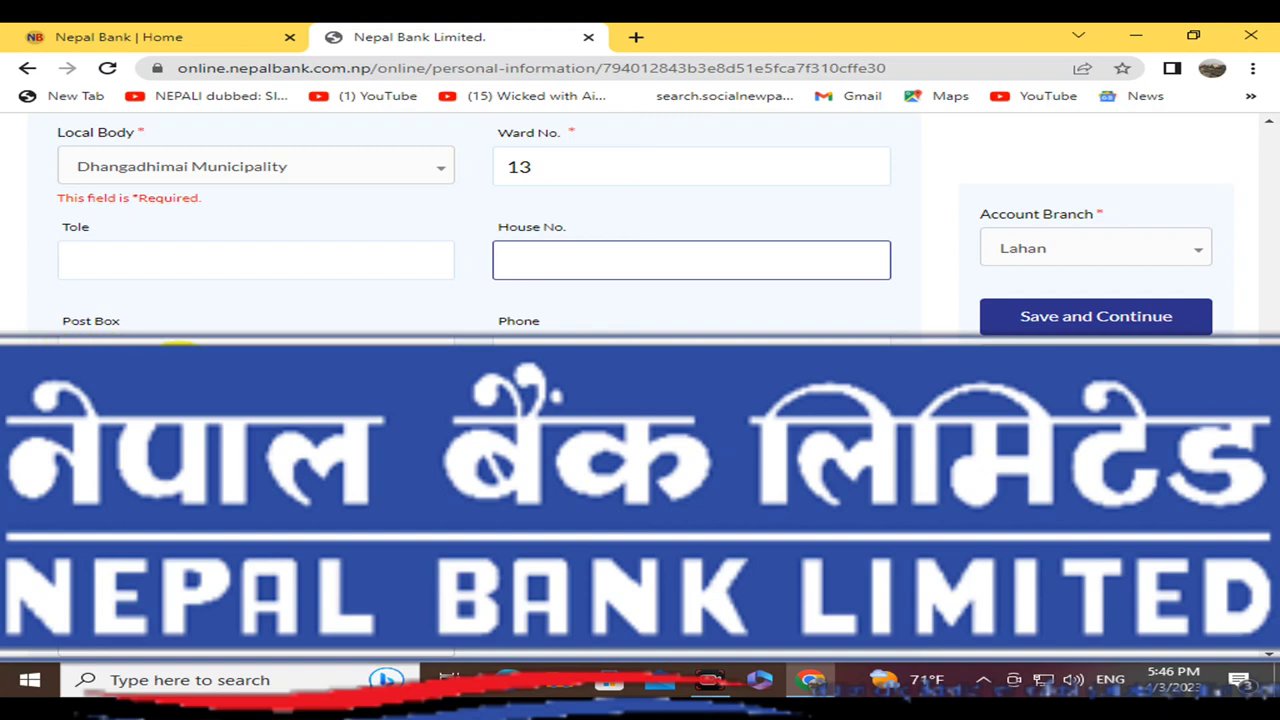
left_click(178, 350)
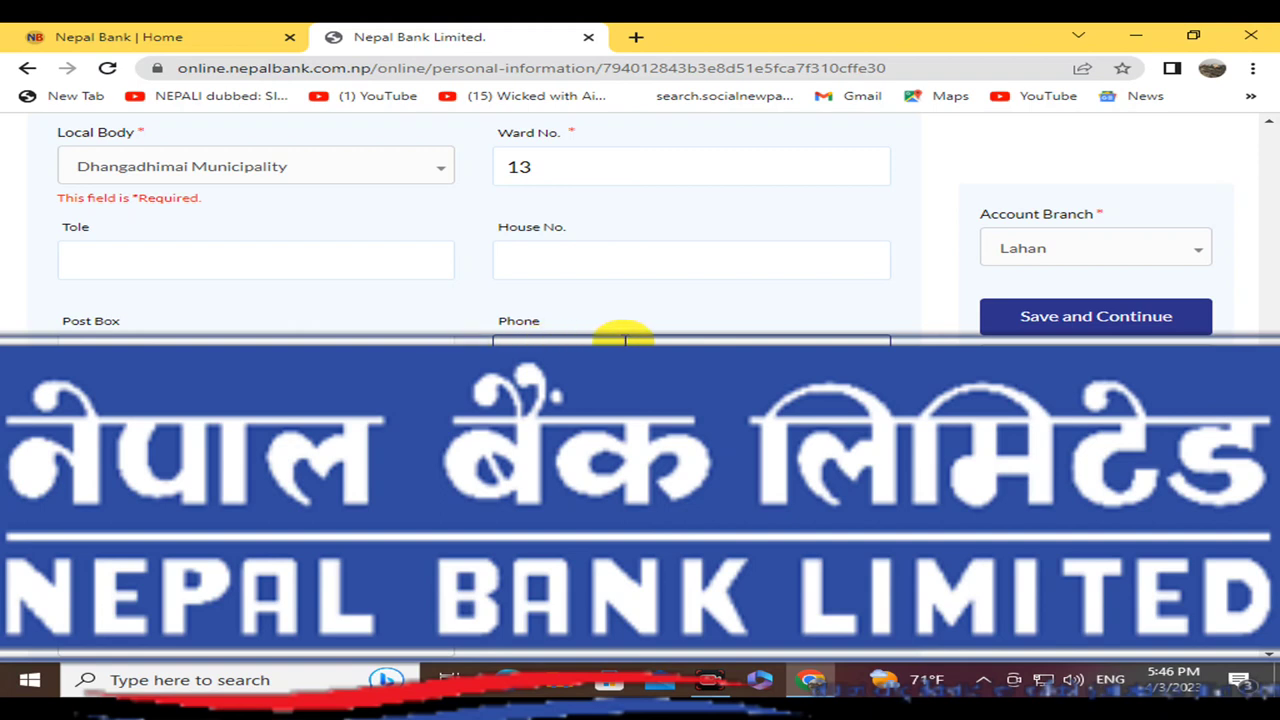
left_click(662, 345)
scroll(700, 345, "down", 1)
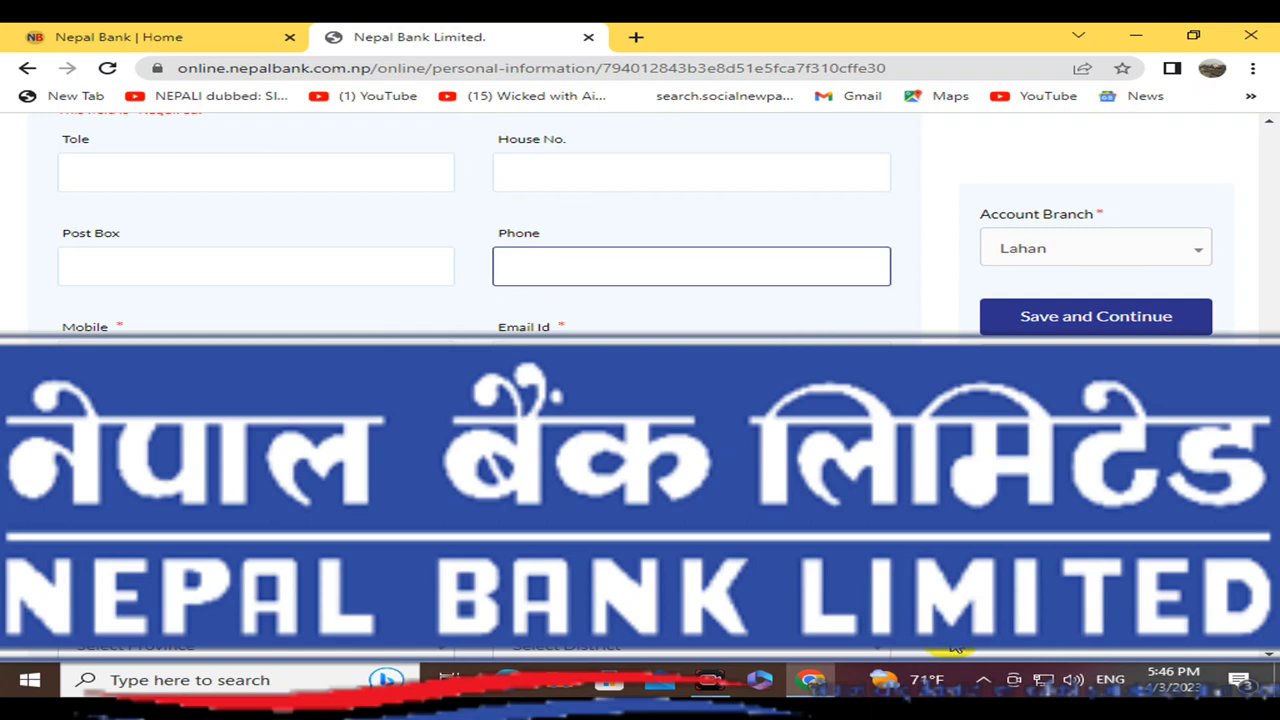
scroll(955, 648, "down", 3)
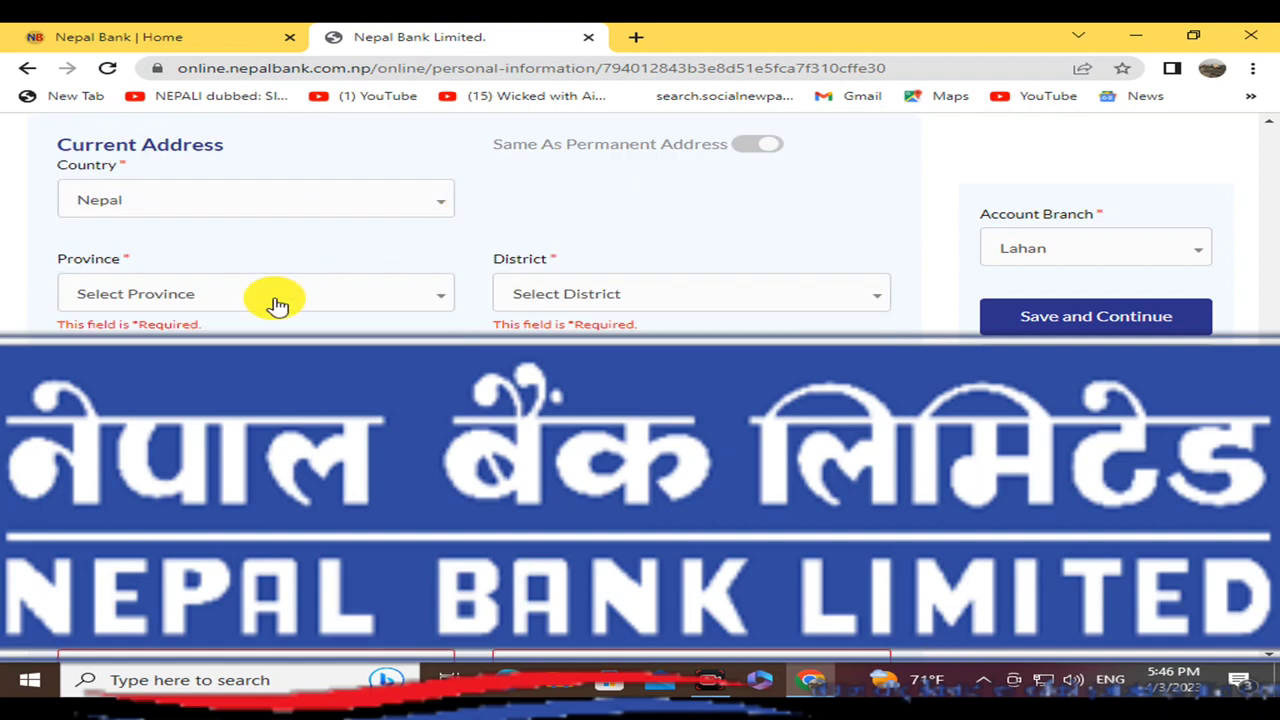
Choose Madhesh as the current address province and Sirha as its district.
left_click(429, 306)
left_click(250, 395)
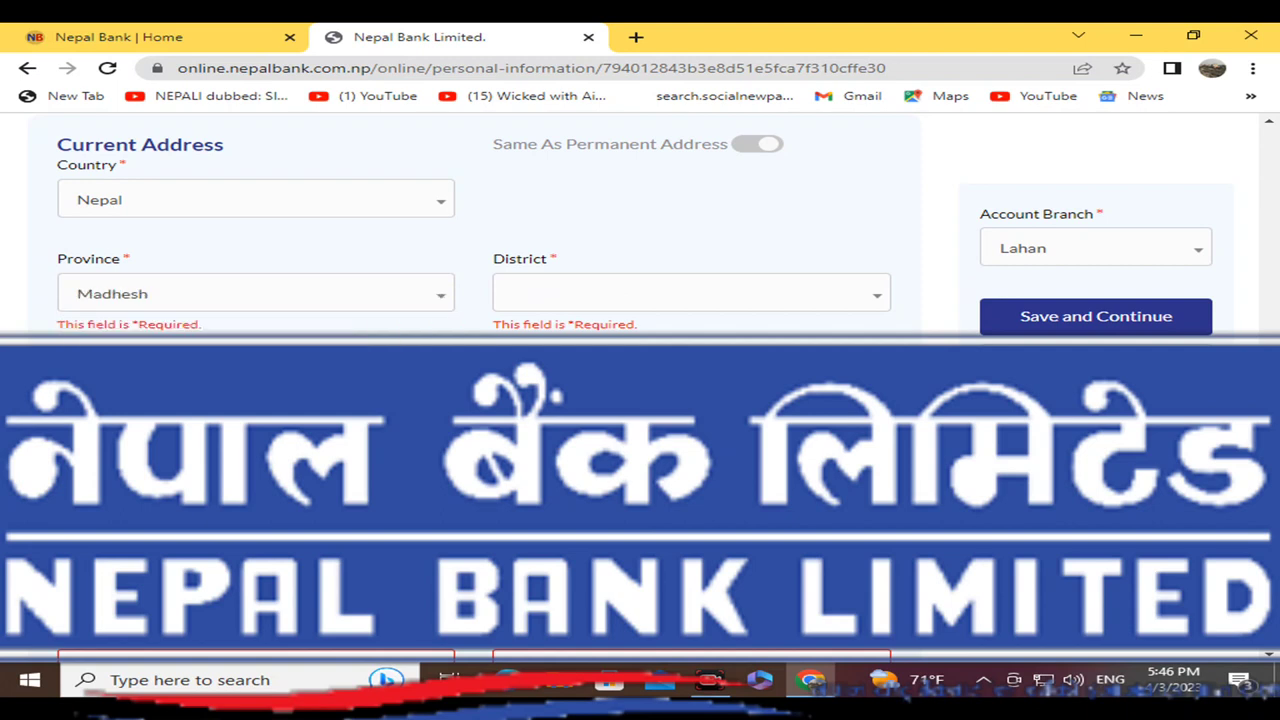
left_click(777, 297)
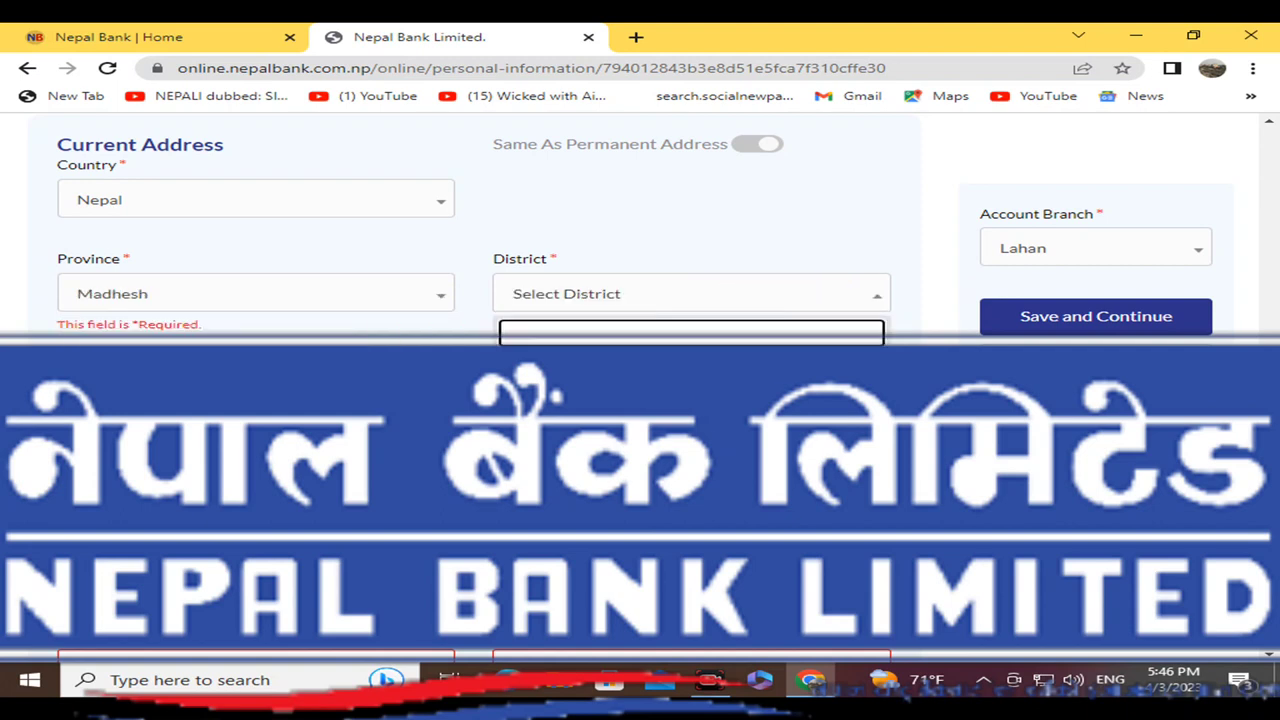
left_click(690, 560)
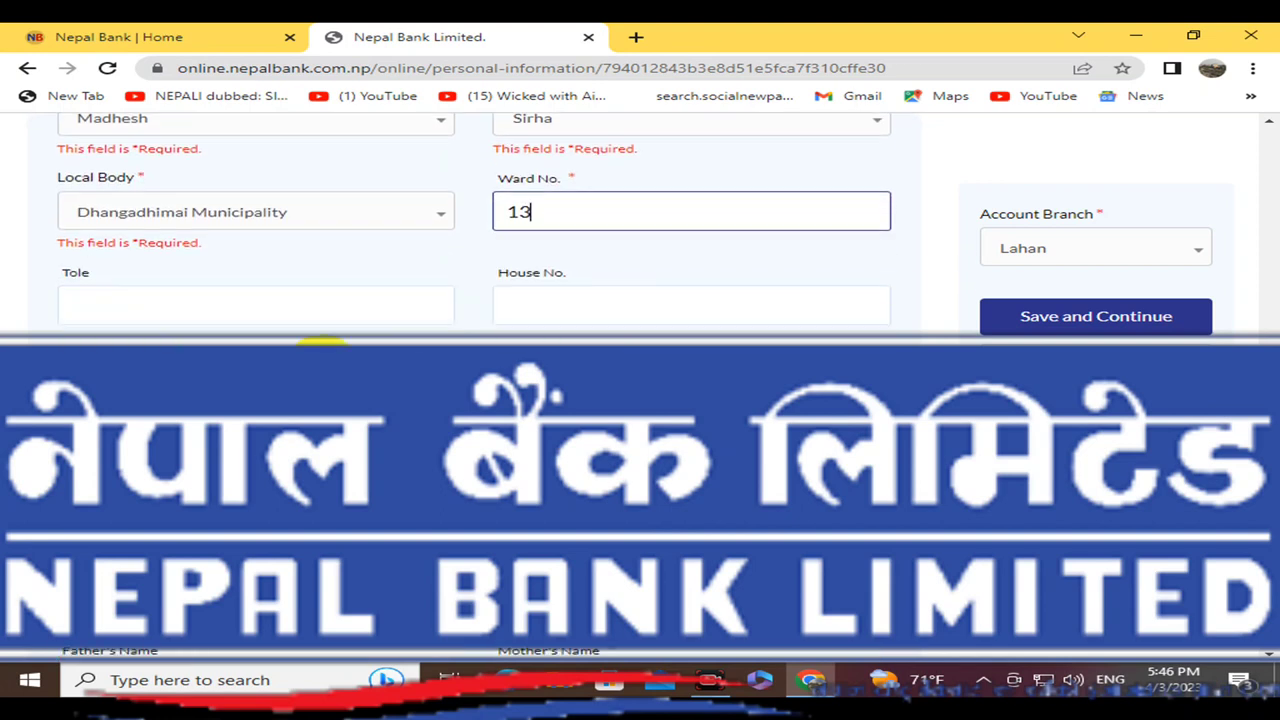
scroll(100, 300, "down", 2)
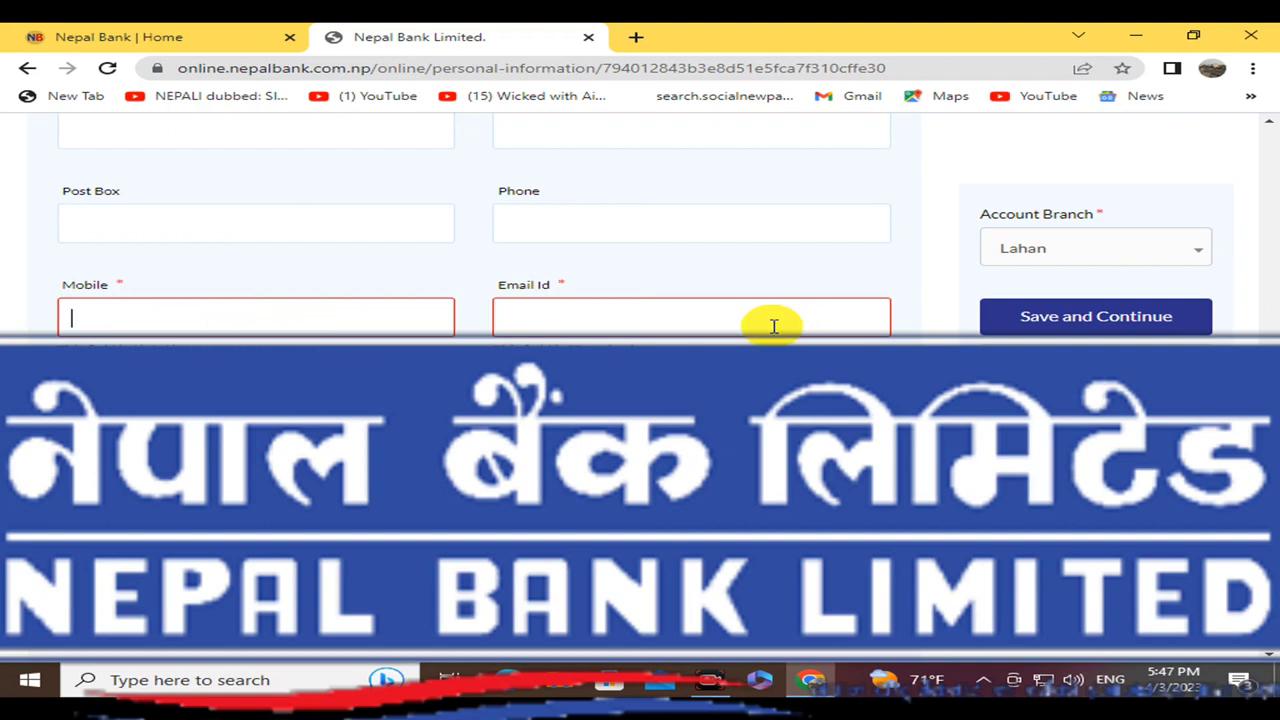
Fill in the Email Id field and review the remaining personal information fields.
left_click(620, 326)
scroll(136, 328, "down", 2)
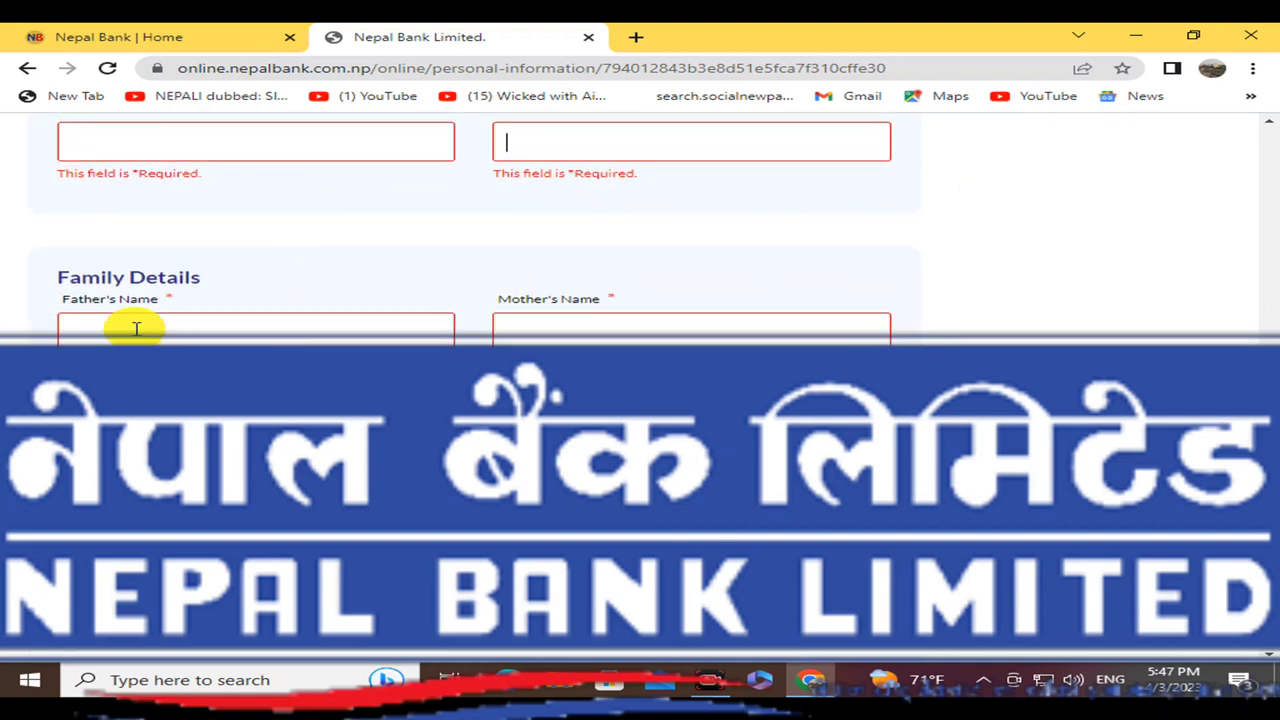
scroll(214, 306, "down", 1)
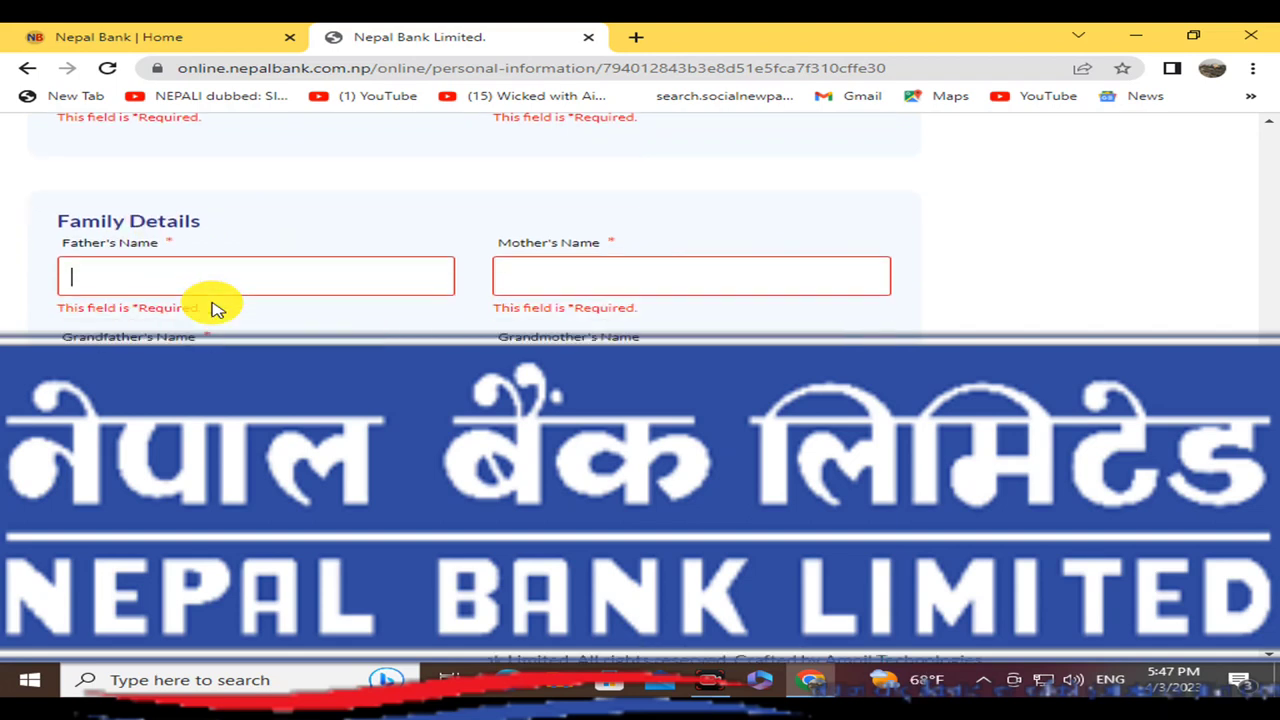
scroll(214, 303, "up", 1)
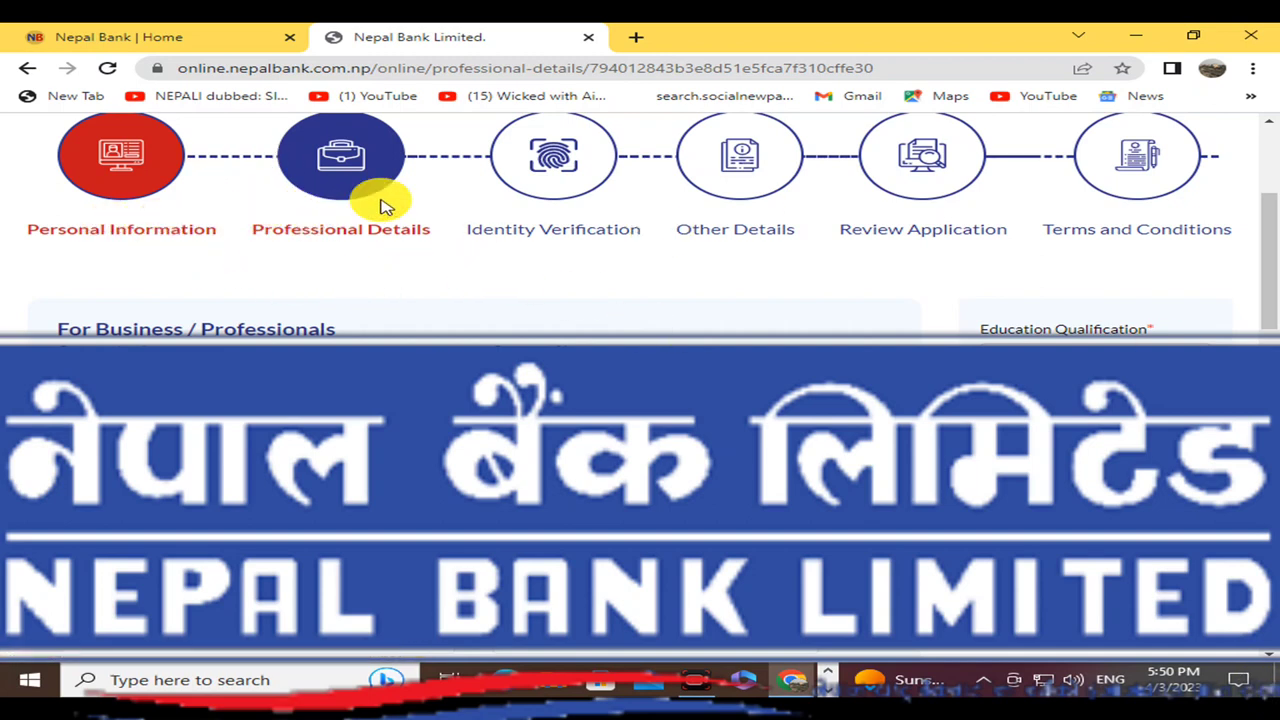
Set the occupation to Self Employed, replacing the initially chosen Teacher.
scroll(370, 218, "down", 2)
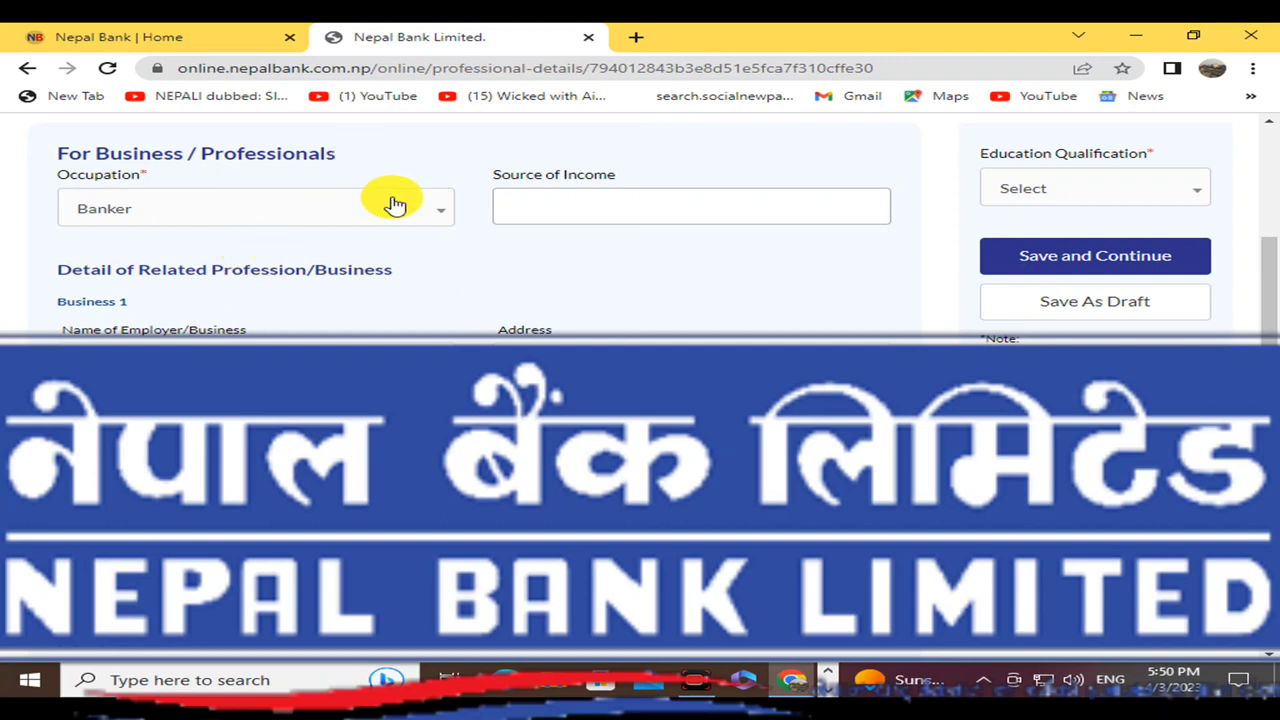
scroll(398, 204, "up", 1)
left_click(435, 301)
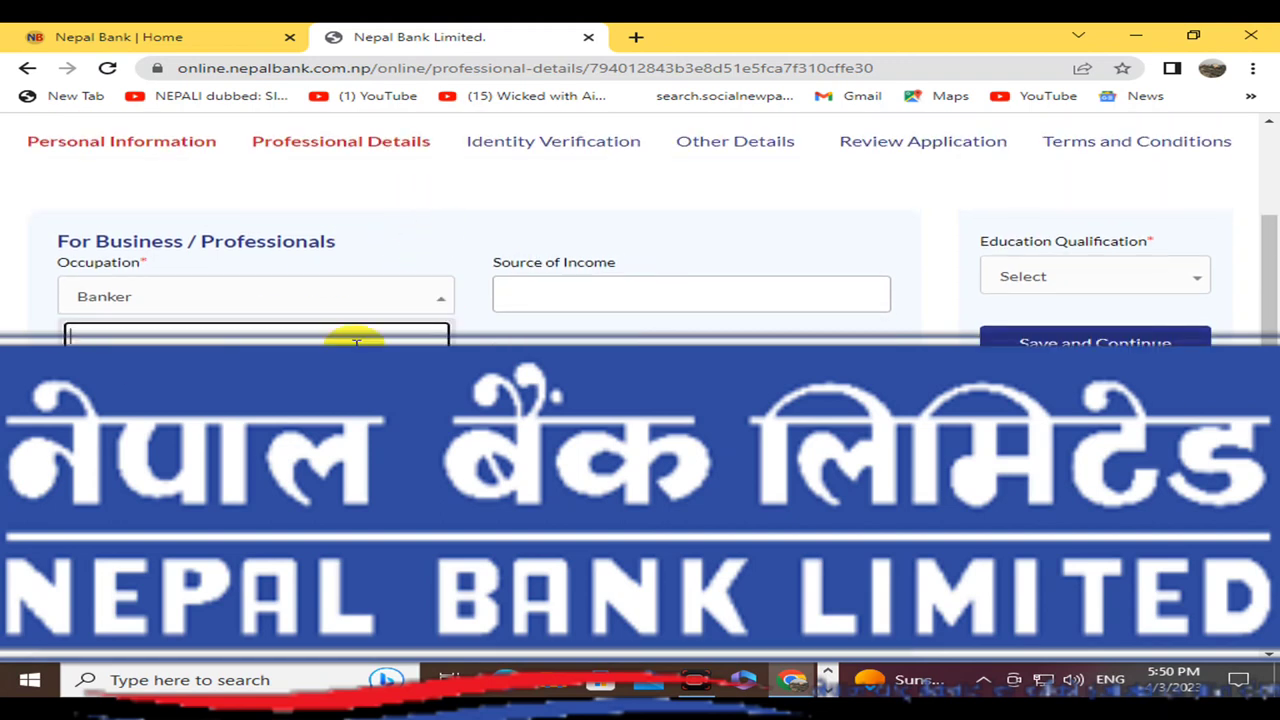
scroll(306, 450, "down", 5)
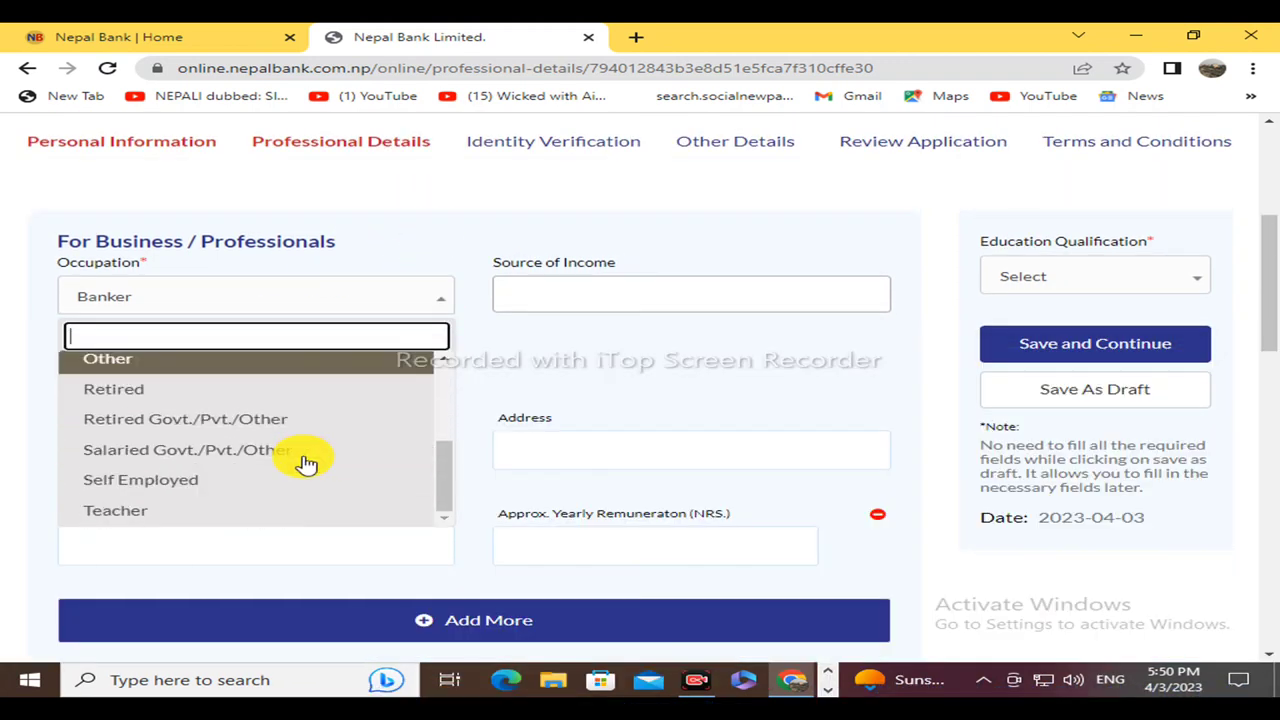
scroll(290, 477, "up", 5)
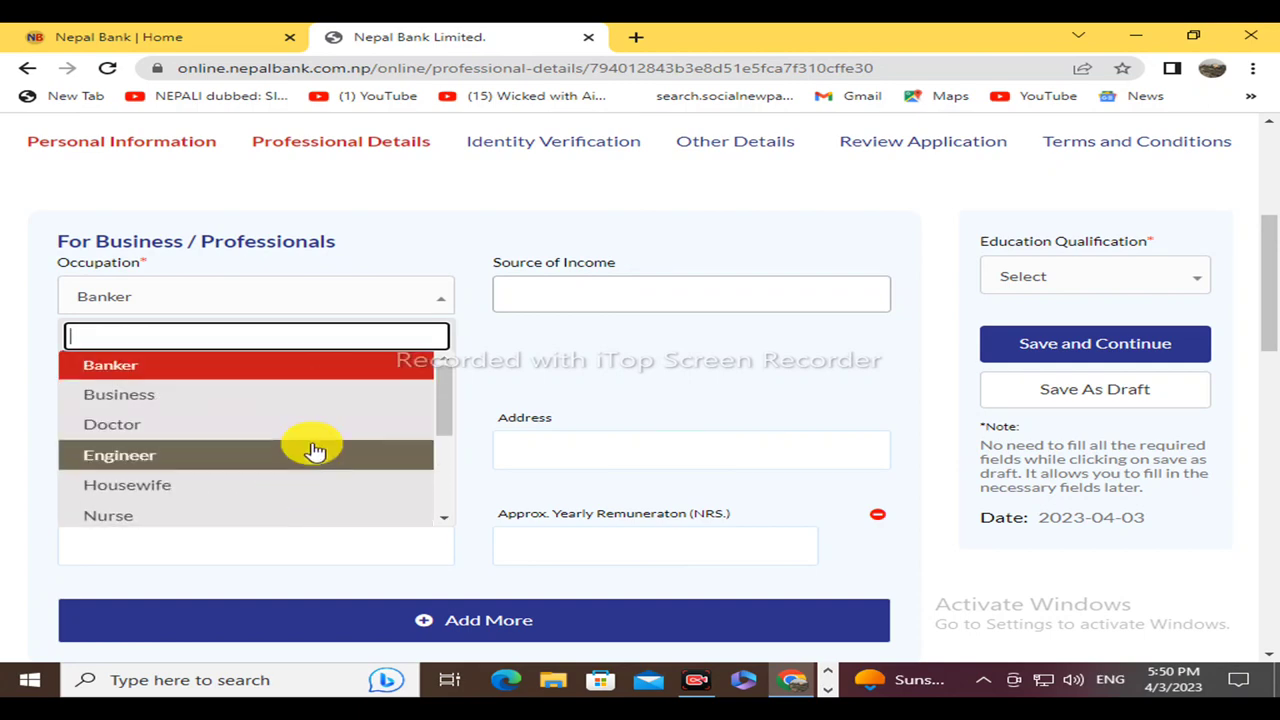
scroll(310, 450, "down", 5)
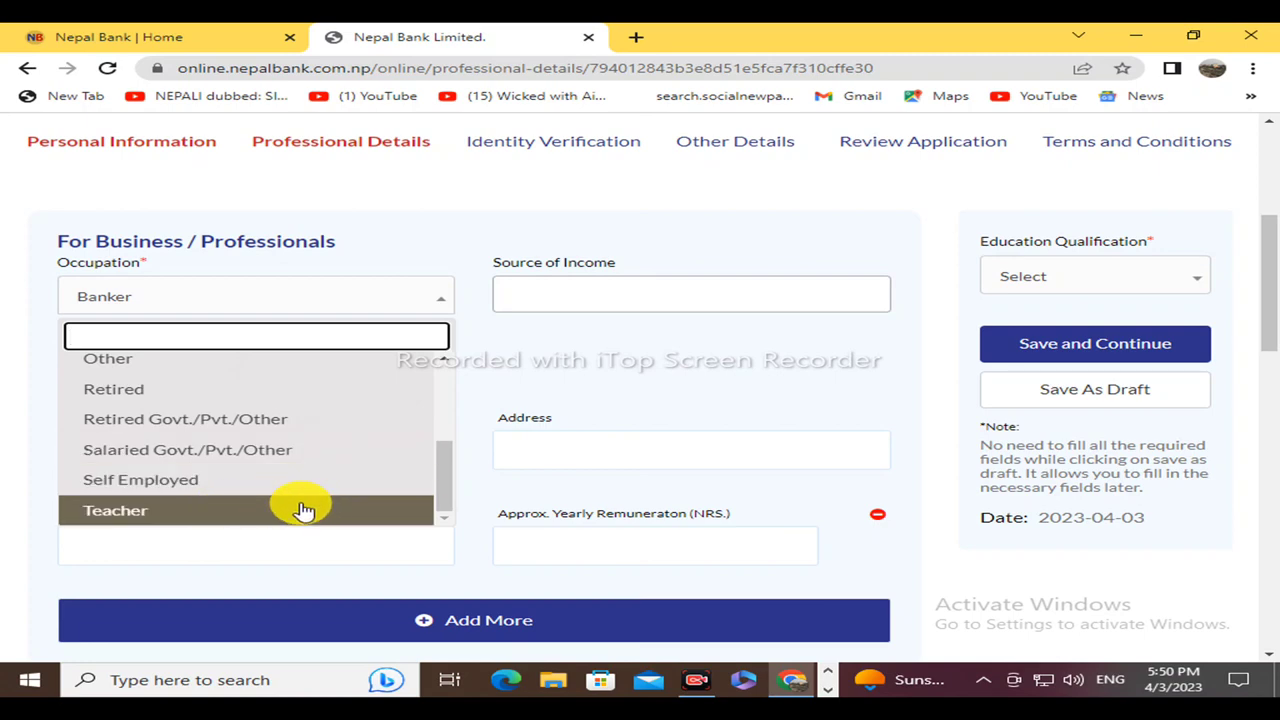
left_click(303, 510)
left_click(299, 294)
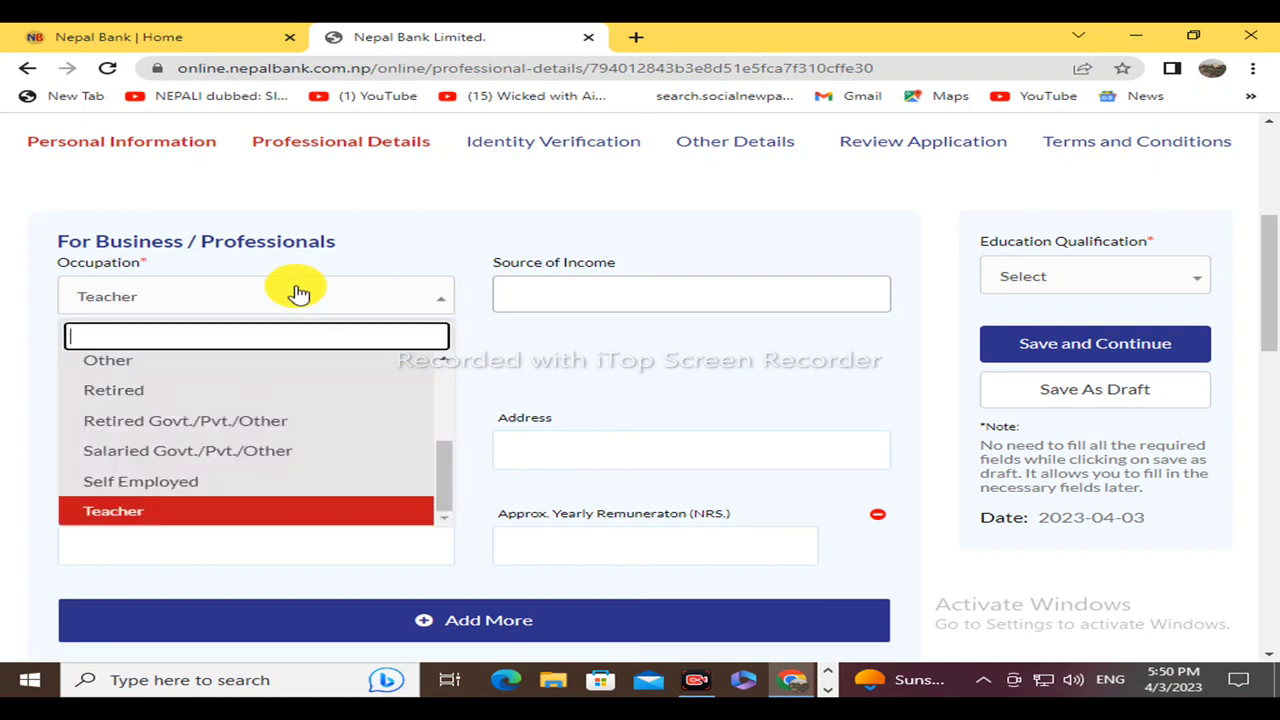
left_click(293, 482)
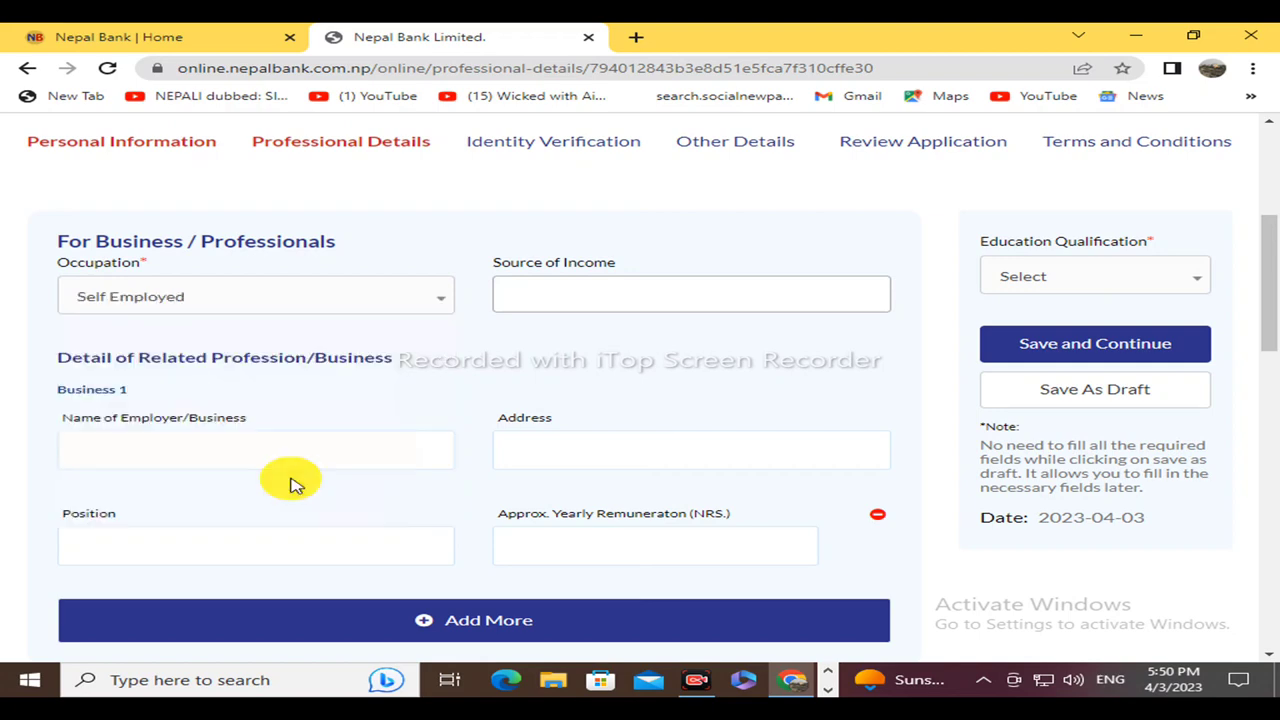
Set the source of income to Own Business and education qualification to Graduate.
left_click(650, 296)
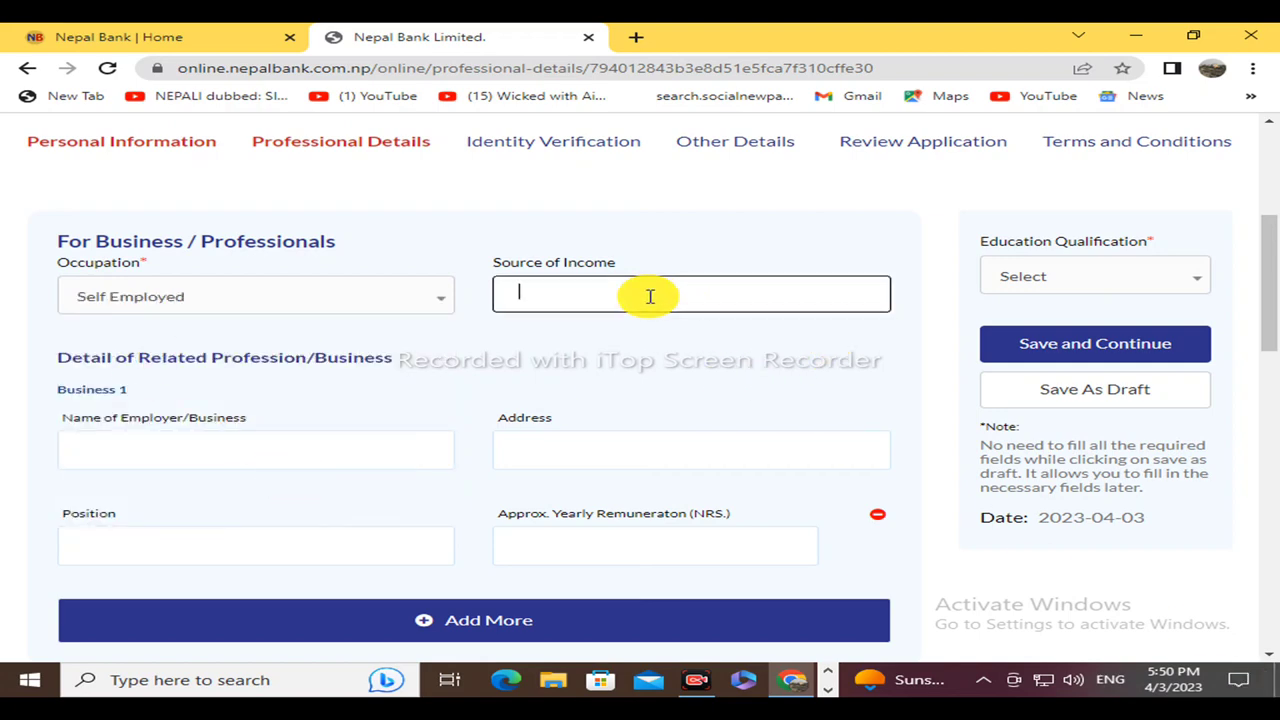
left_click(650, 296)
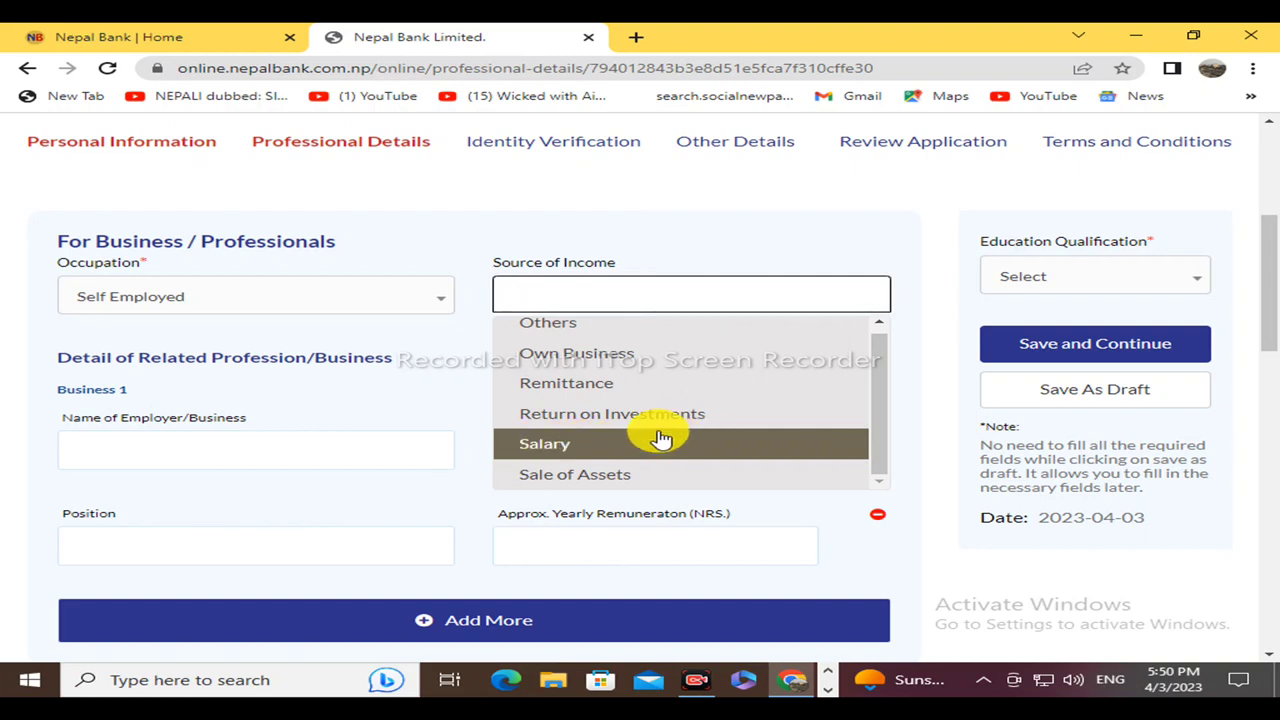
left_click(640, 364)
scroll(660, 363, "up", 1)
scroll(663, 363, "down", 1)
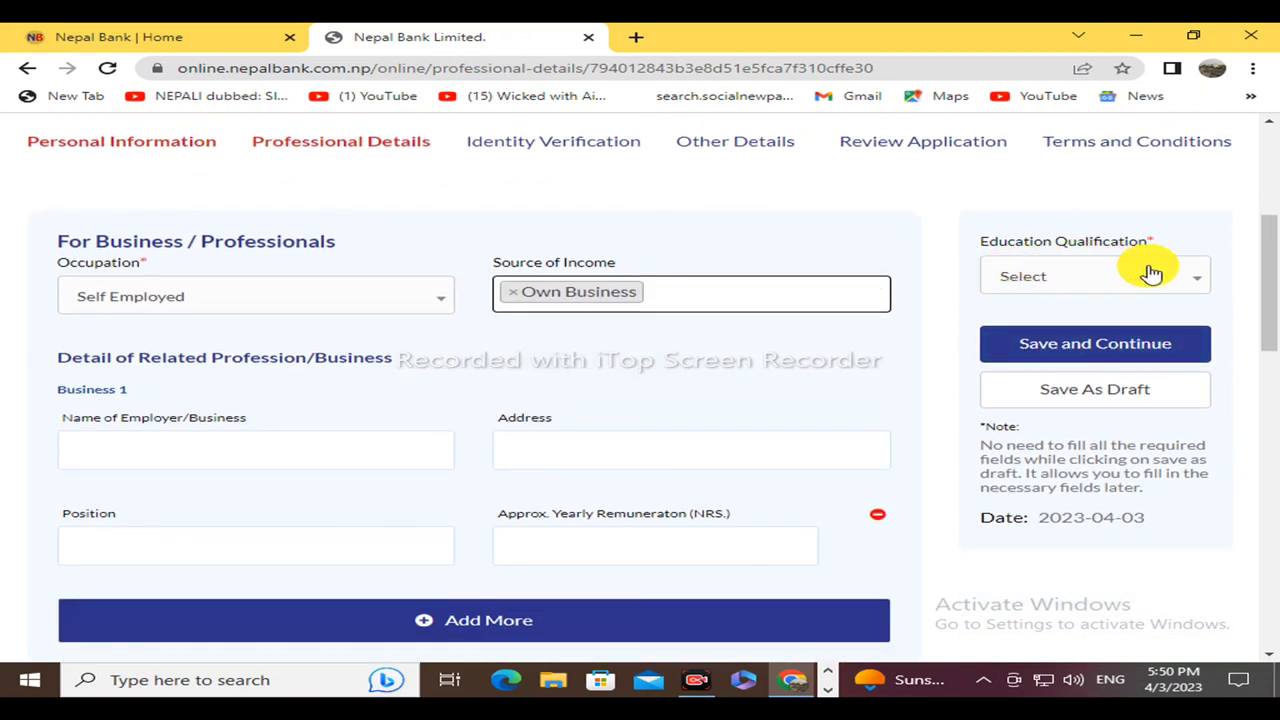
left_click(1190, 281)
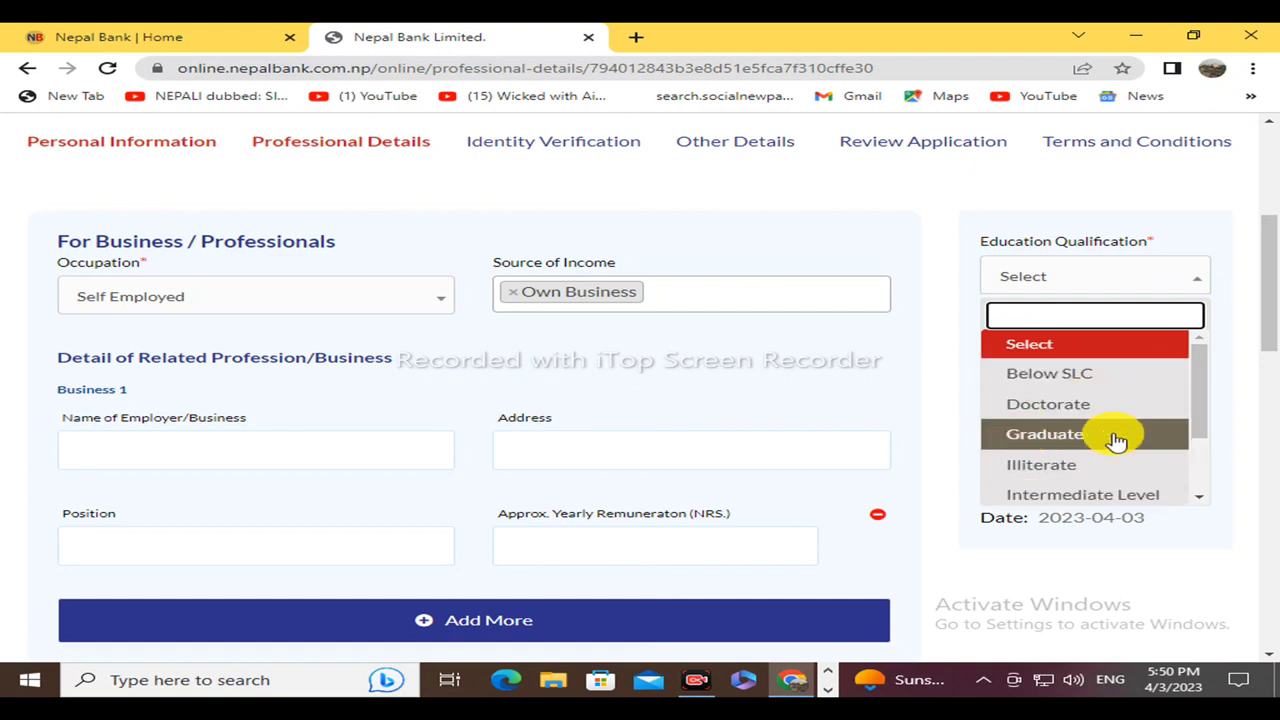
left_click(1059, 437)
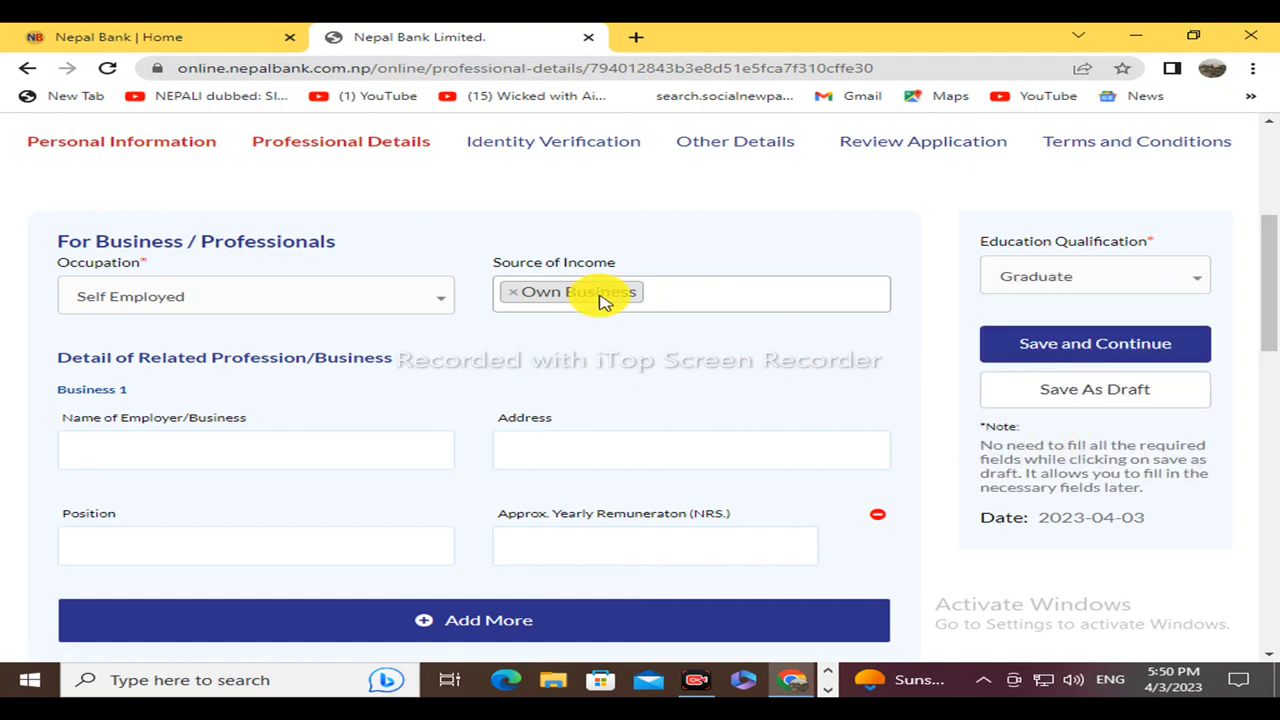
scroll(600, 300, "down", 1)
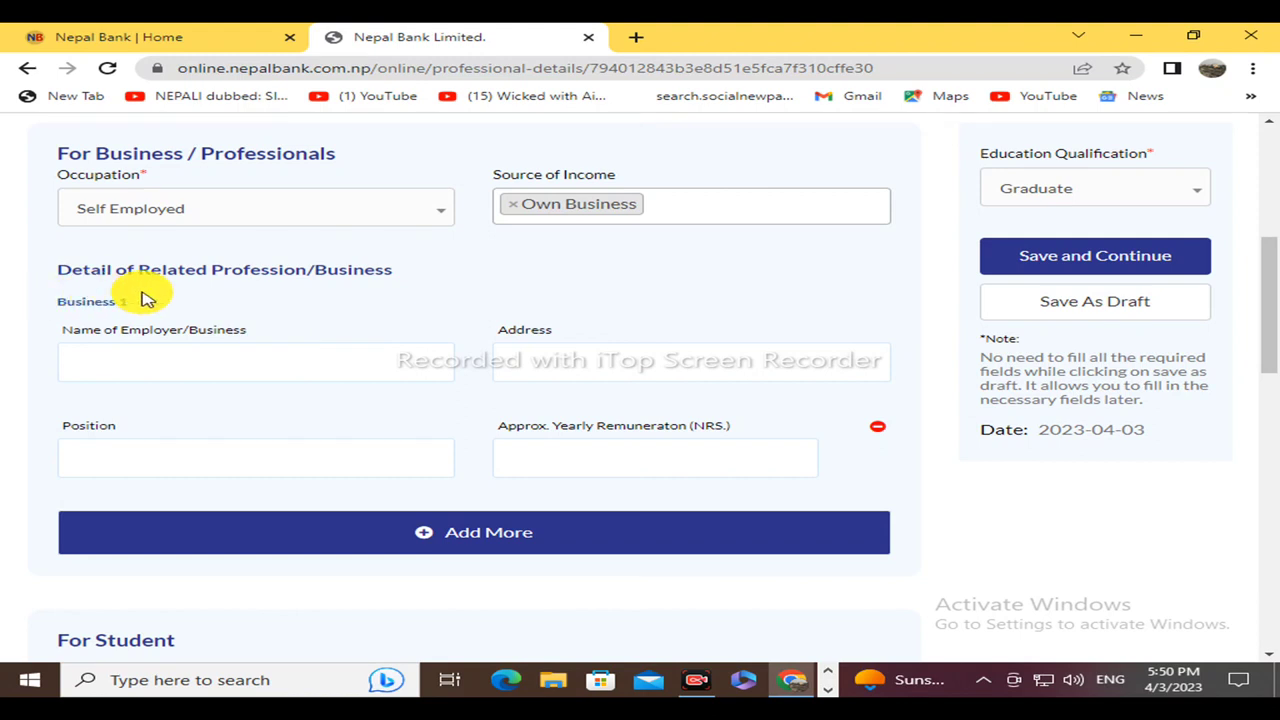
Fill the Business 1 name, address and position fields, with 20000 NRS yearly remuneration.
left_click(182, 360)
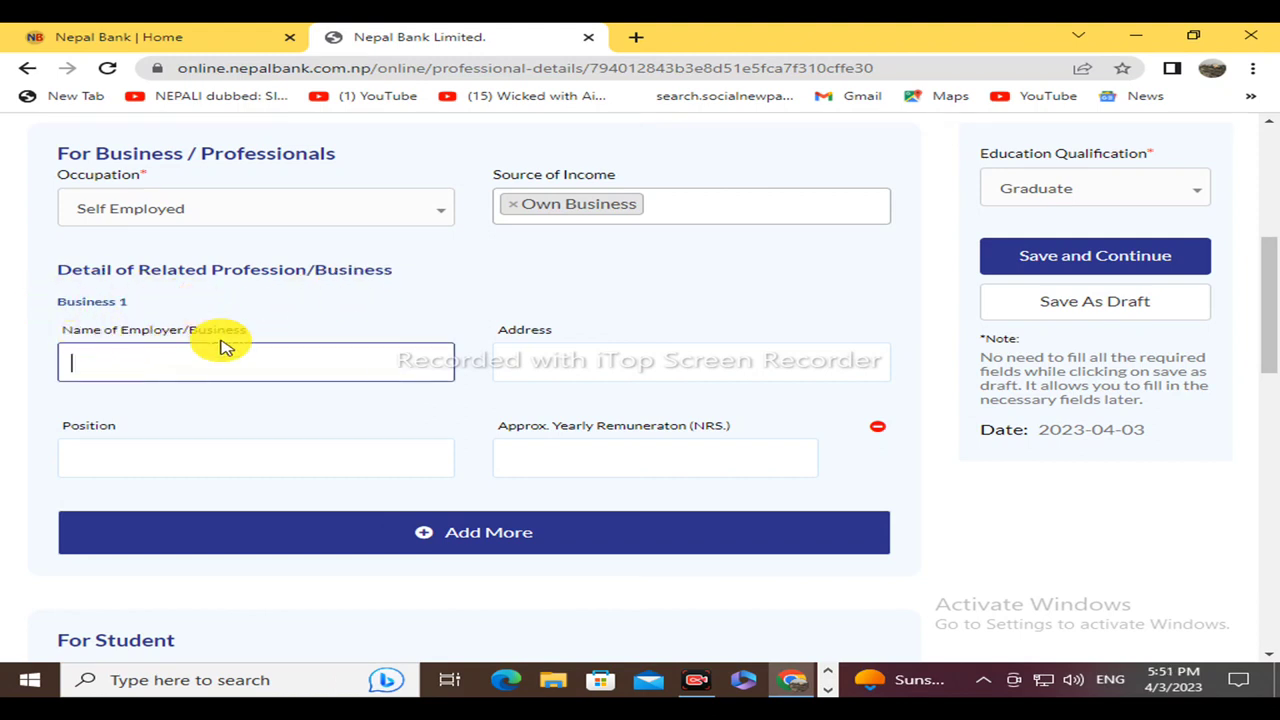
left_click(580, 368)
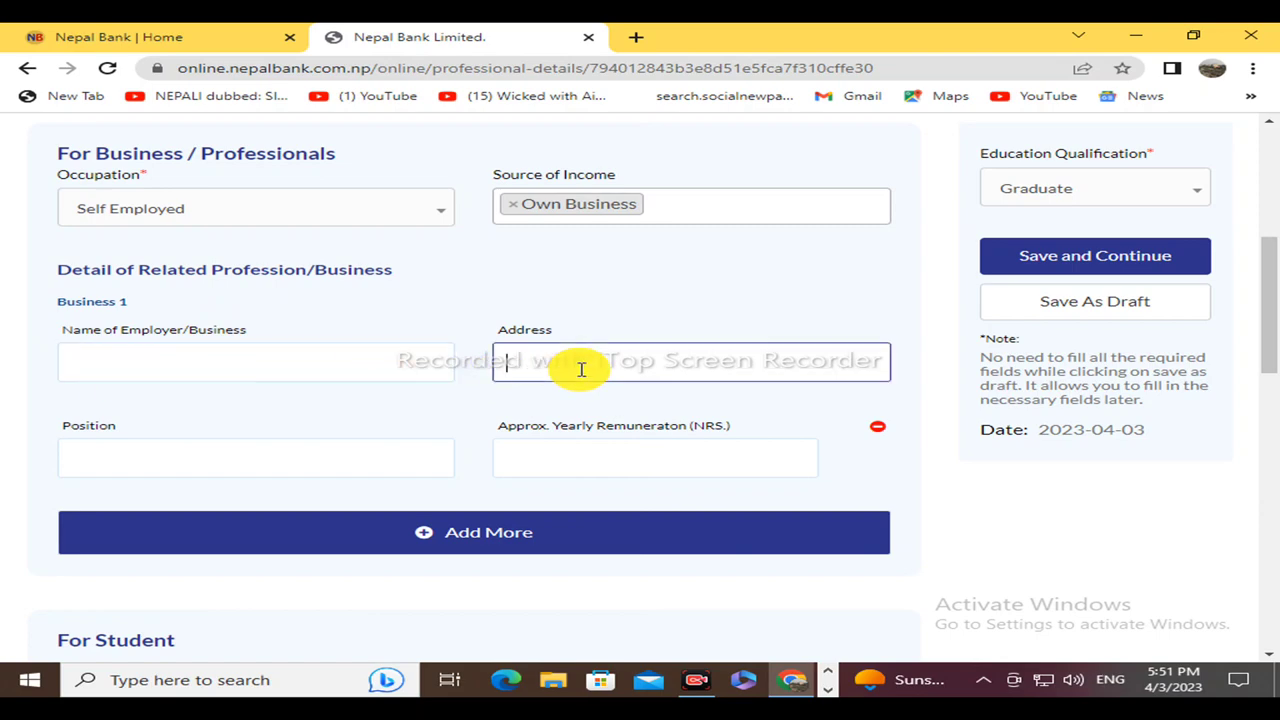
scroll(200, 371, "down", 2)
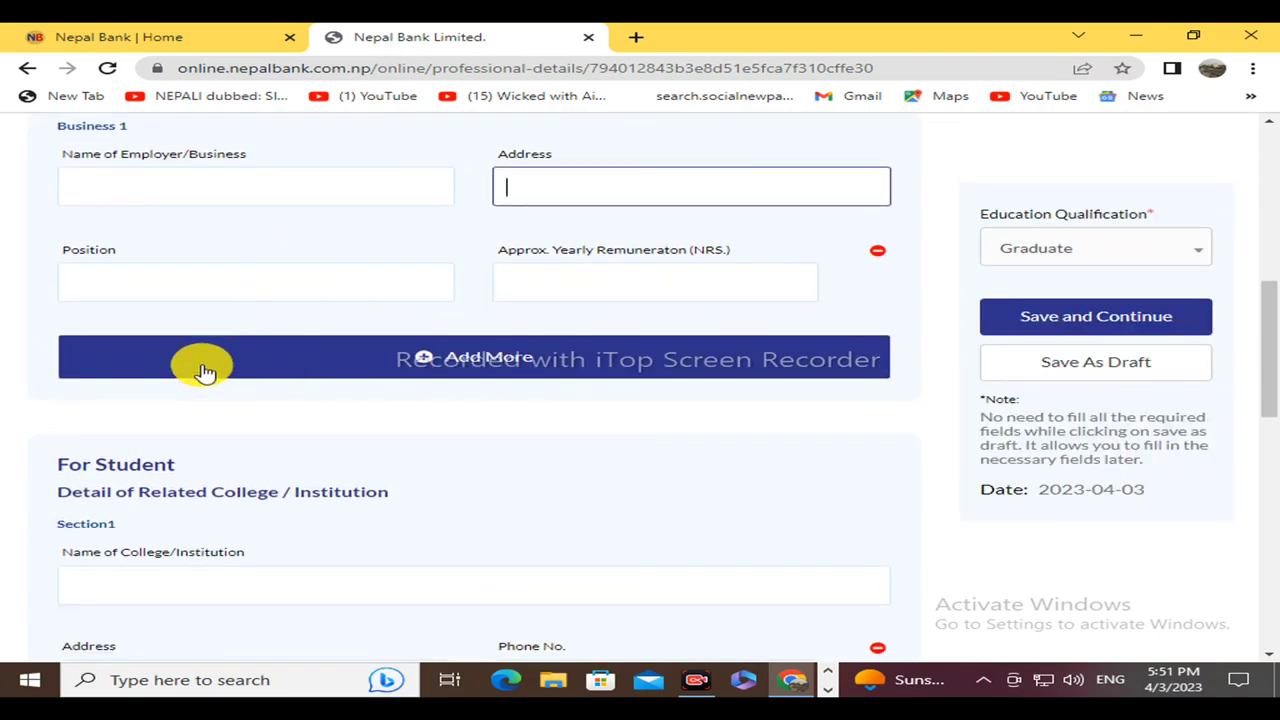
left_click(140, 288)
scroll(843, 310, "up", 1)
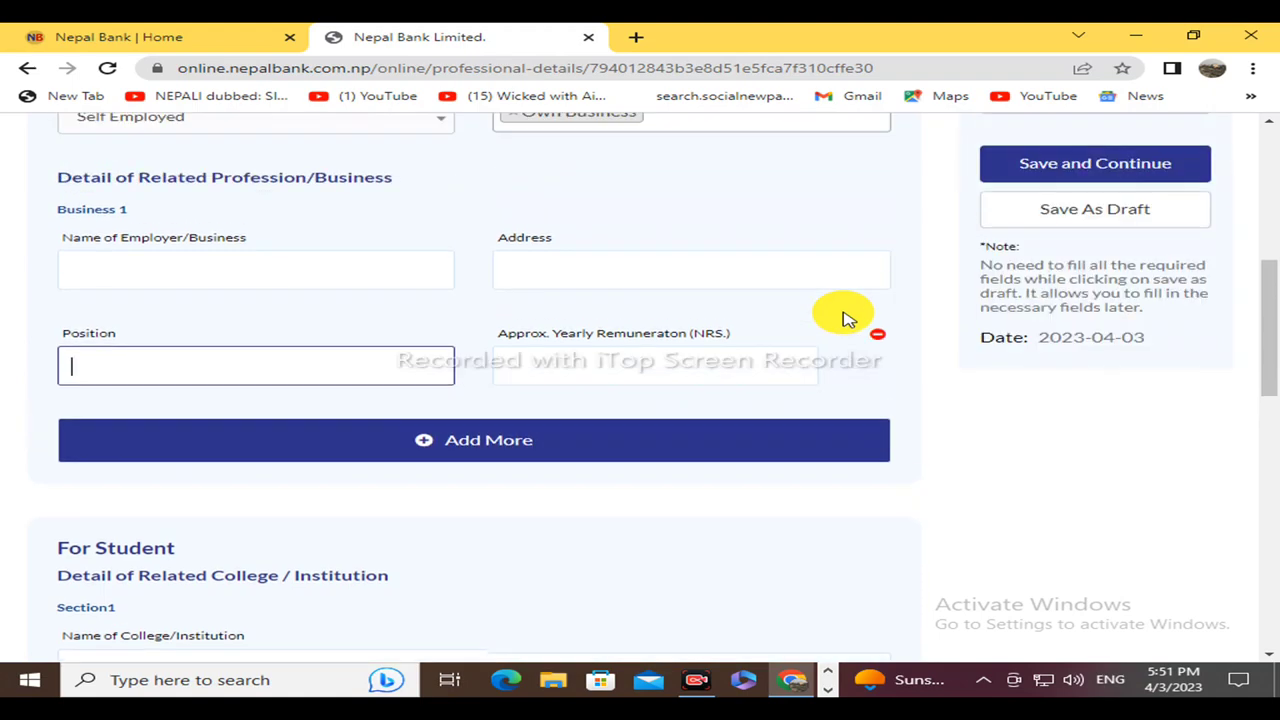
left_click(551, 366)
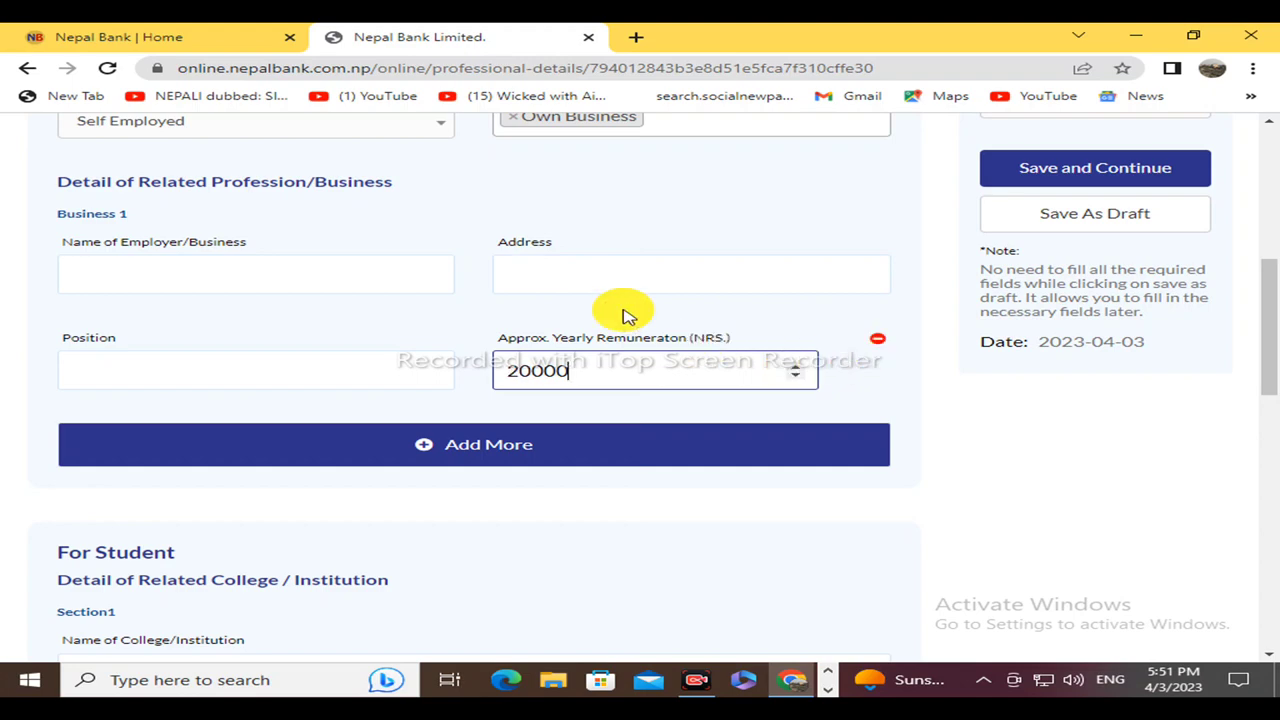
scroll(622, 315, "up", 1)
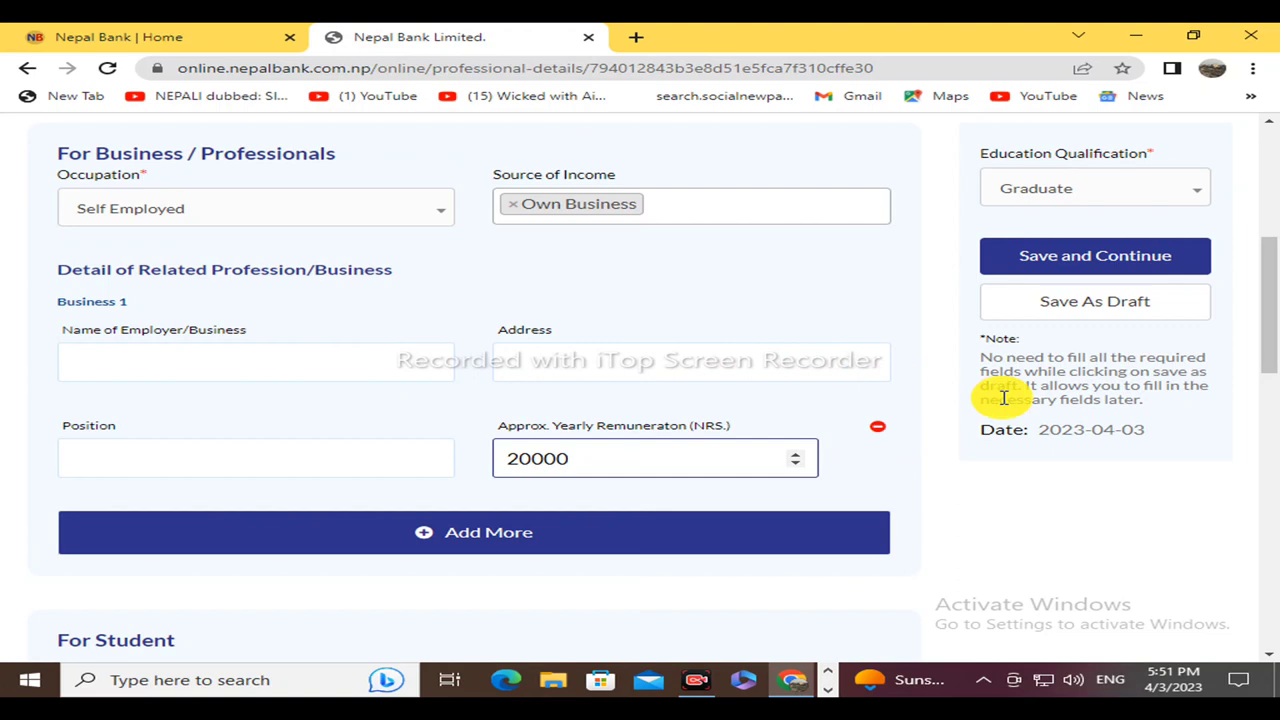
scroll(1000, 391, "down", 1)
scroll(749, 386, "down", 3)
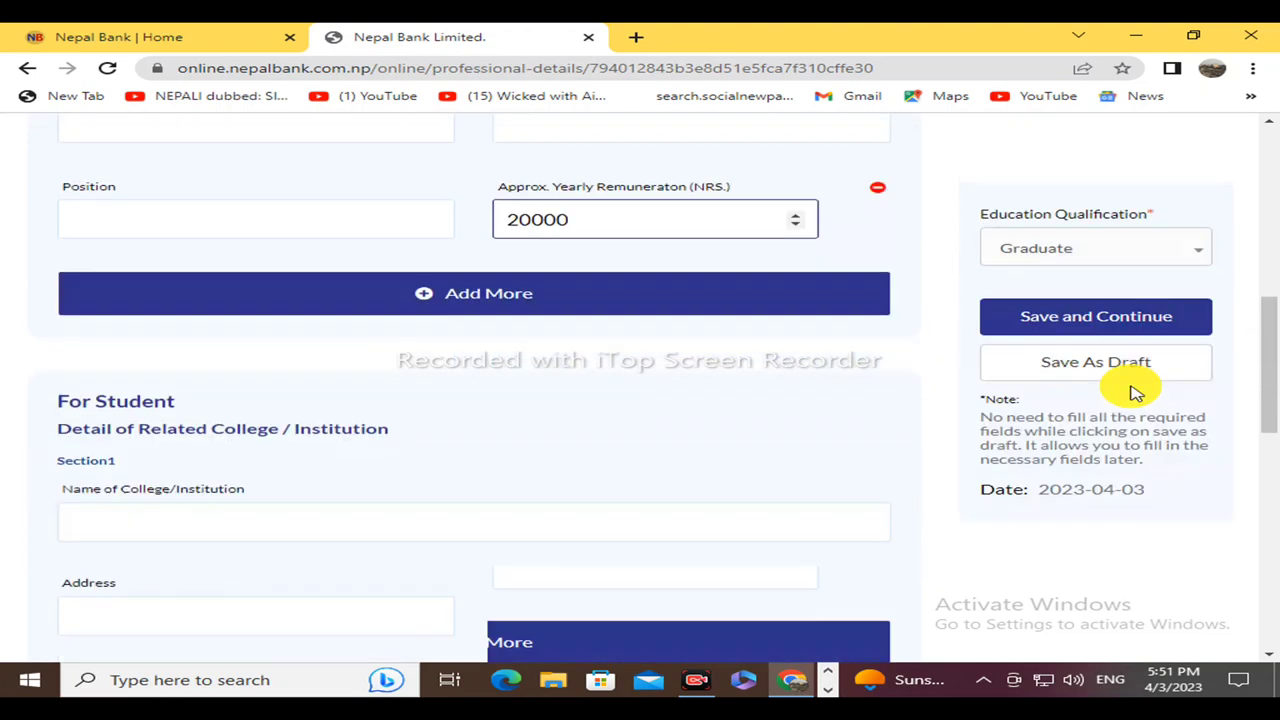
scroll(966, 406, "up", 2)
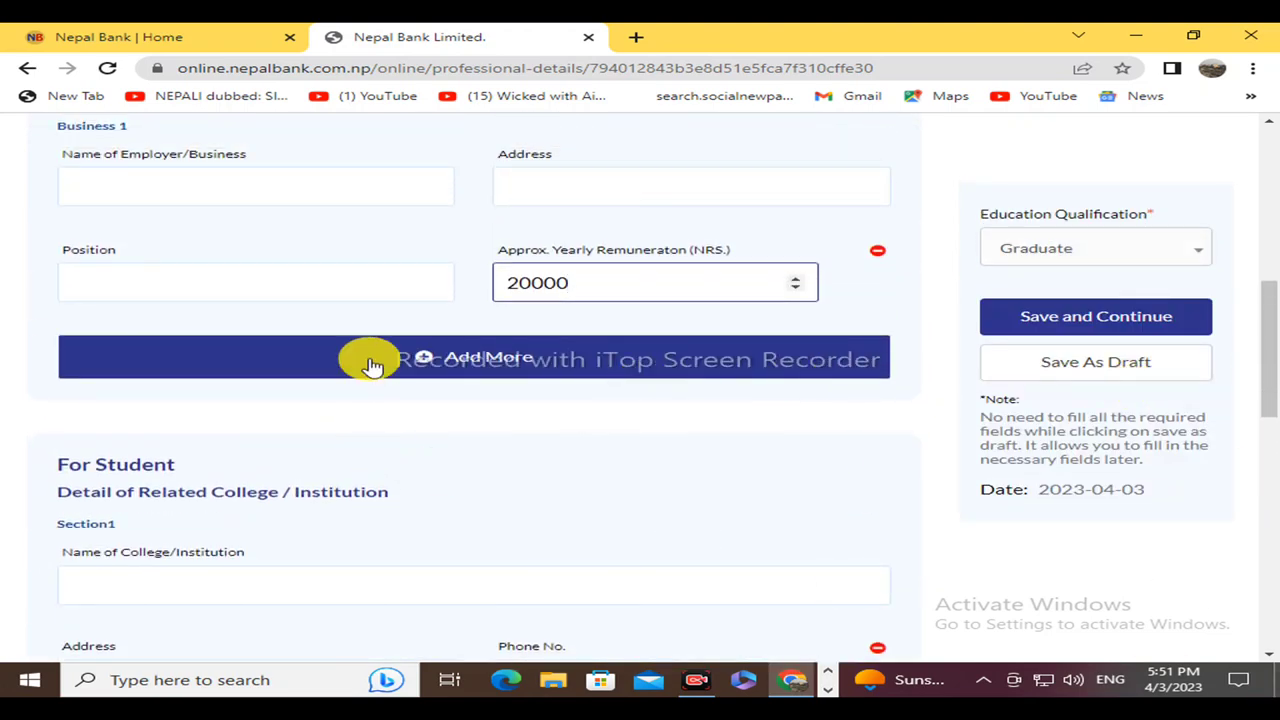
scroll(371, 362, "down", 2)
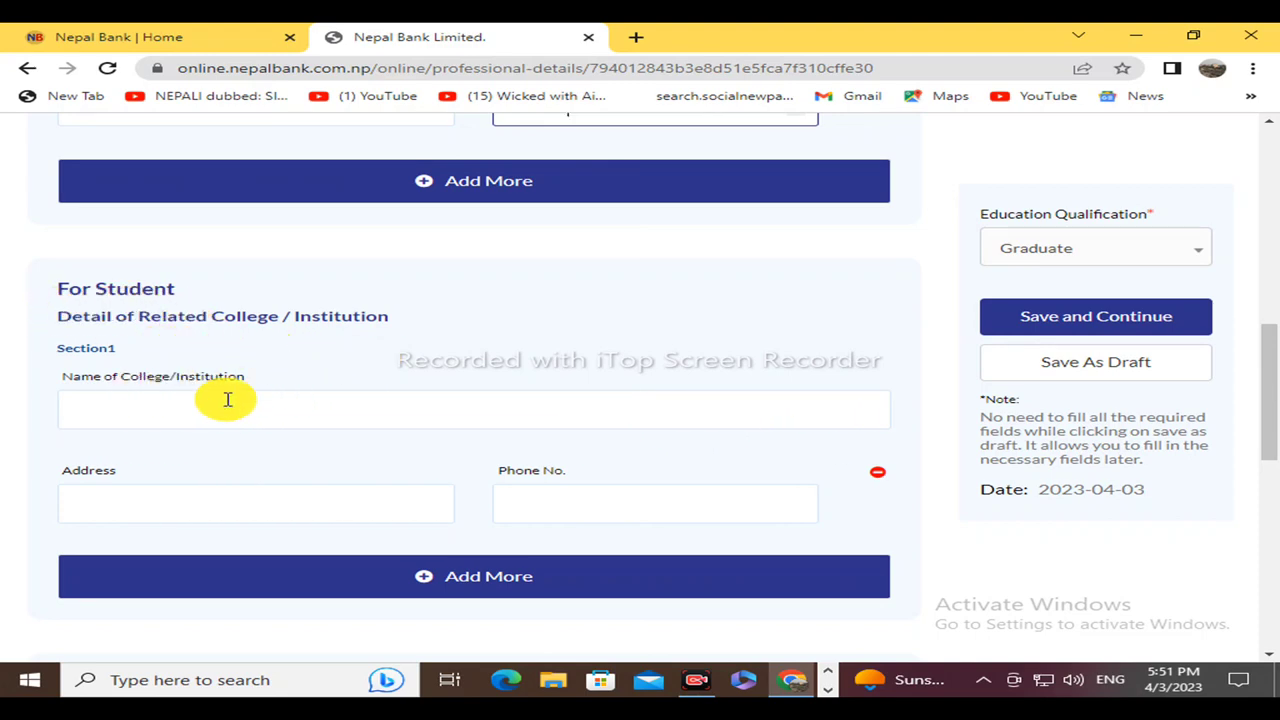
Move through the student college name, student address and phone number fields.
left_click(171, 416)
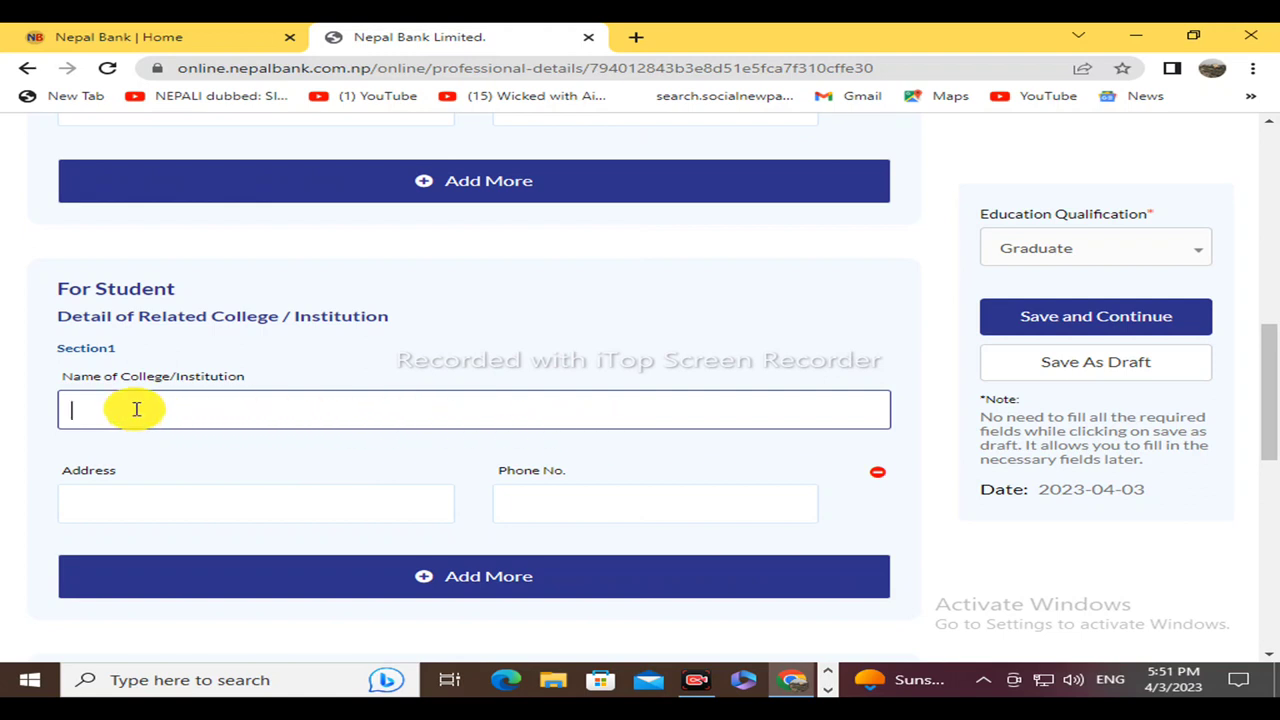
left_click(170, 497)
left_click(603, 490)
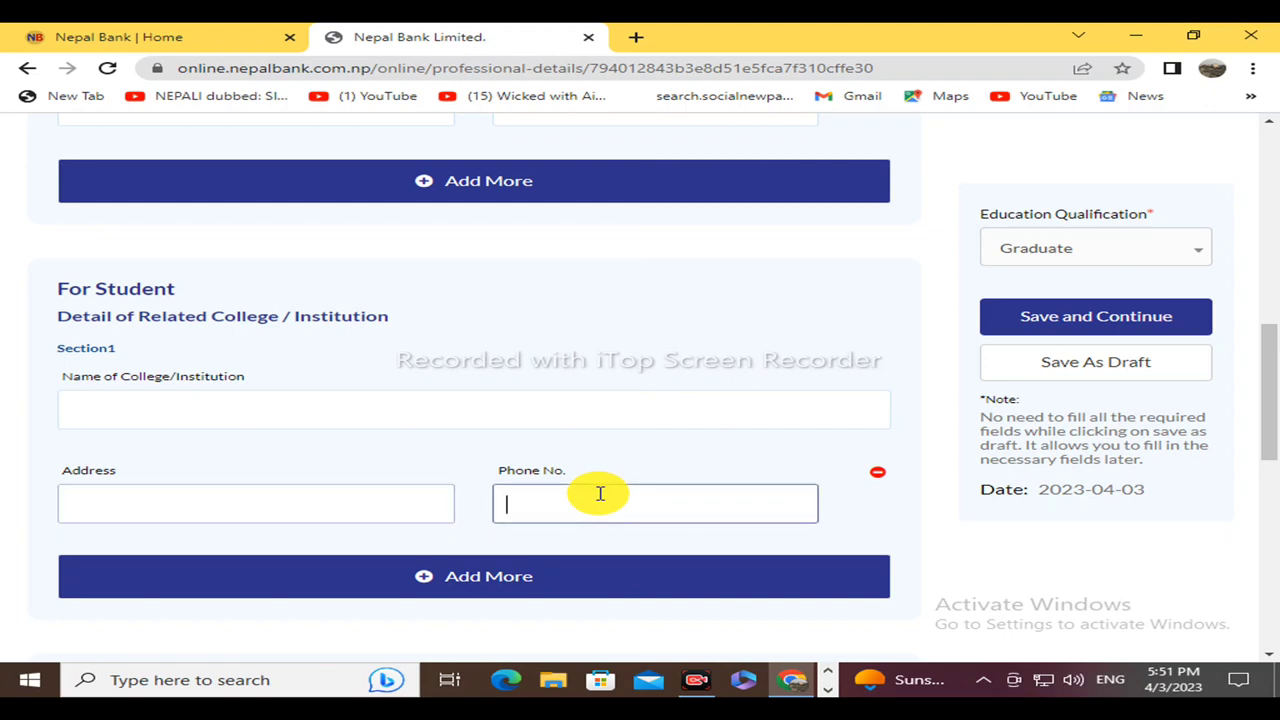
scroll(655, 343, "down", 4)
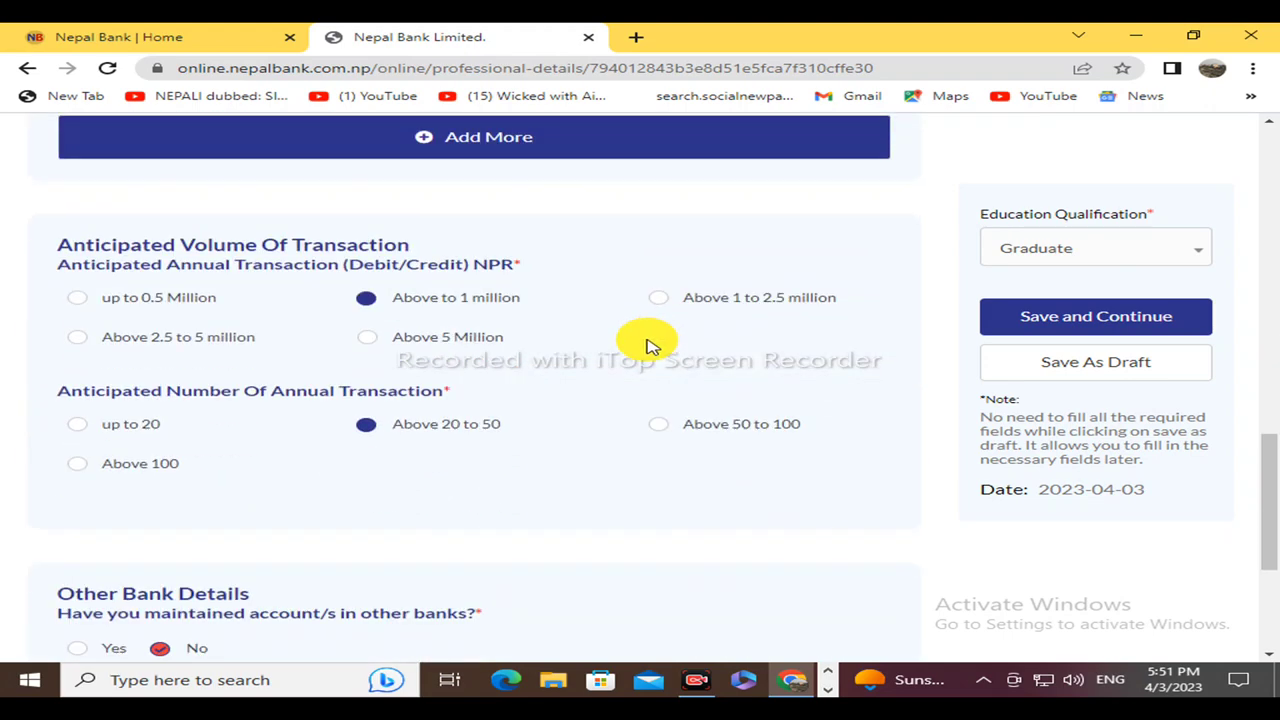
Set anticipated annual transactions to Above 5 Million and number of transactions to Above 100.
scroll(648, 345, "down", 1)
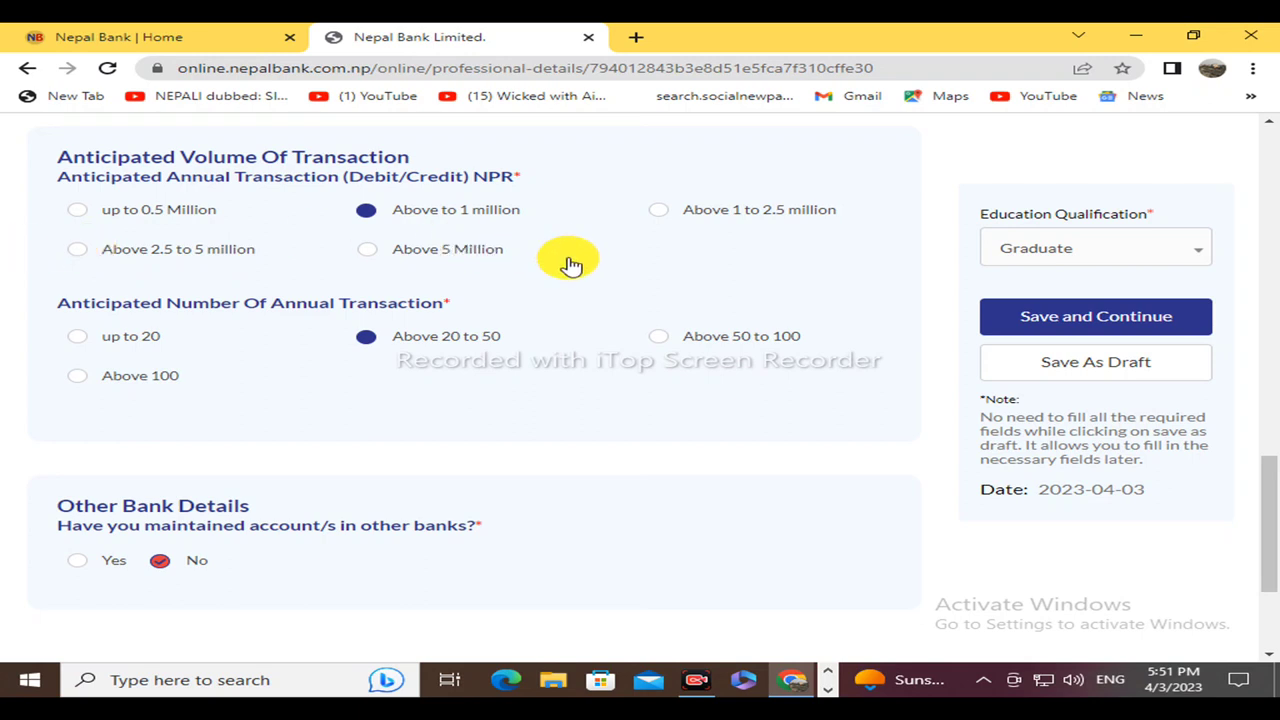
left_click(365, 252)
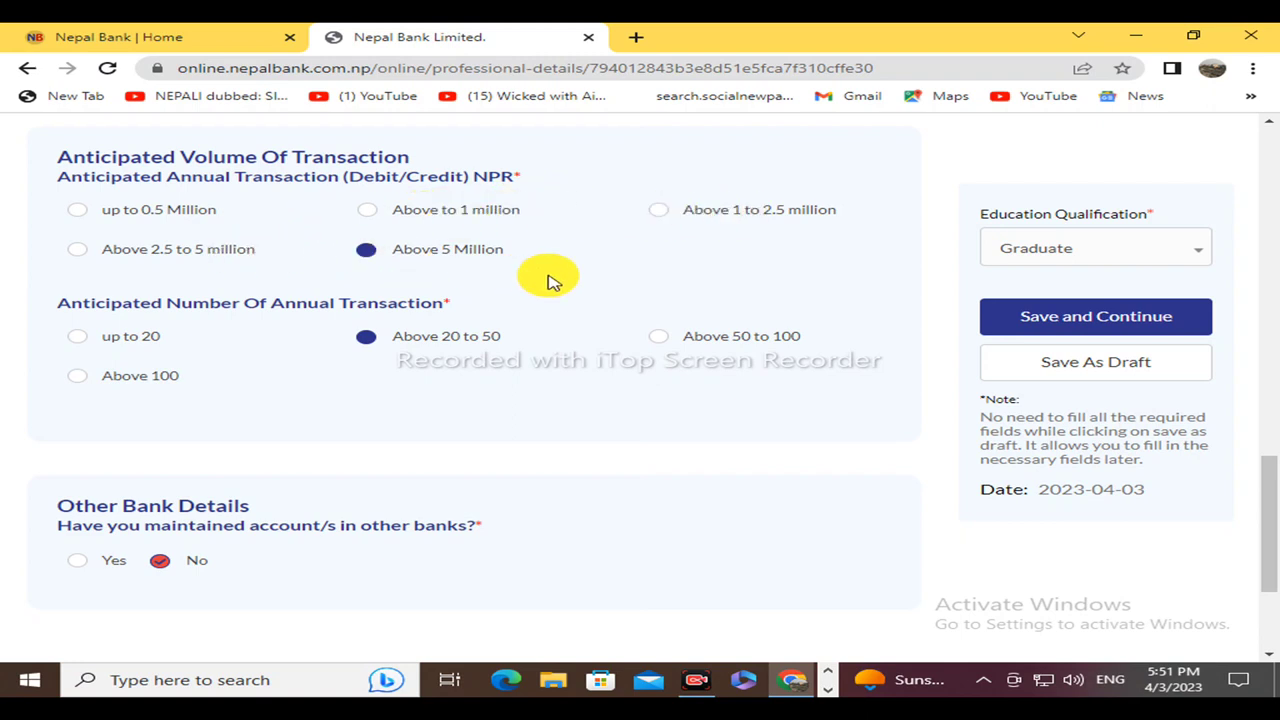
scroll(543, 277, "down", 1)
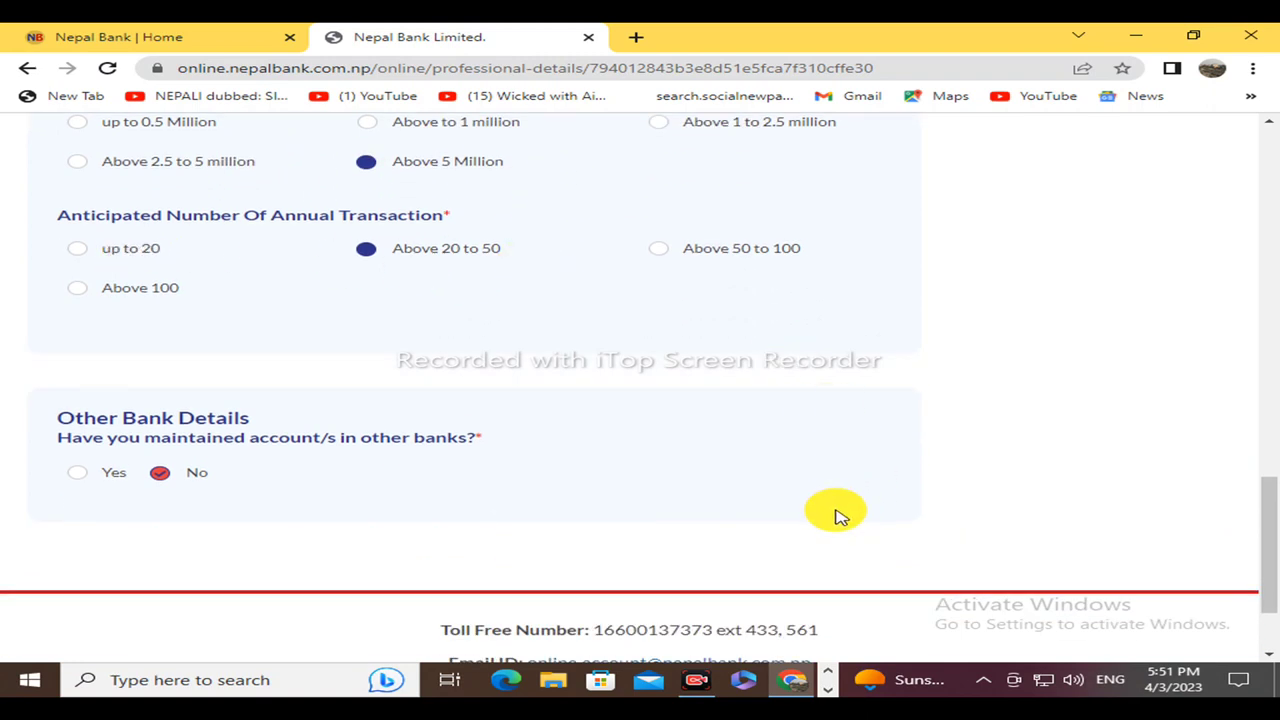
left_click(78, 288)
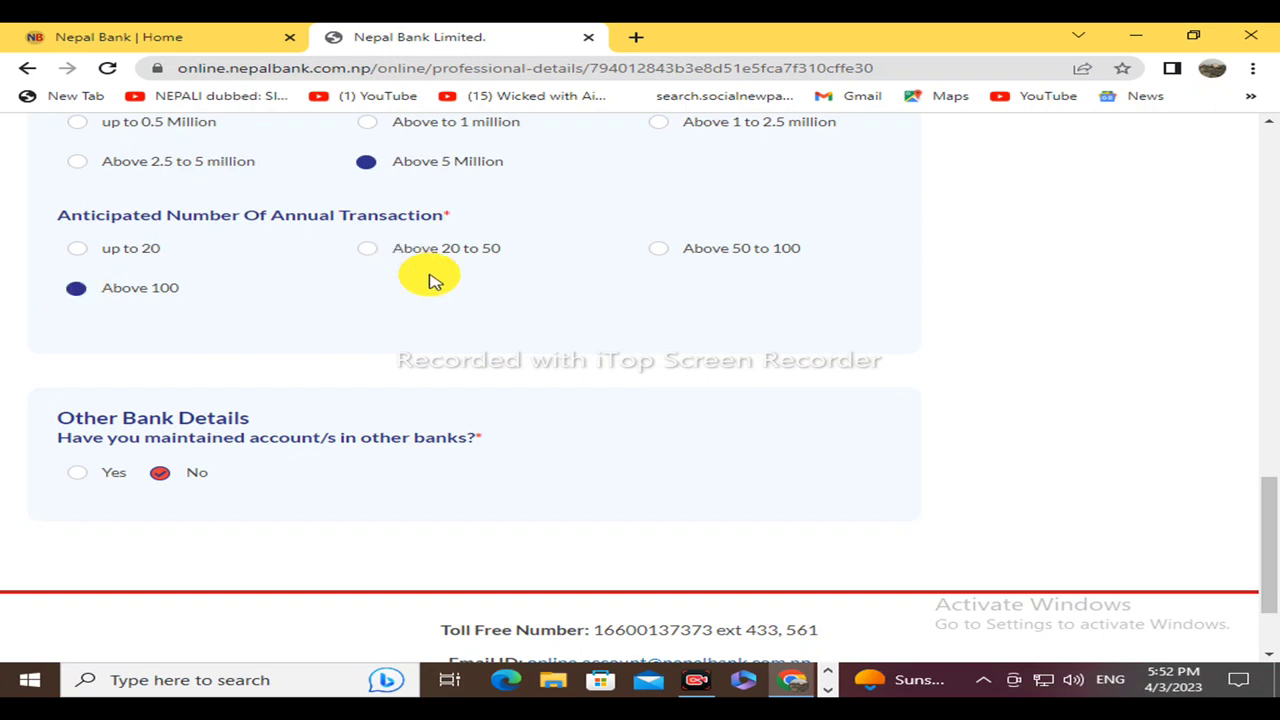
scroll(491, 297, "down", 3)
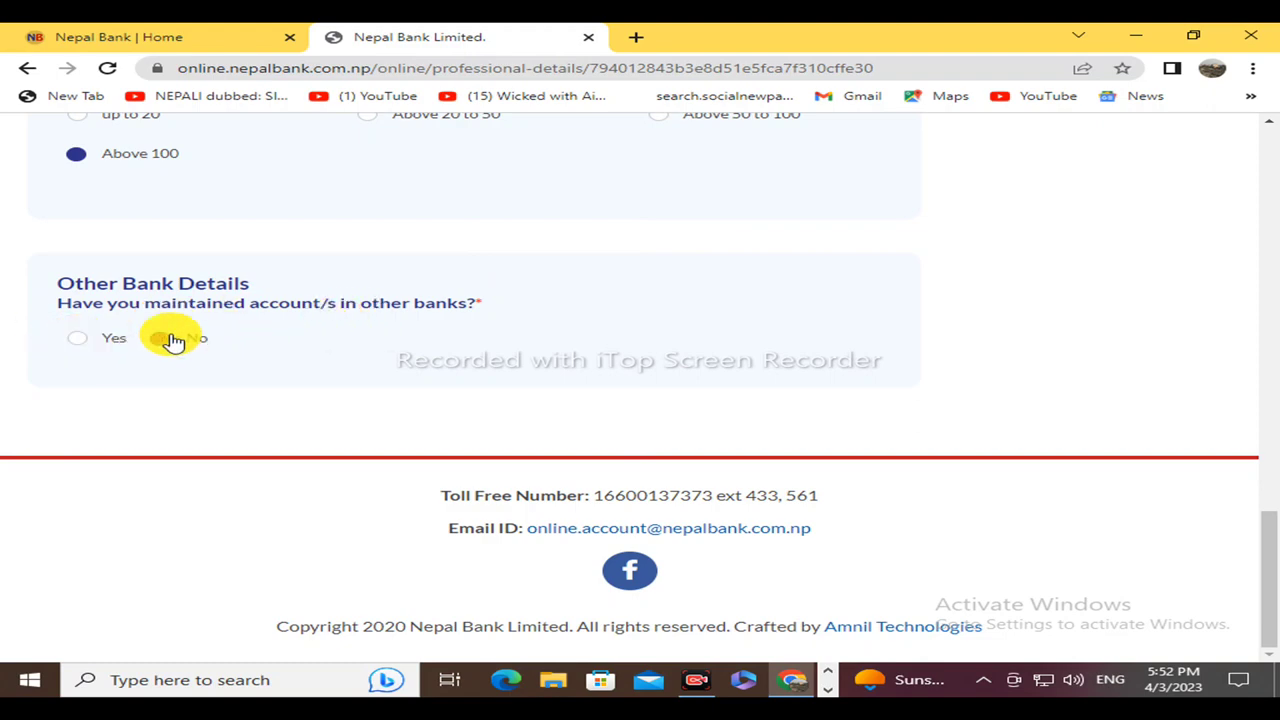
scroll(652, 341, "up", 15)
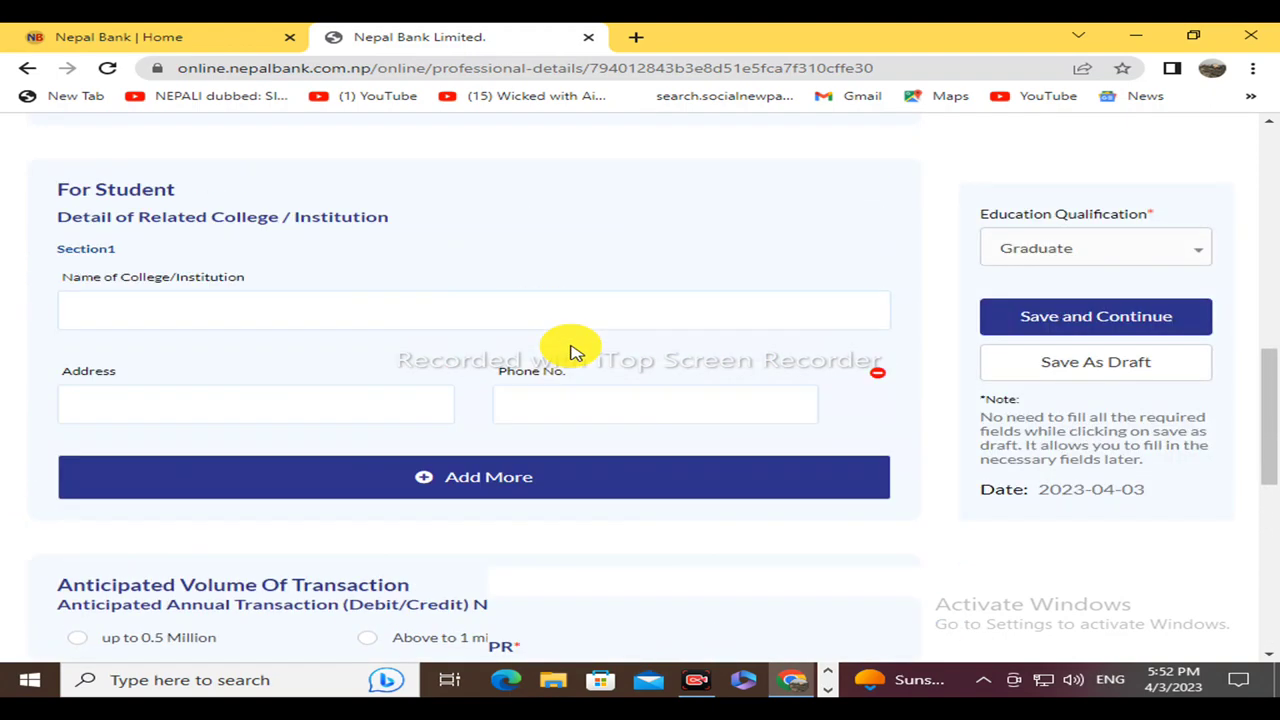
scroll(575, 362, "up", 3)
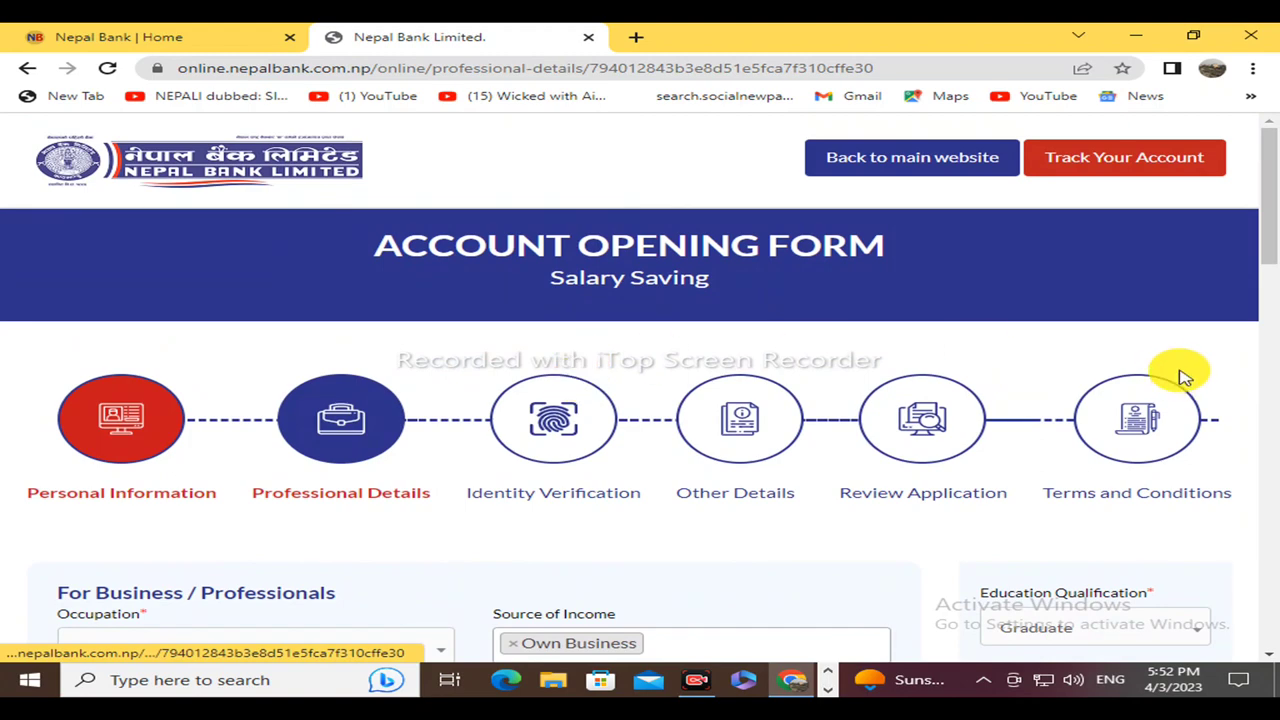
scroll(1175, 350, "down", 4)
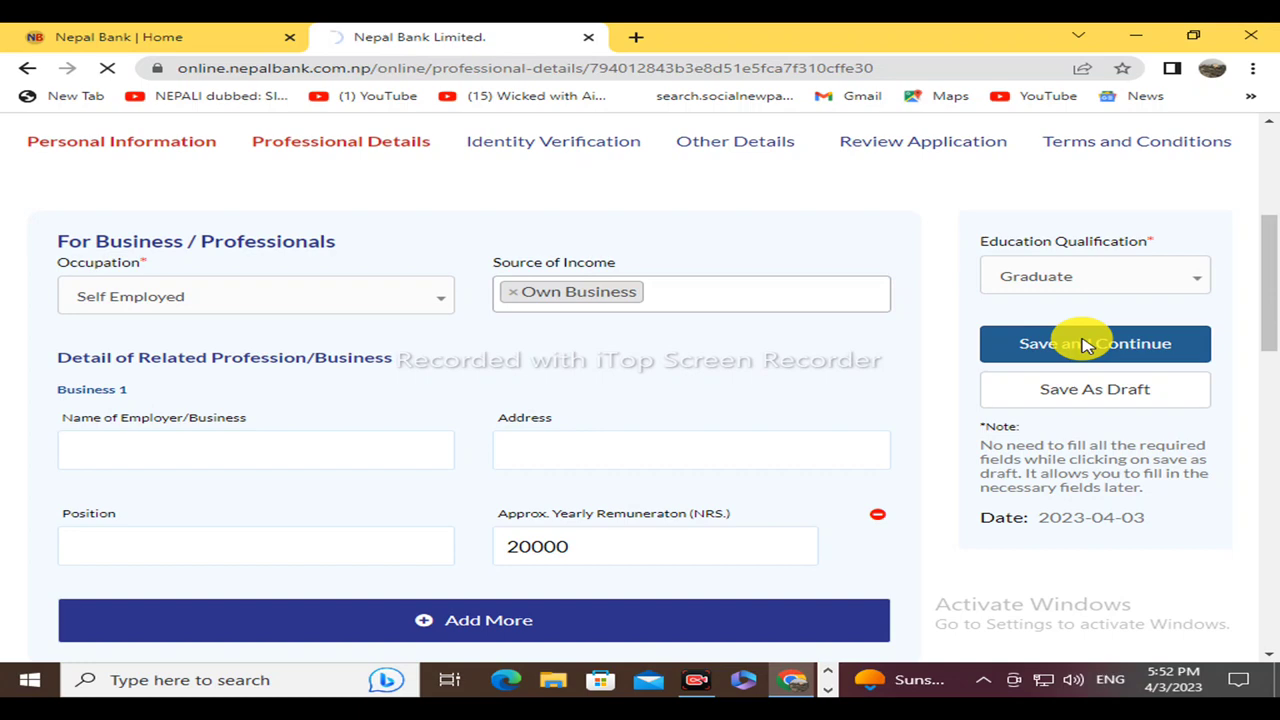
scroll(766, 337, "down", 2)
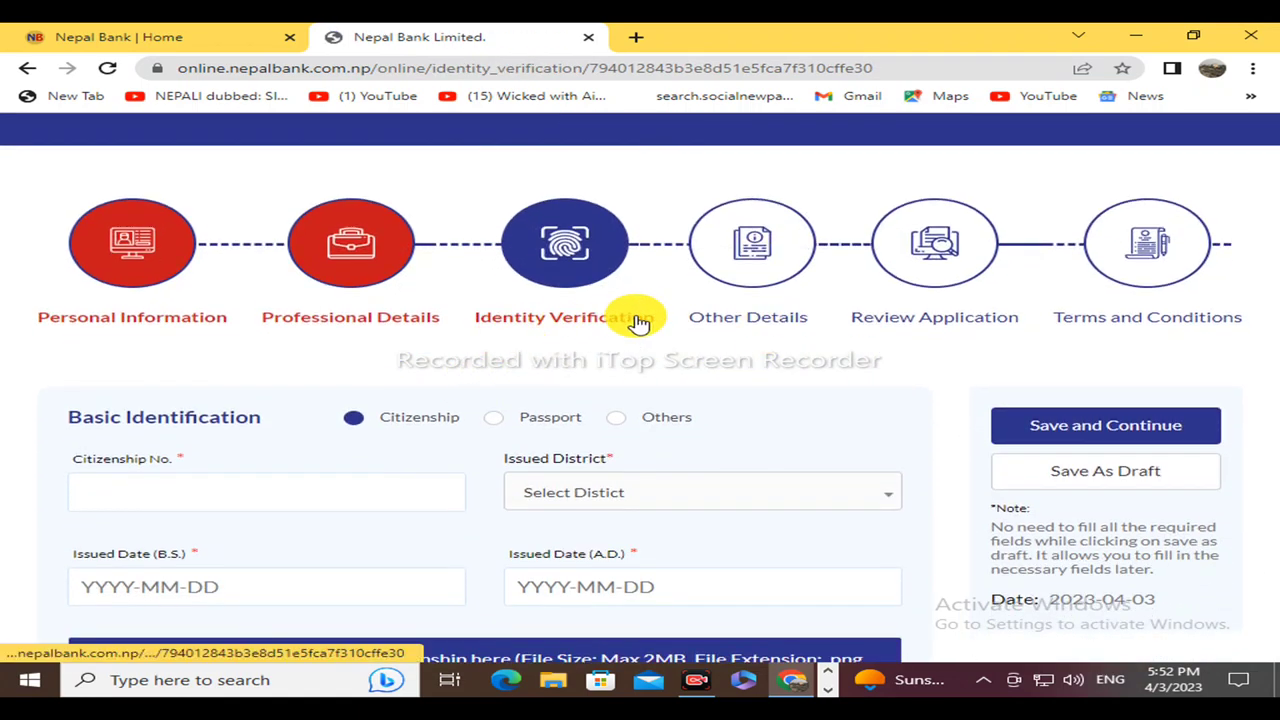
Review the Identity Verification fields, including Citizenship No., before moving on to Other Details.
scroll(640, 325, "down", 1)
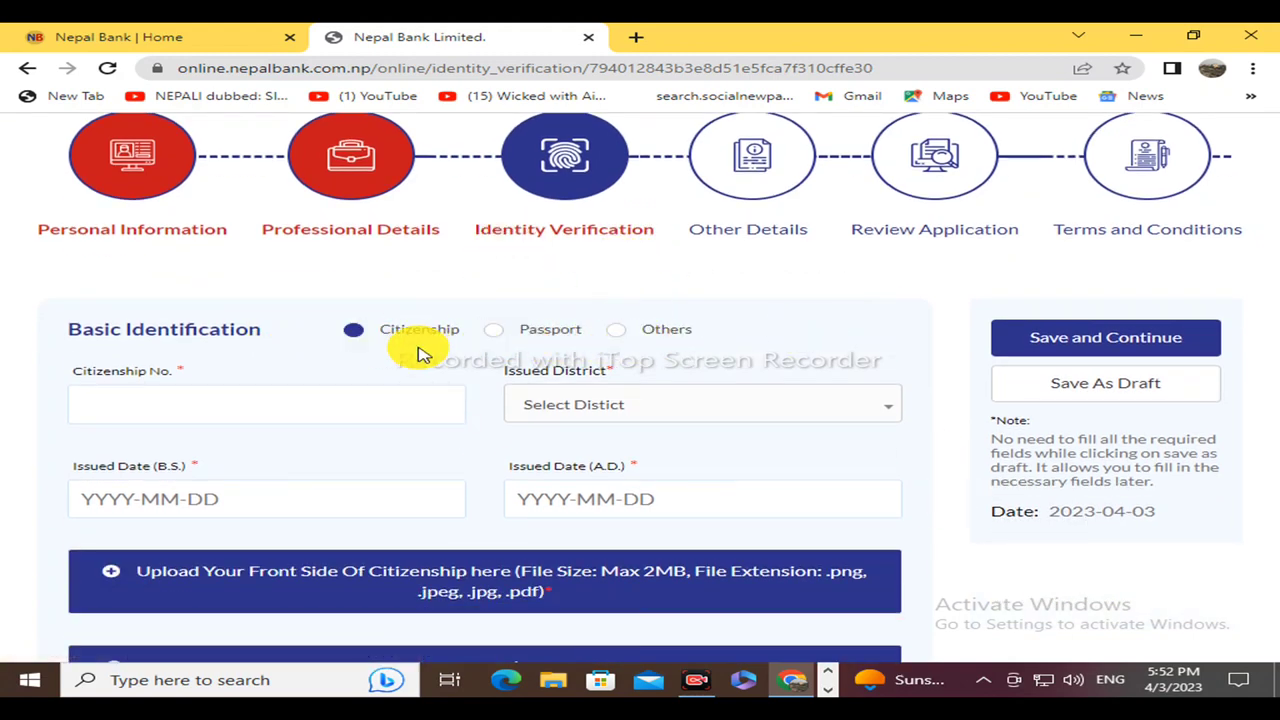
scroll(444, 298, "down", 2)
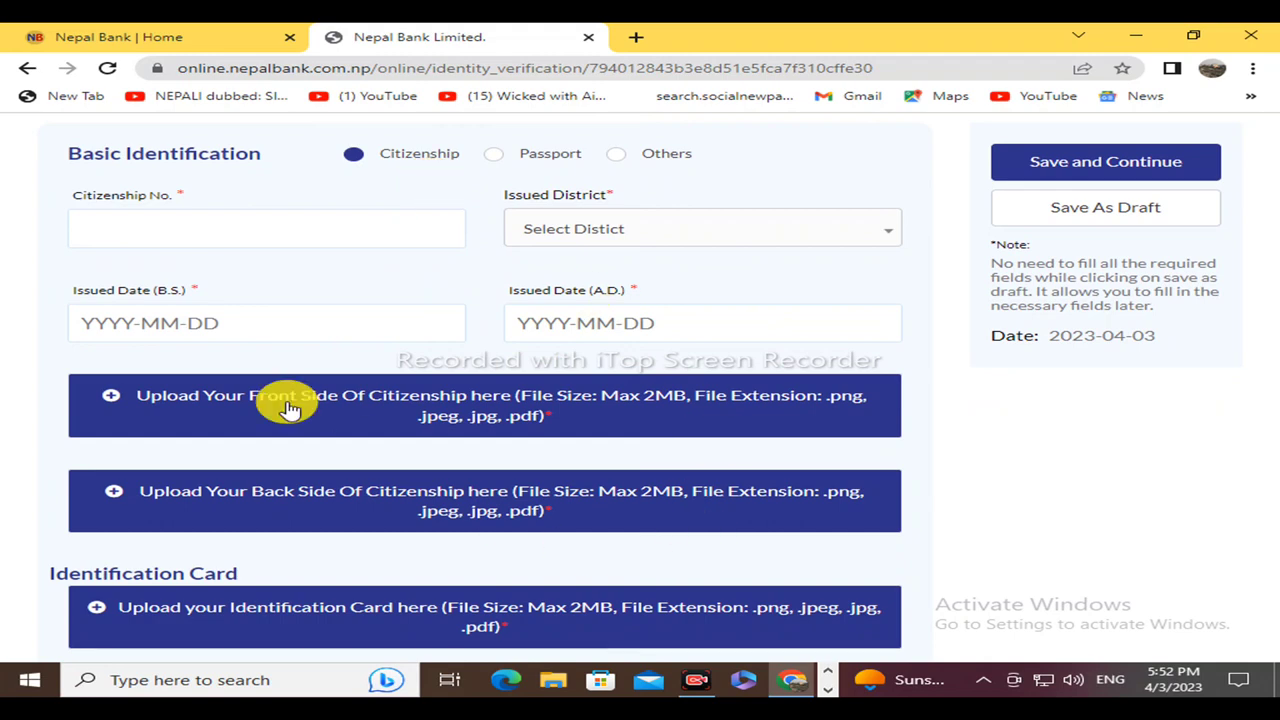
left_click(244, 231)
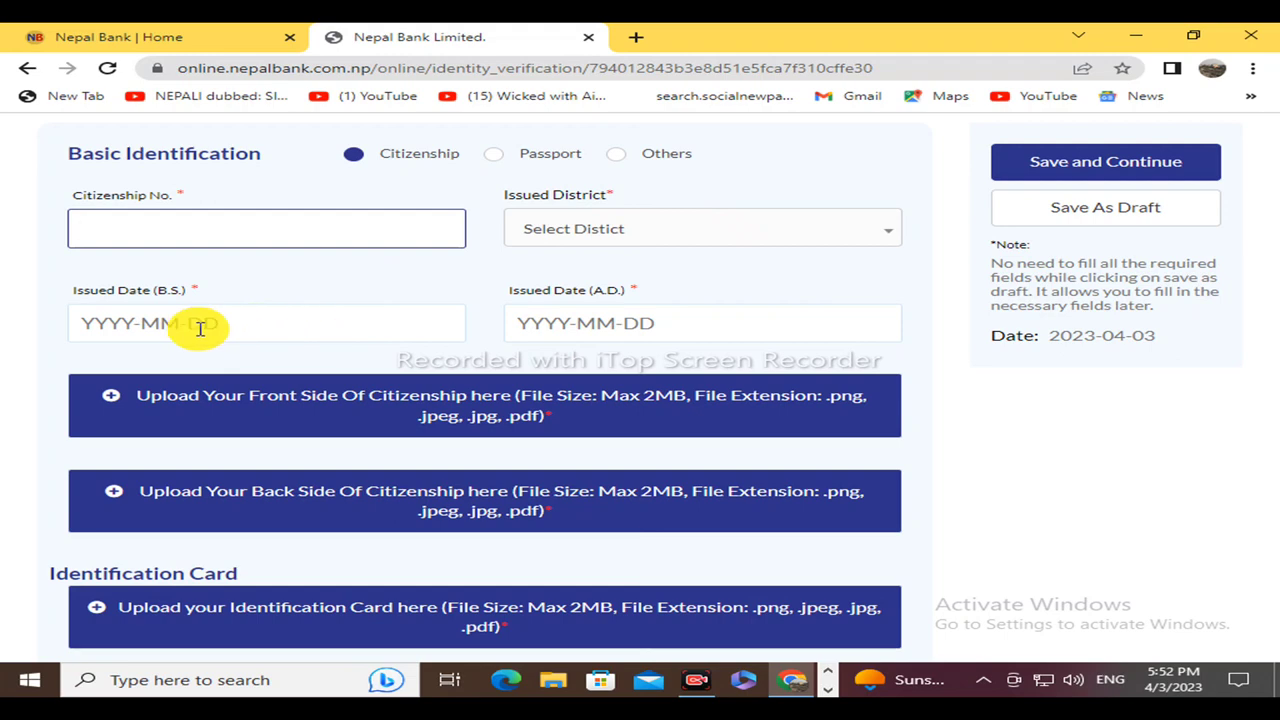
scroll(340, 326, "down", 1)
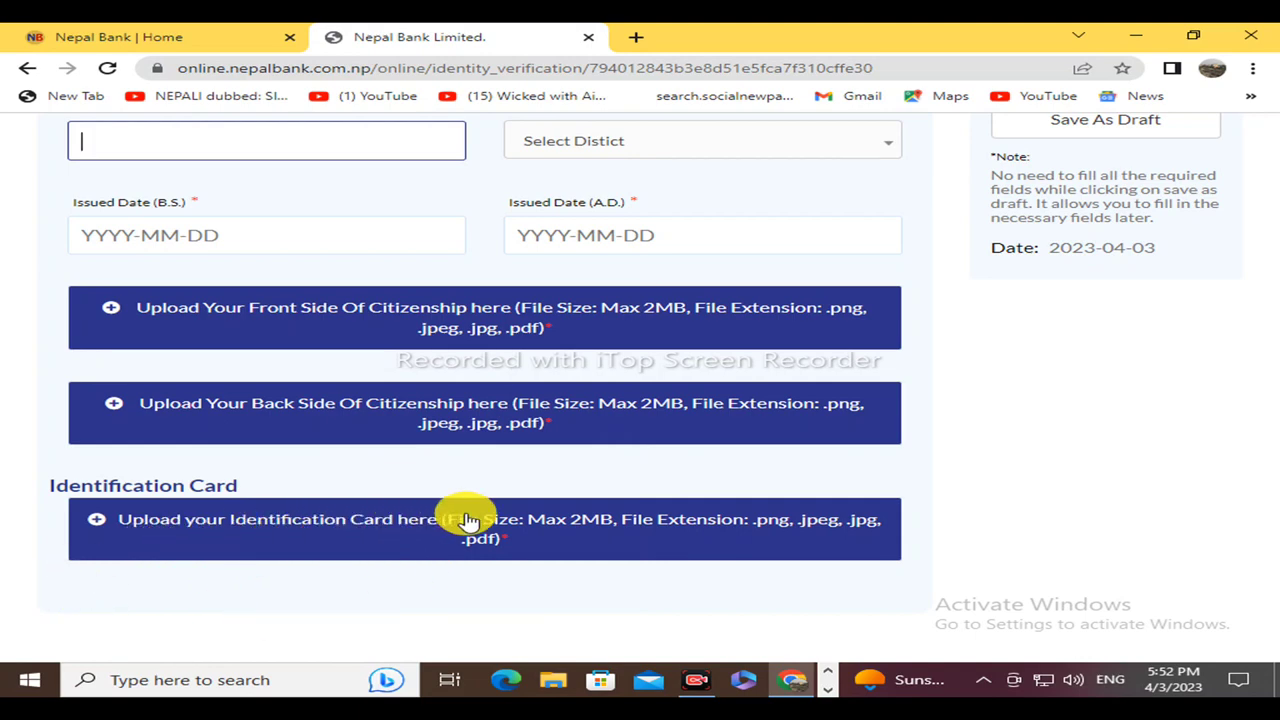
scroll(500, 525, "down", 1)
scroll(340, 445, "up", 2)
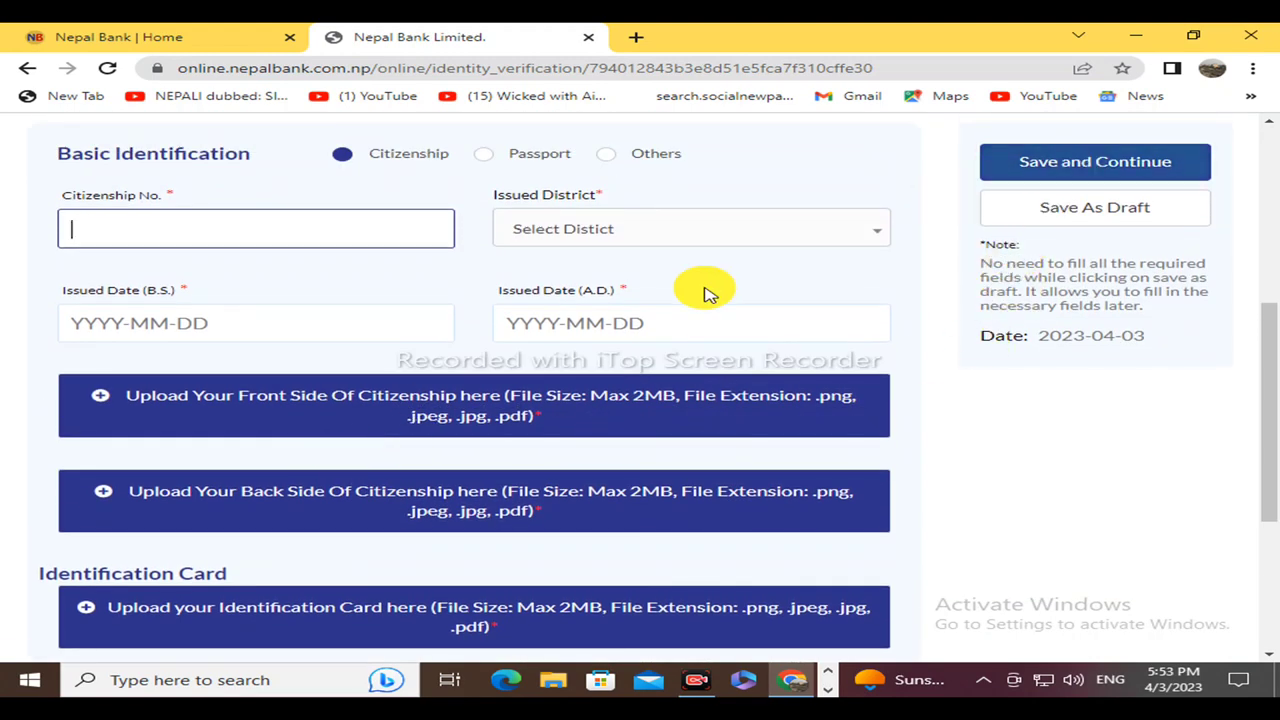
scroll(430, 414, "up", 2)
scroll(432, 414, "up", 1)
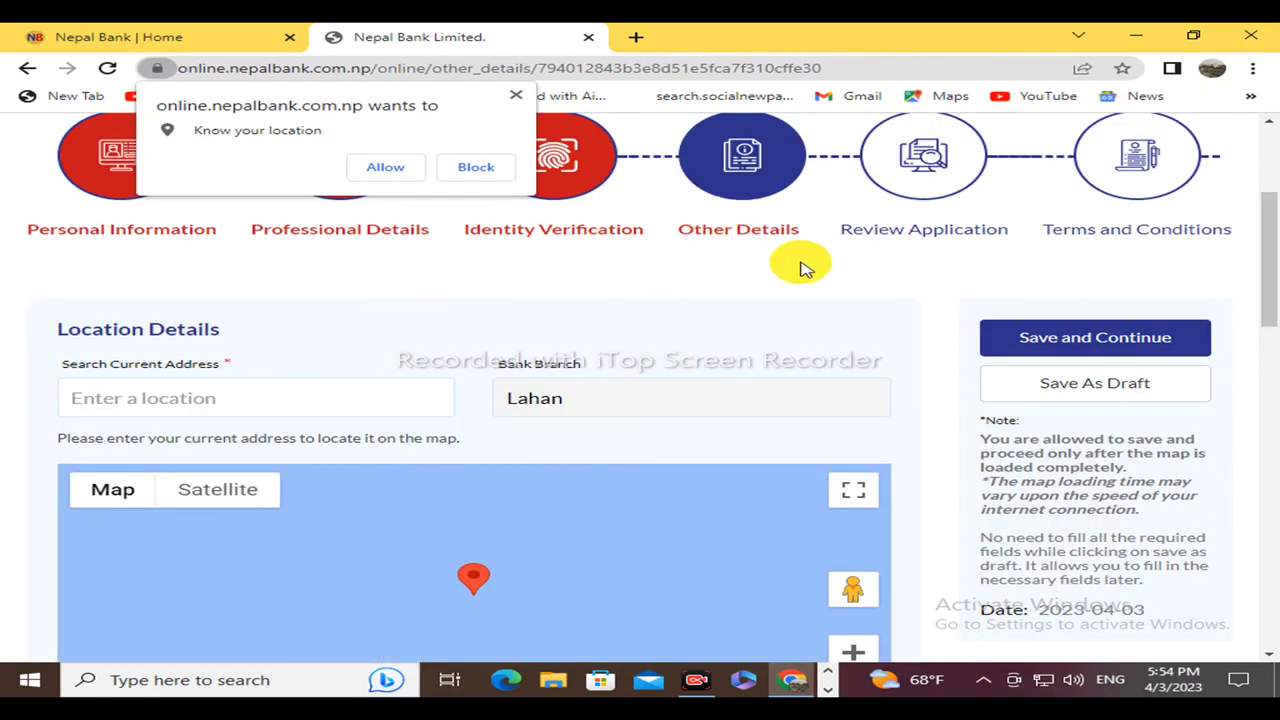
Search 'lahan' for the current address and pick Lahan, Nepal from the suggestions.
scroll(210, 325, "down", 1)
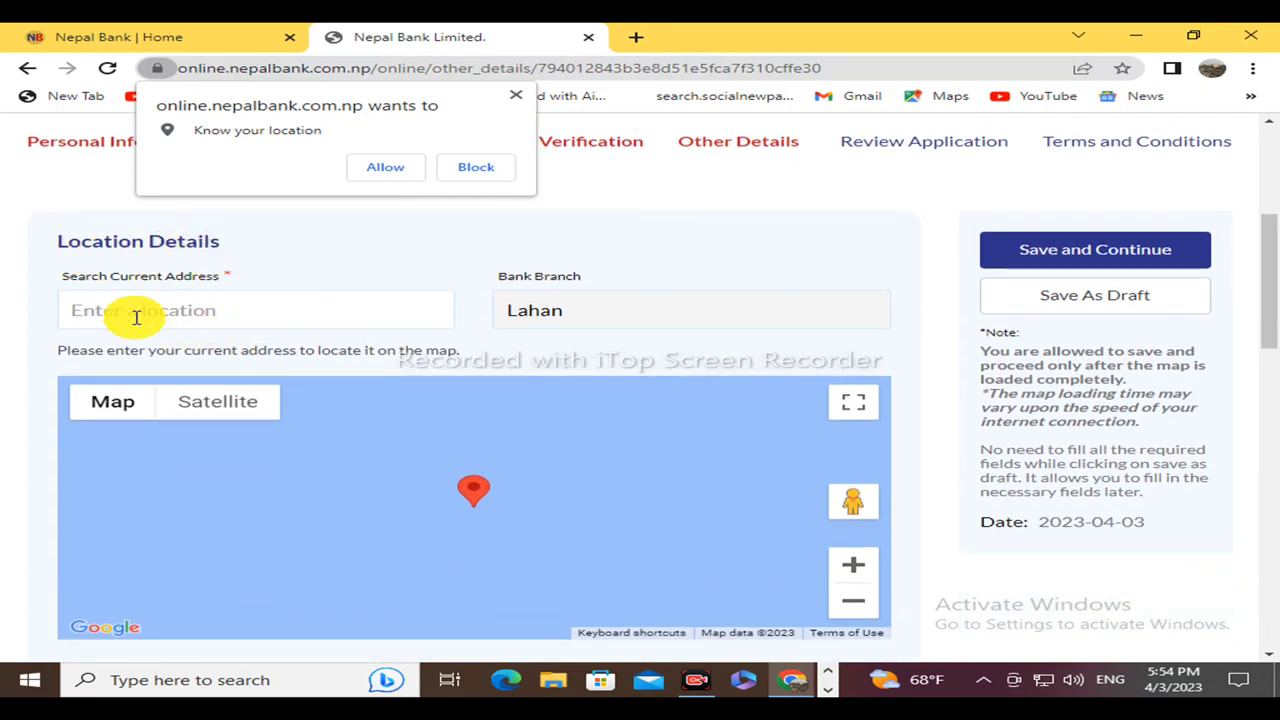
type("l")
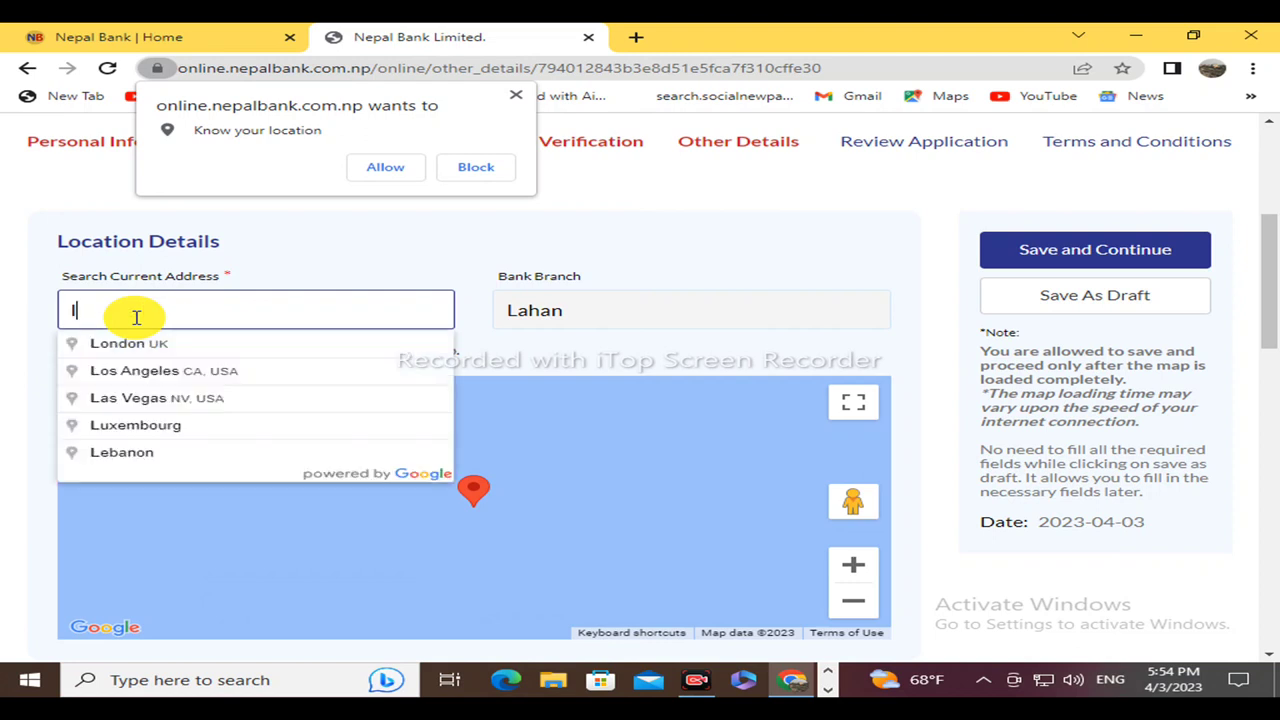
type("aha")
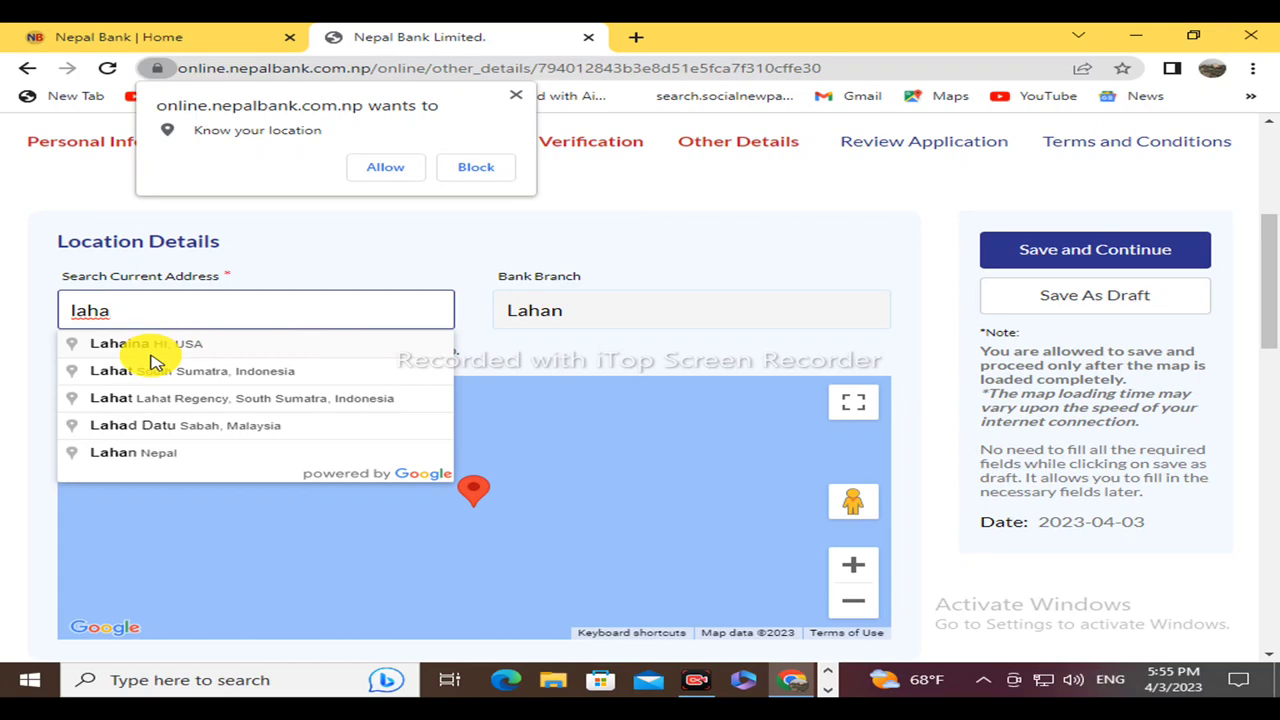
type("n")
left_click(113, 343)
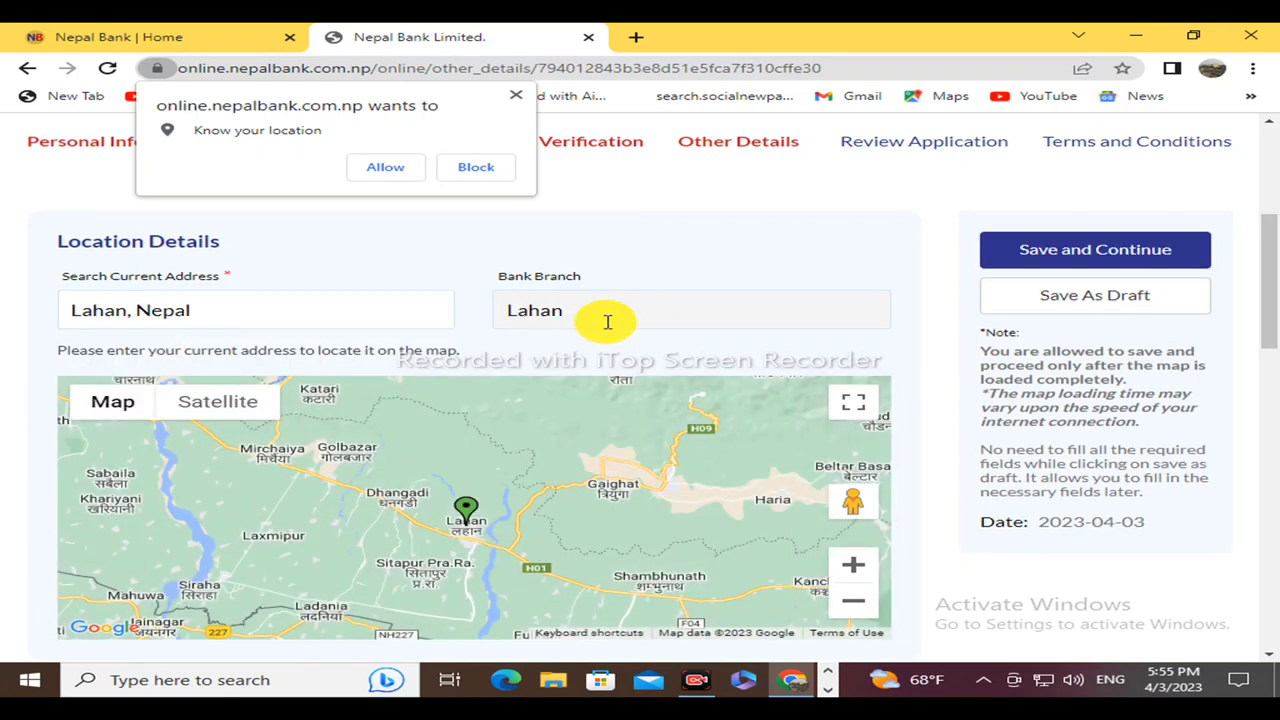
scroll(652, 320, "down", 4)
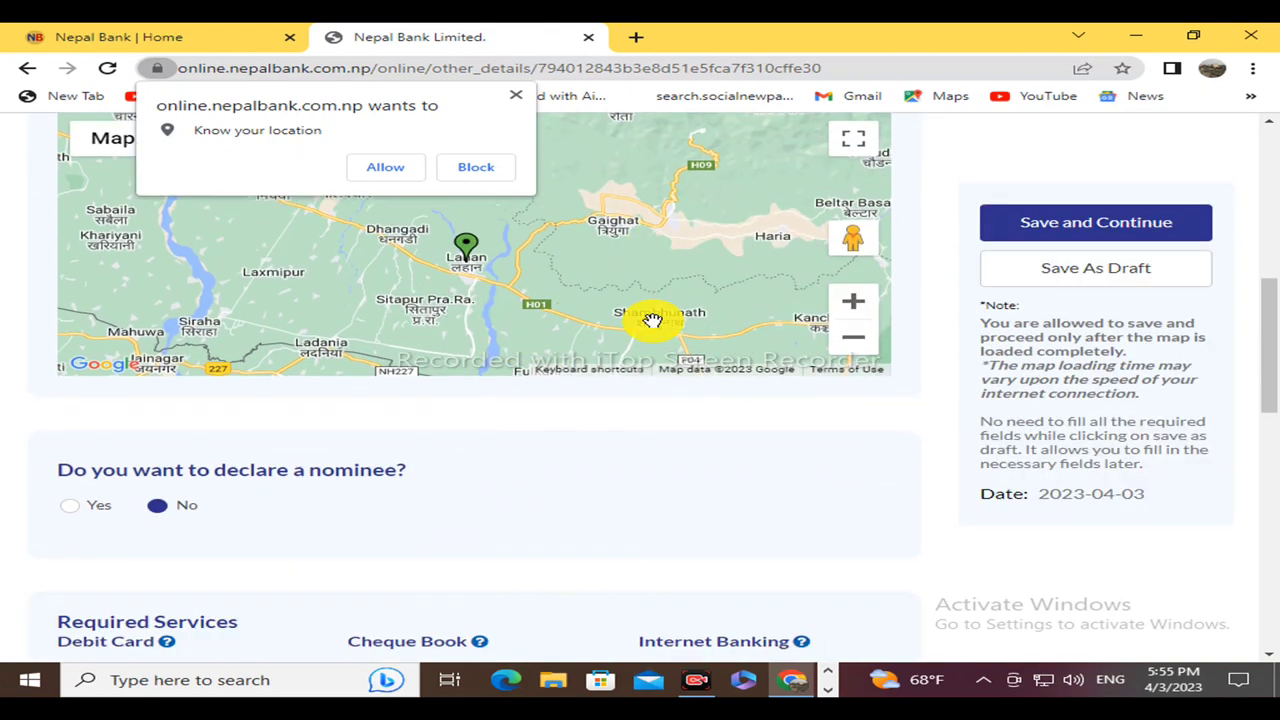
scroll(350, 385, "down", 1)
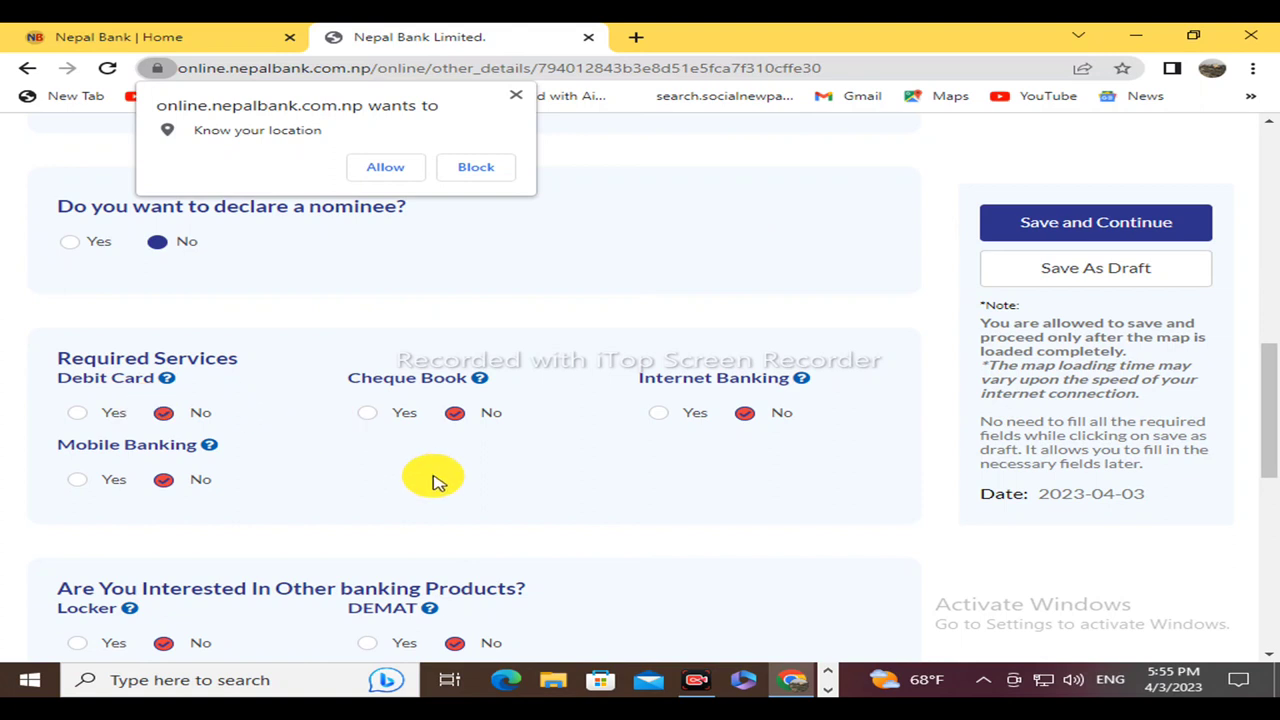
Request a cheque book and mobile banking with the account.
left_click(376, 414)
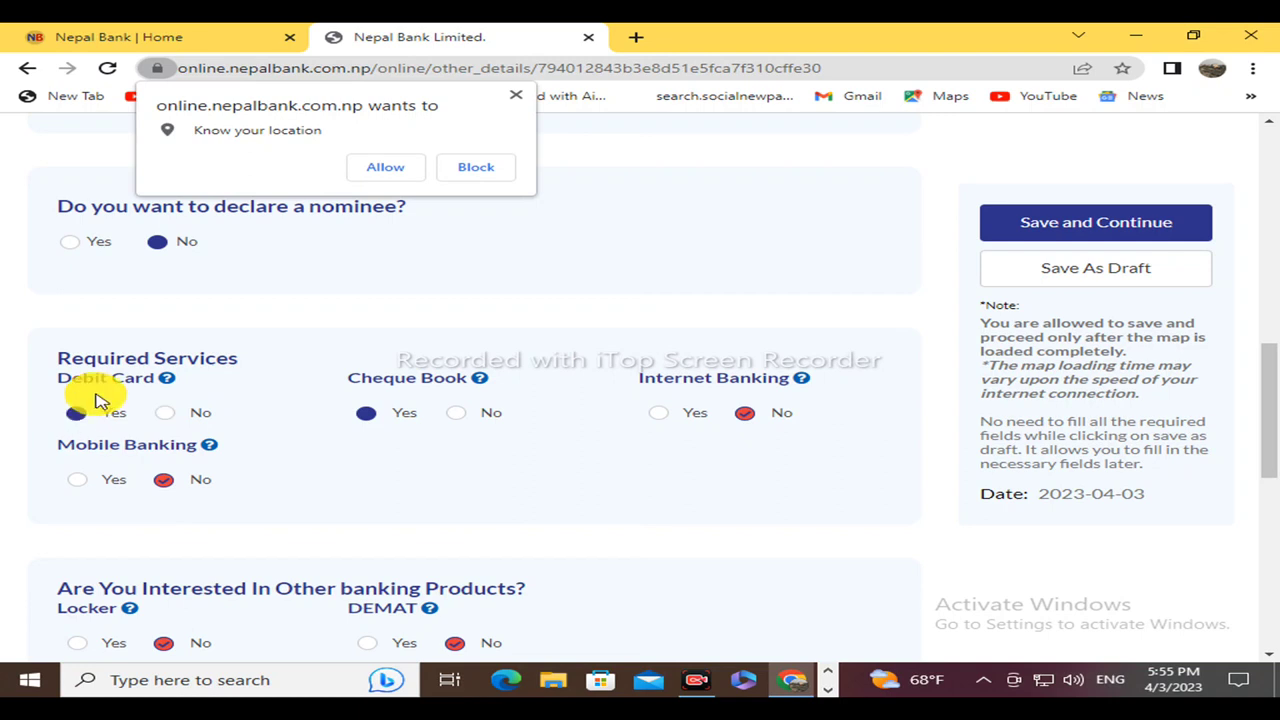
scroll(97, 400, "down", 2)
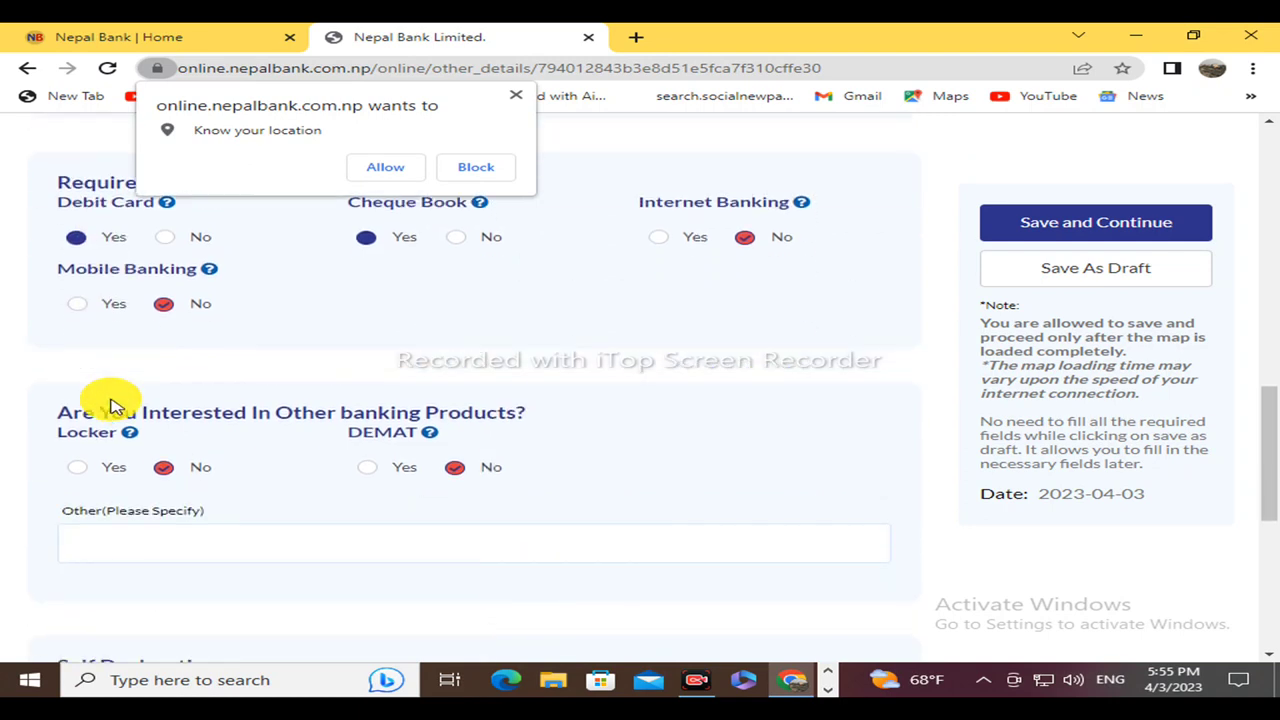
left_click(78, 304)
scroll(85, 306, "down", 1)
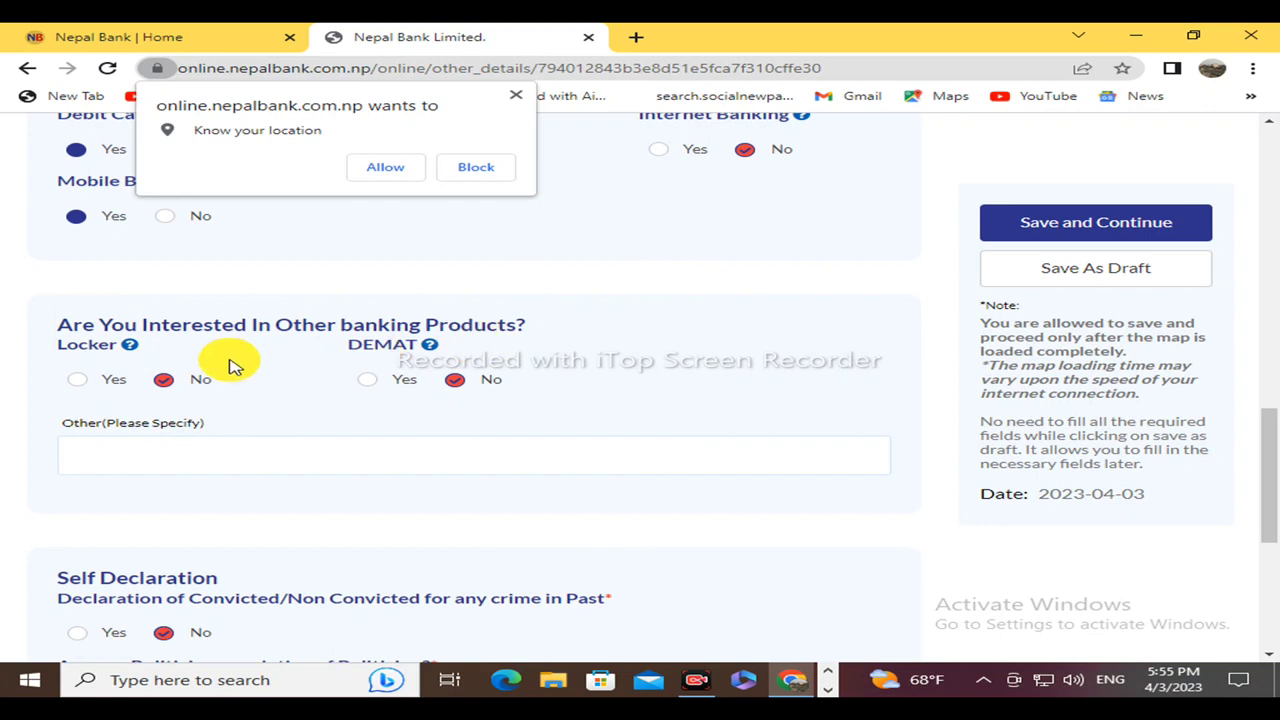
scroll(386, 386, "down", 1)
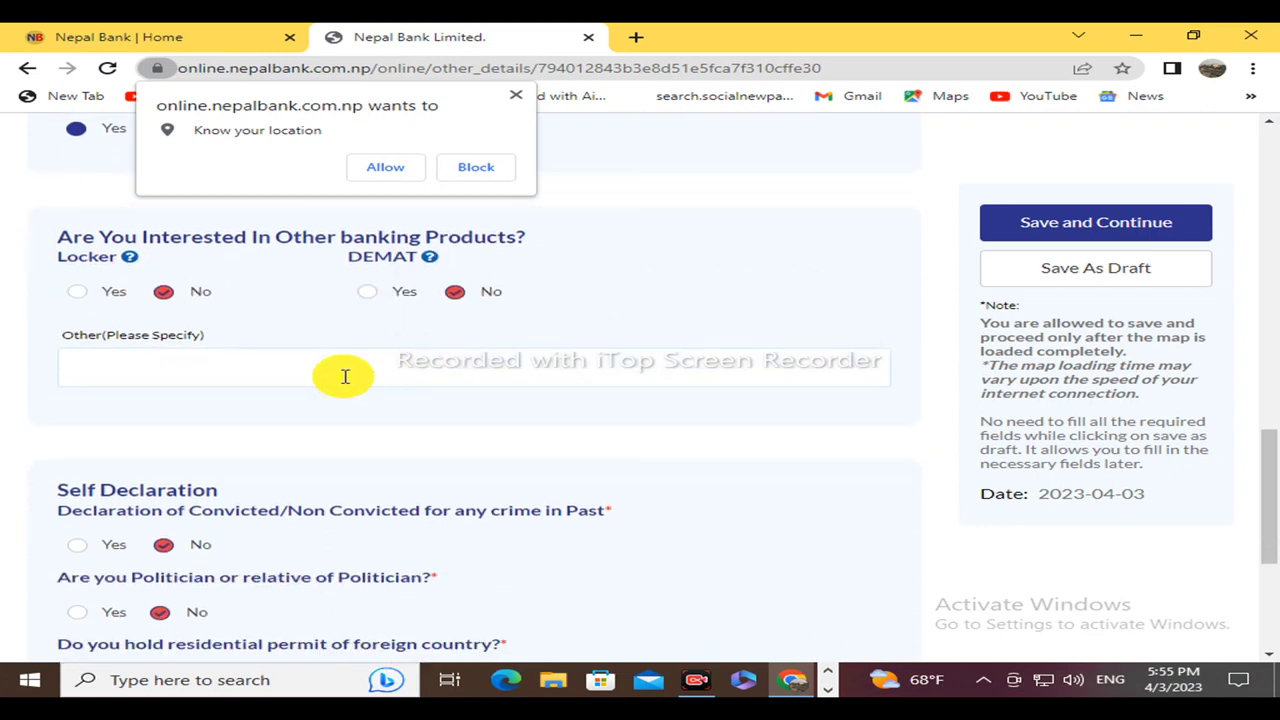
scroll(563, 340, "down", 2)
scroll(460, 357, "down", 1)
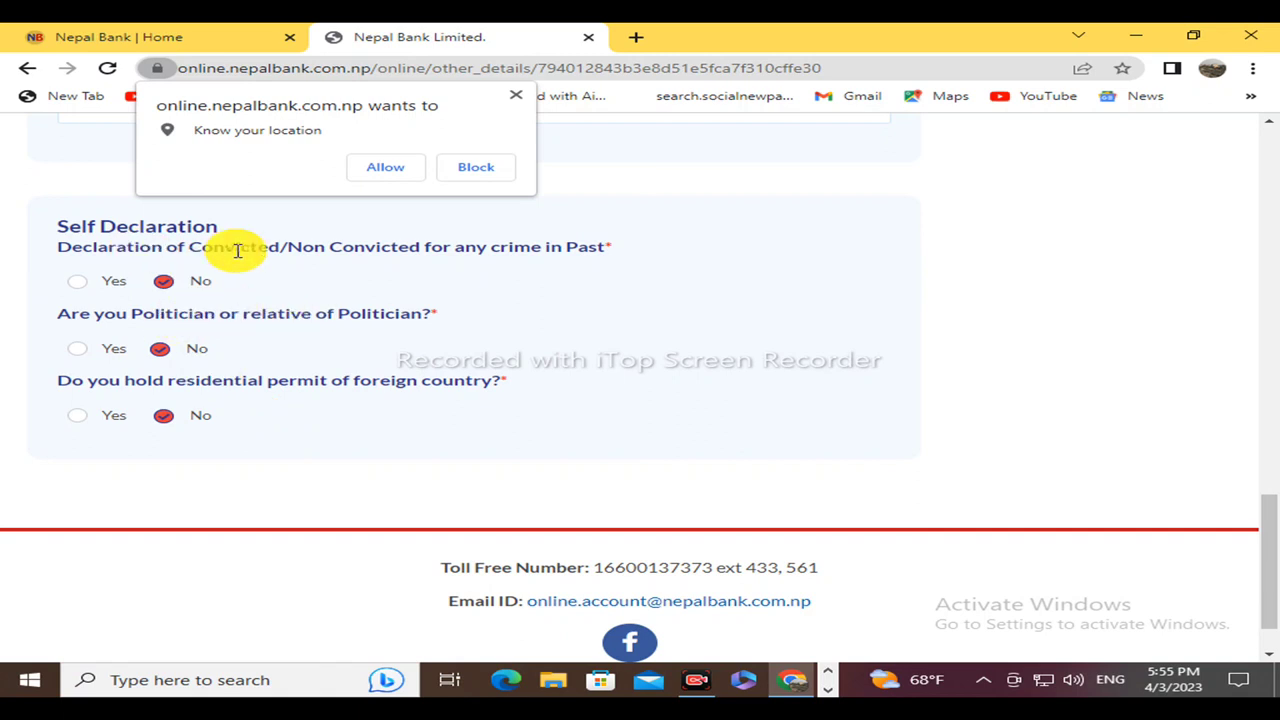
Answer No to the past-conviction self declaration and save the Other Details step.
left_click(179, 289)
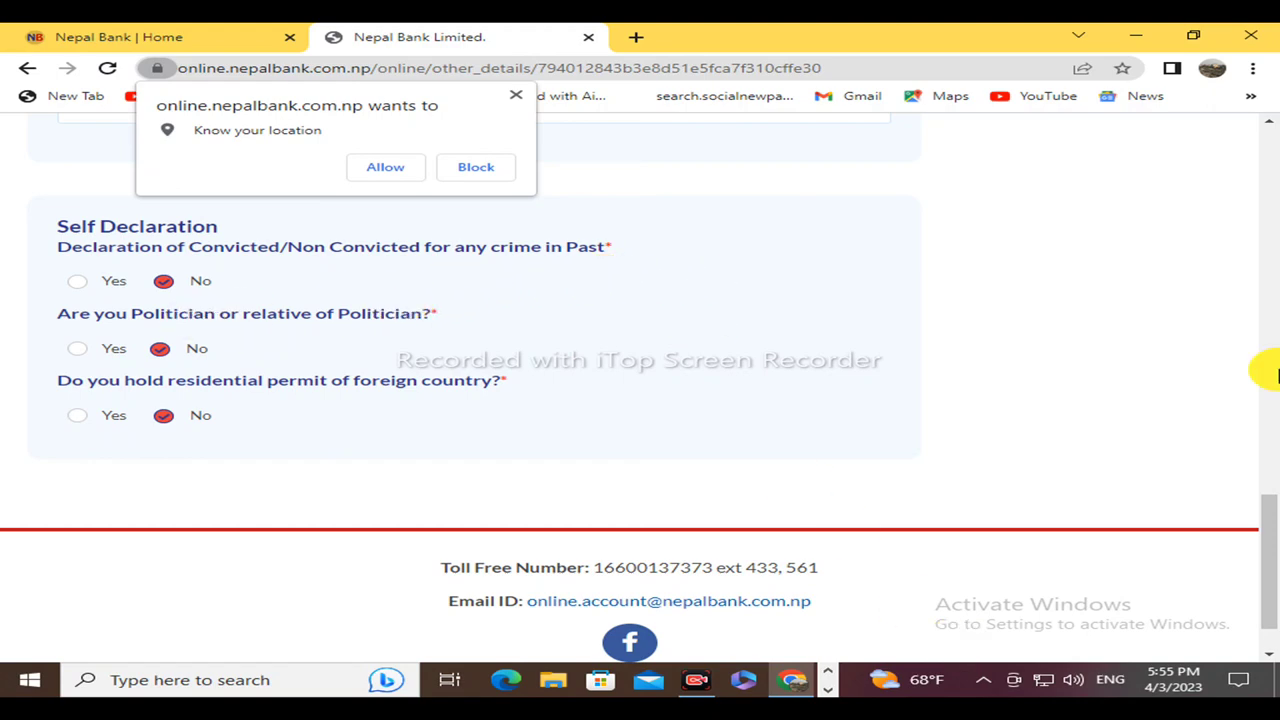
scroll(300, 320, "down", 1)
scroll(443, 282, "up", 4)
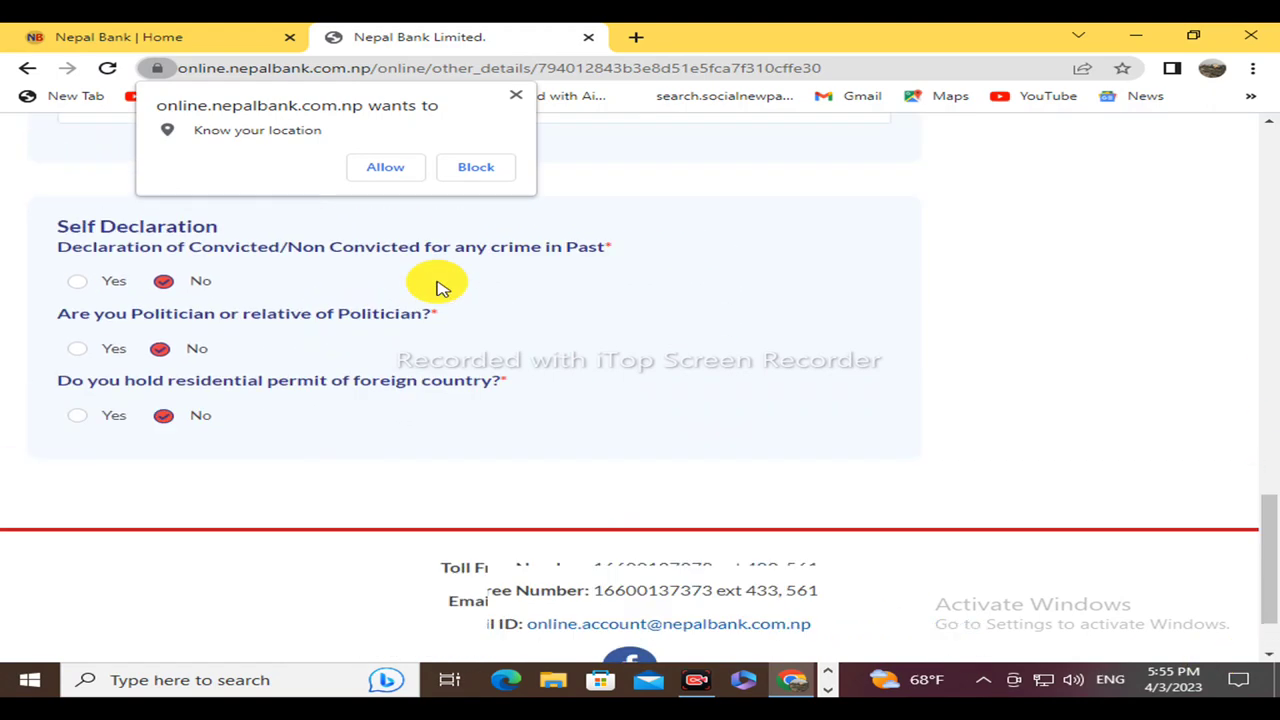
scroll(640, 385, "up", 10)
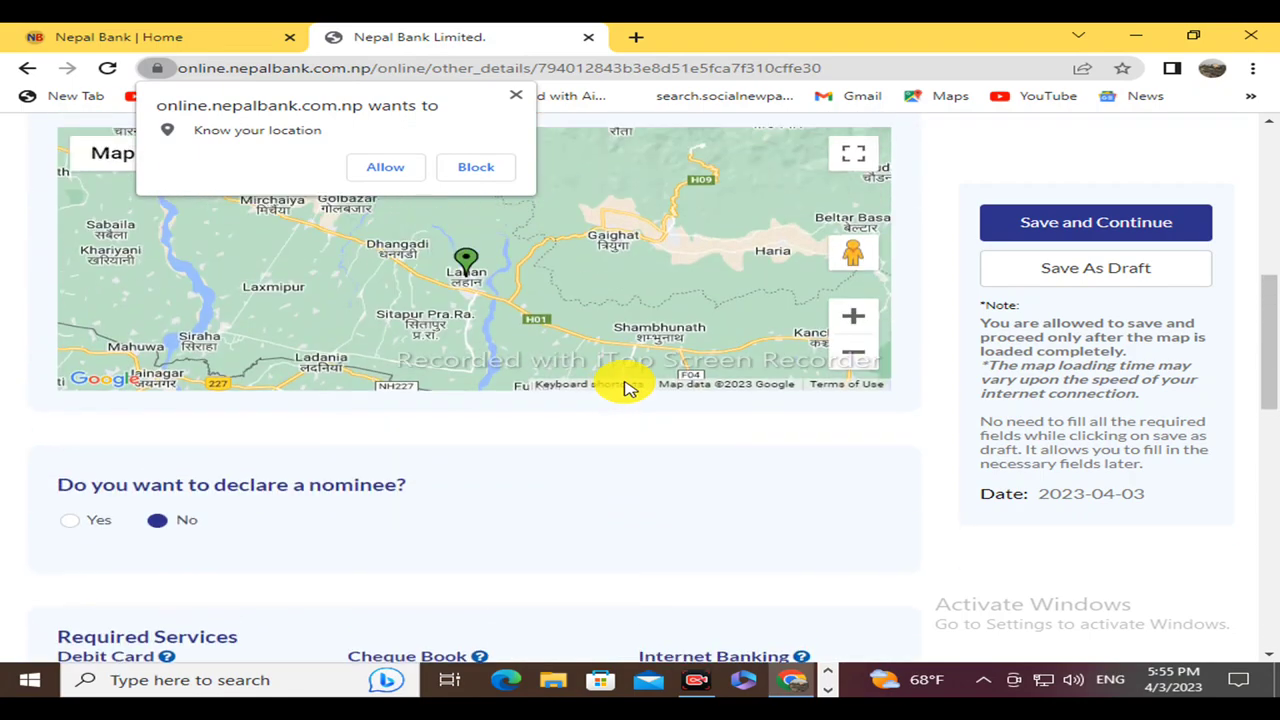
scroll(1003, 440, "down", 1)
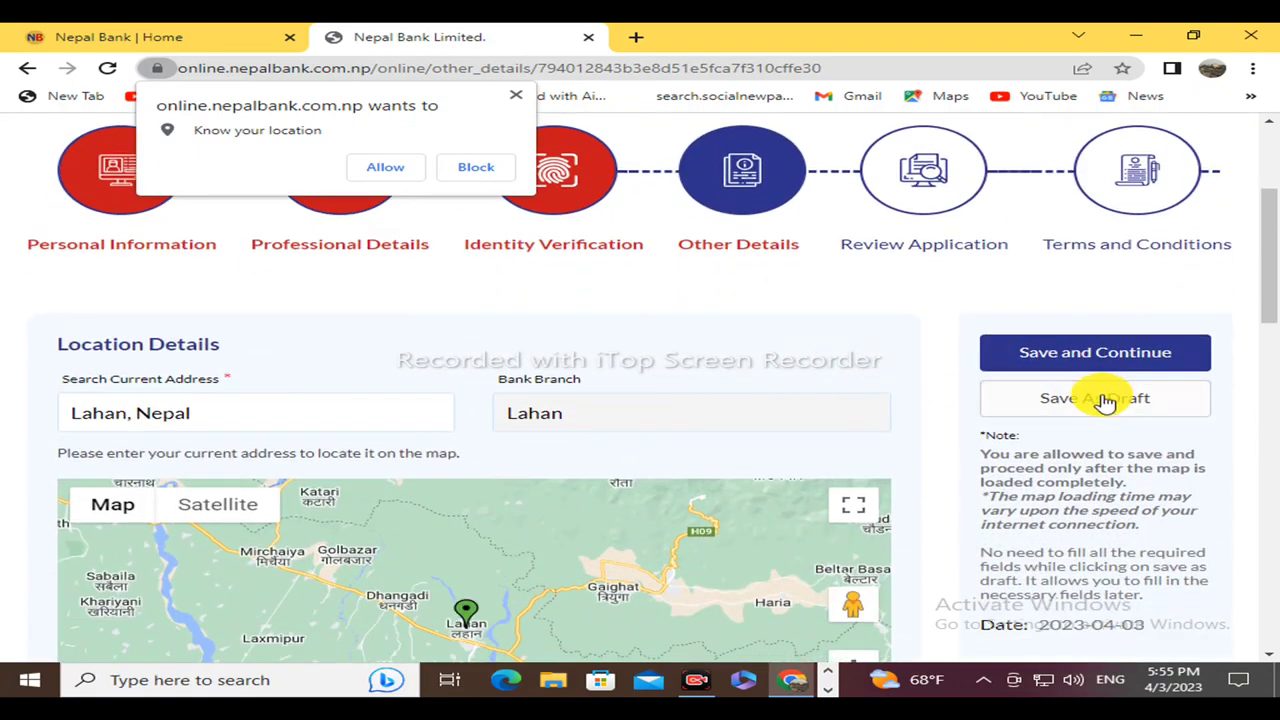
left_click(1043, 349)
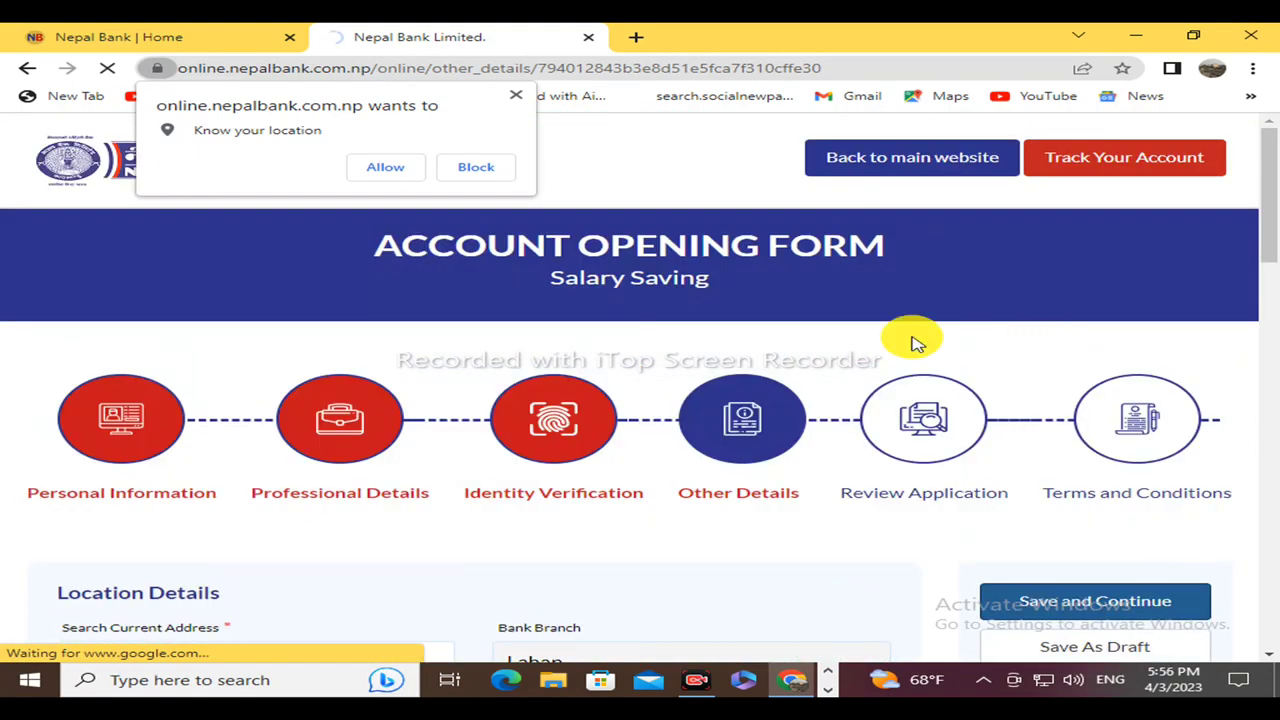
Save the details to open the Review Application step.
scroll(915, 342, "down", 1)
scroll(912, 340, "down", 1)
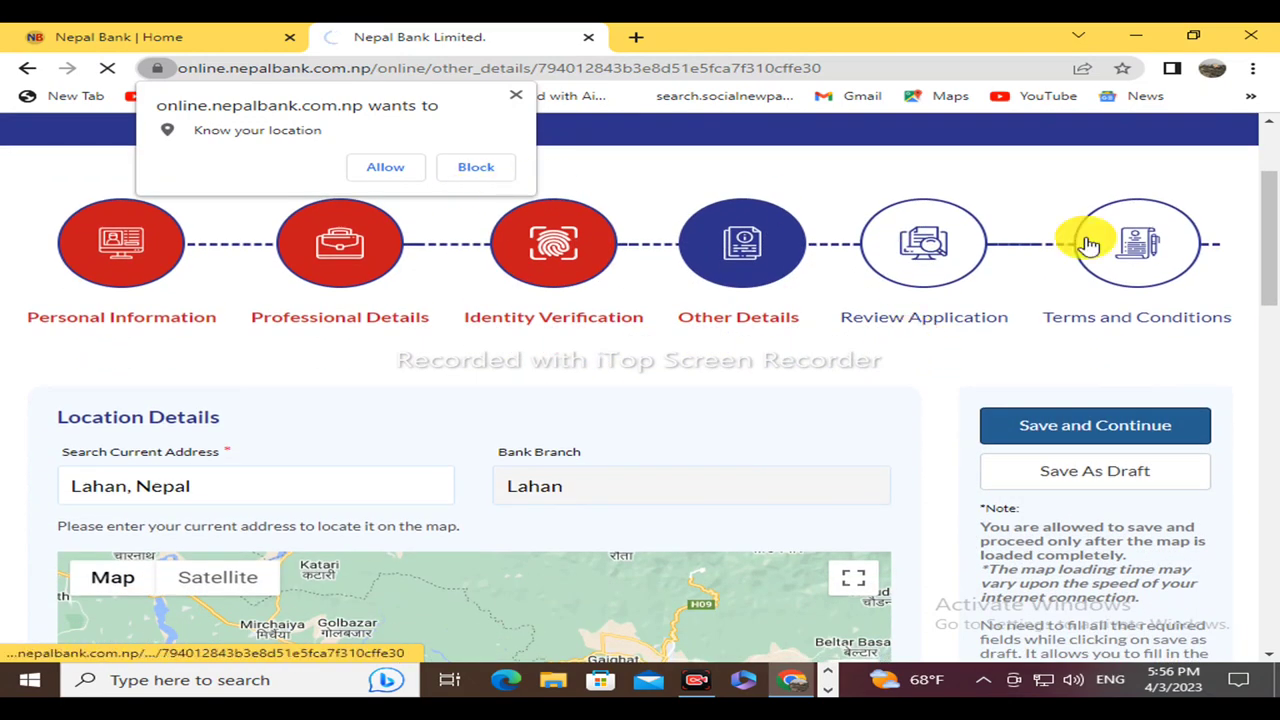
left_click(1070, 430)
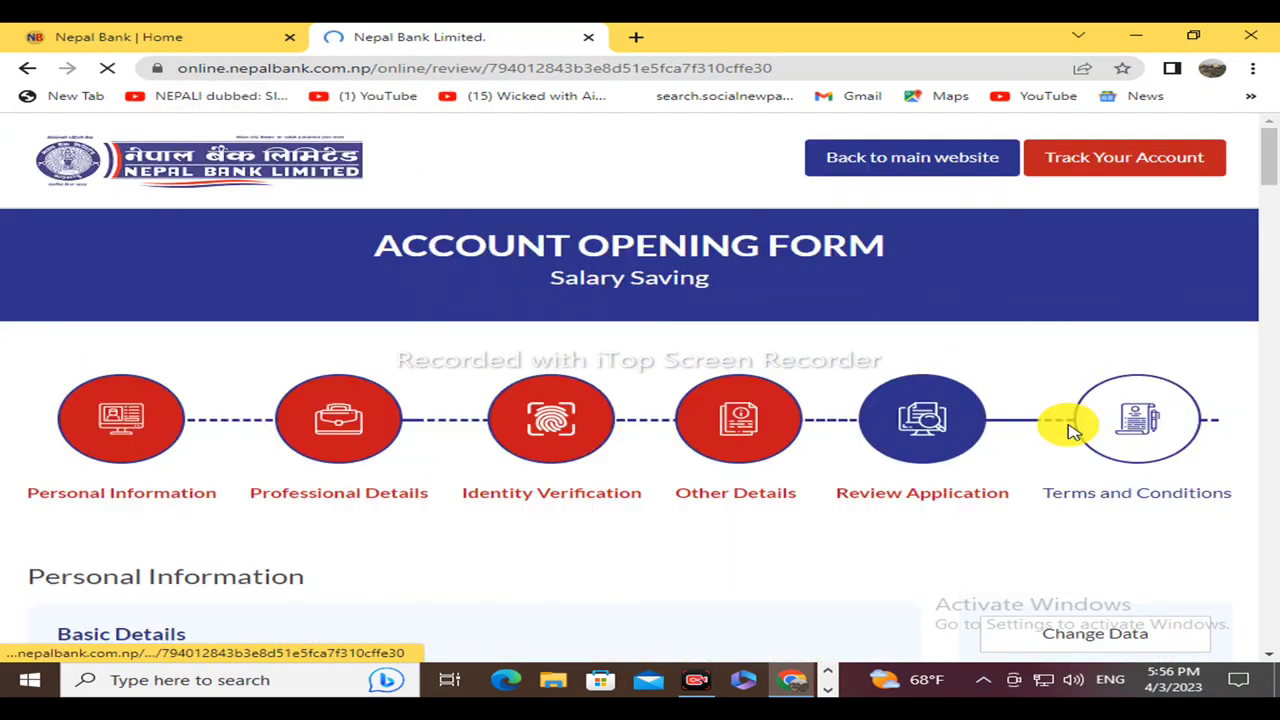
Check the listed personal information and proceed to the terms step.
scroll(890, 350, "down", 2)
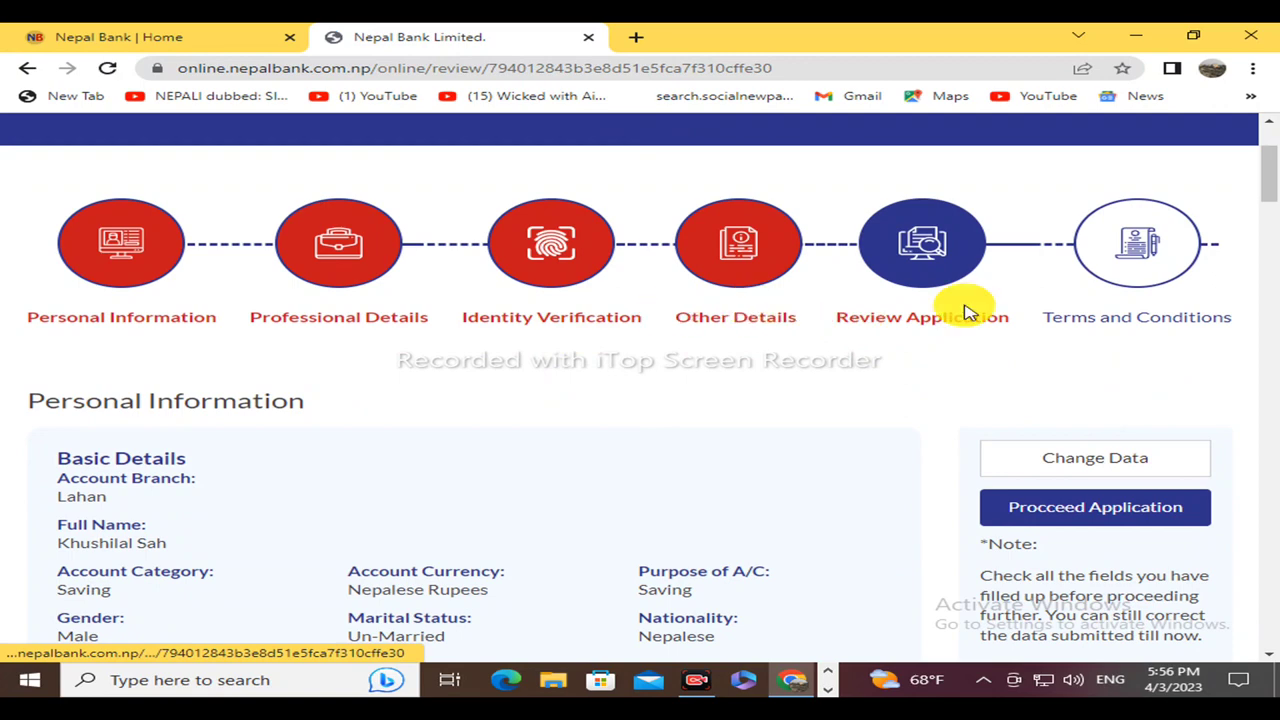
scroll(925, 298, "down", 1)
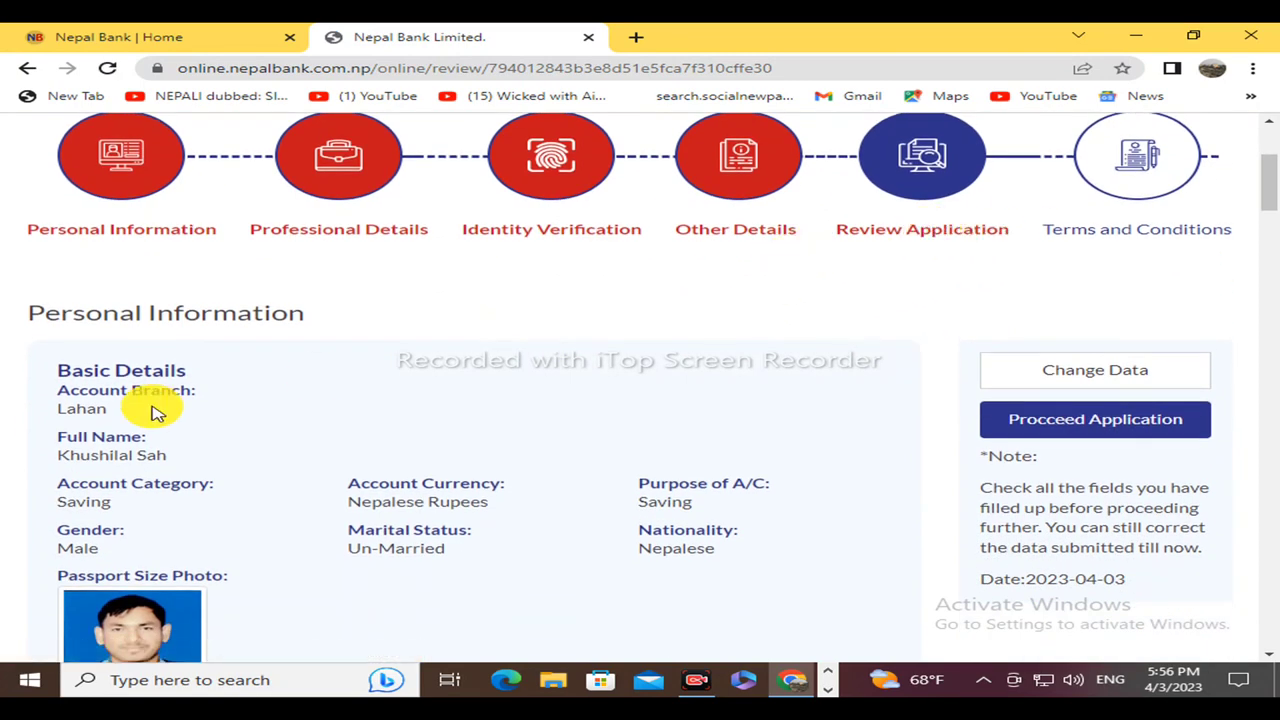
scroll(360, 383, "up", 1)
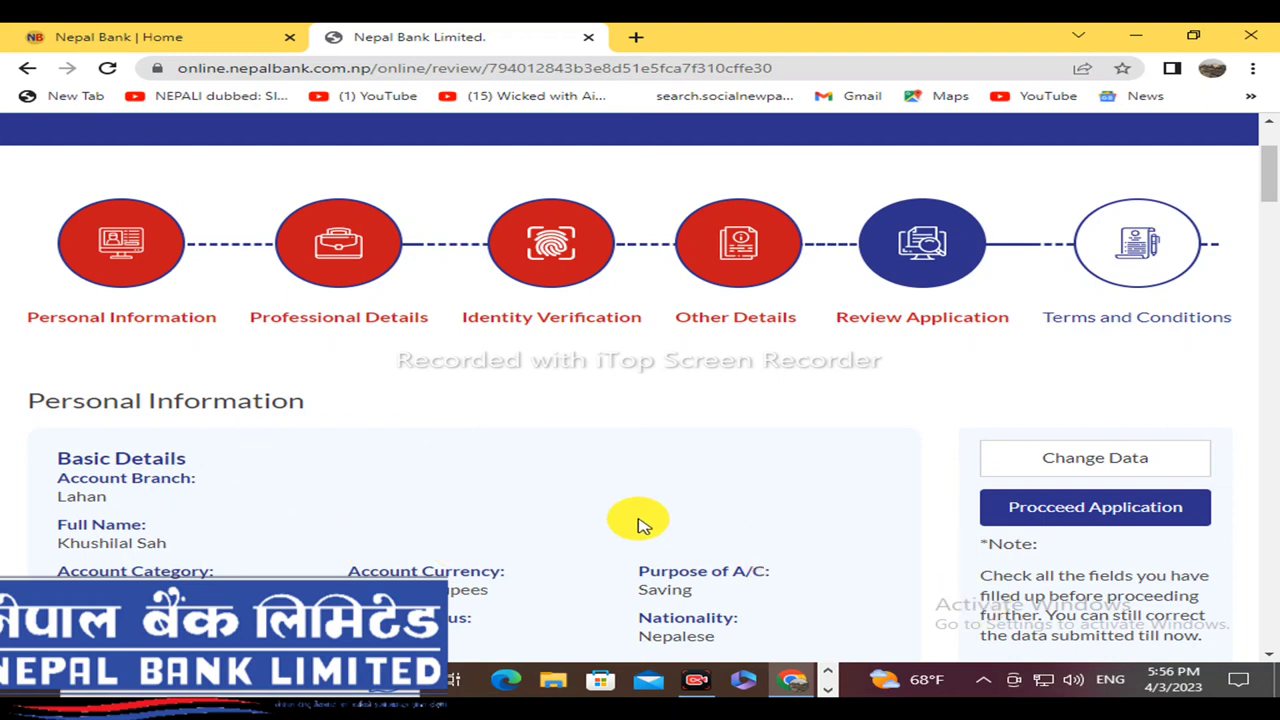
scroll(953, 649, "up", 1)
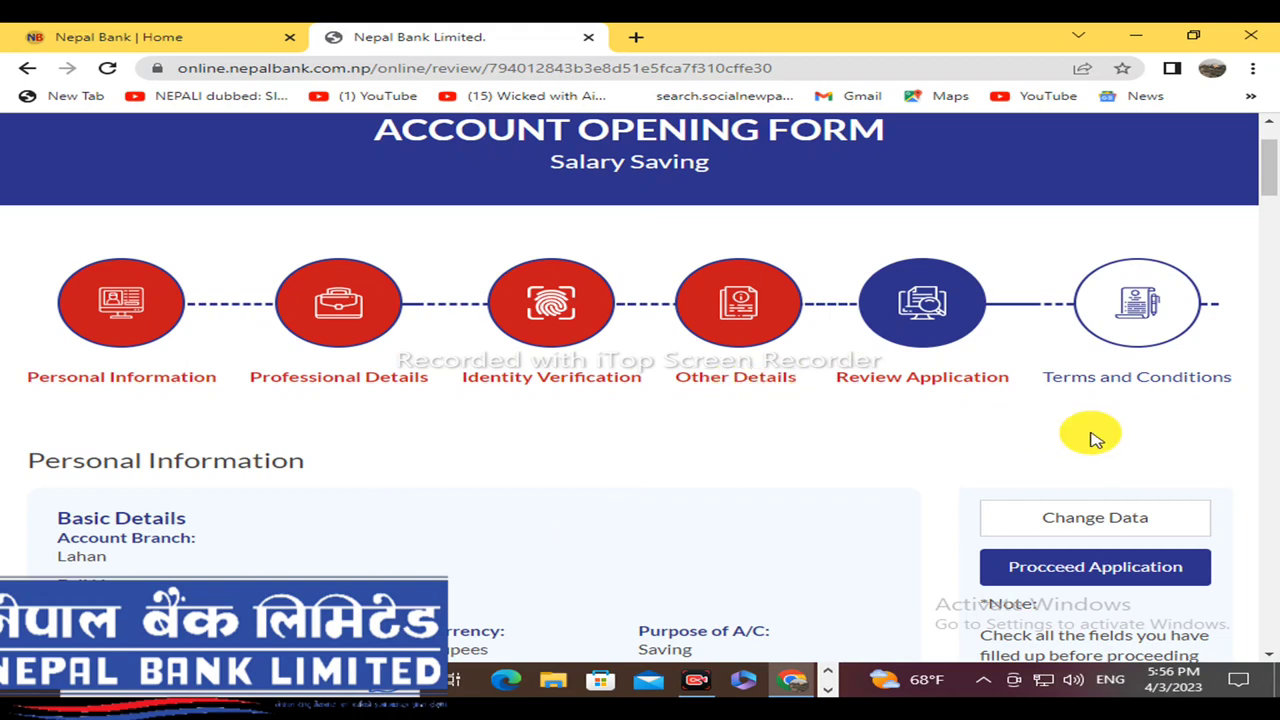
scroll(1100, 428, "down", 1)
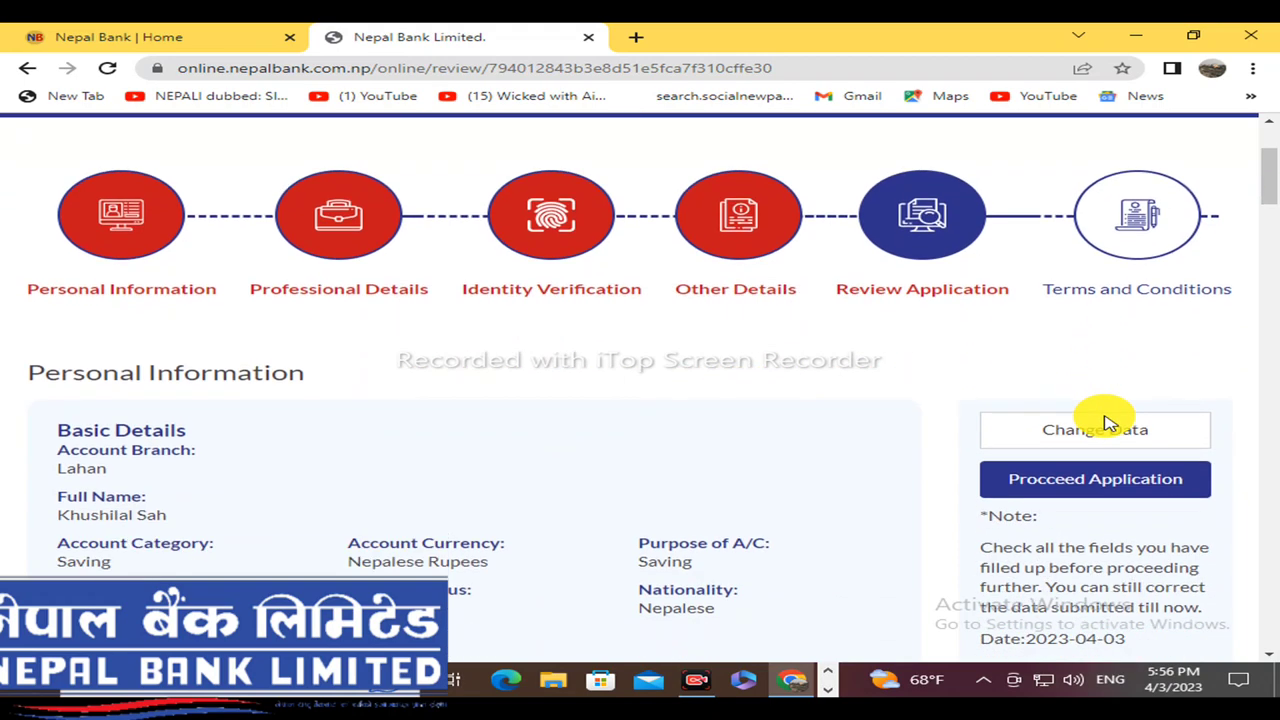
left_click(1088, 484)
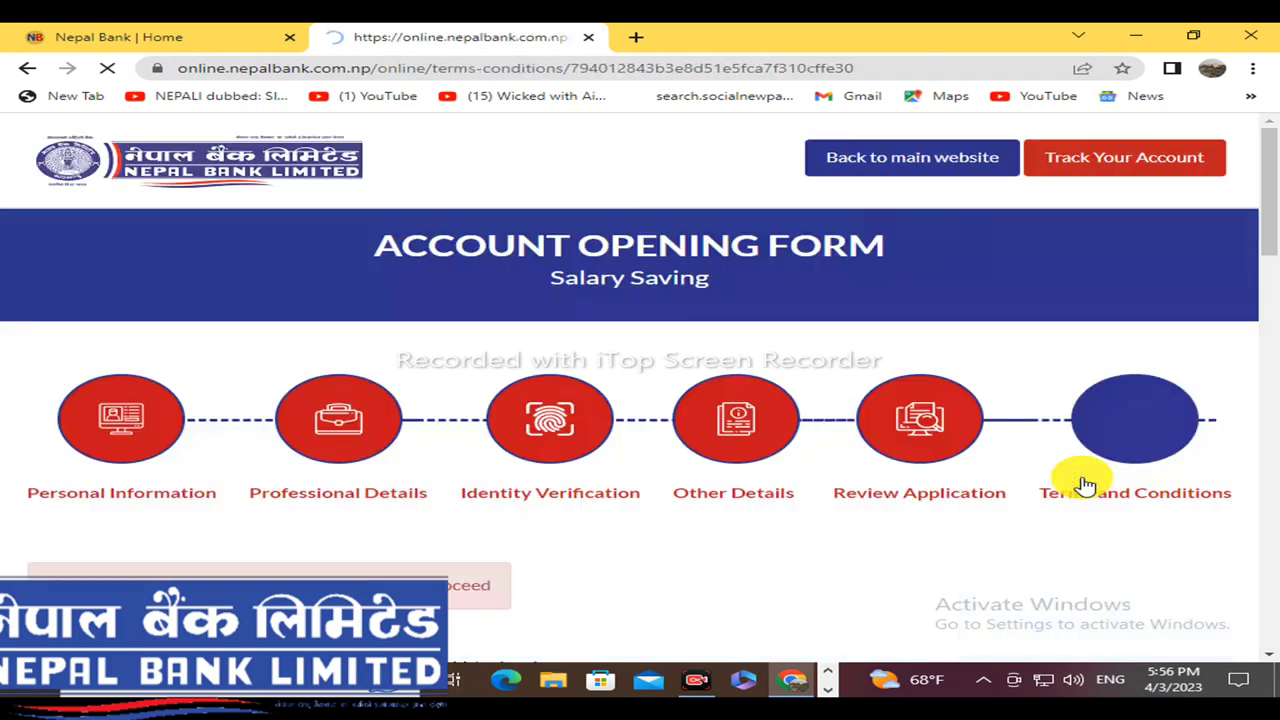
Read through the 24 terms and tick 'I/We Agree with the terms & Conditions'.
scroll(840, 300, "down", 2)
scroll(850, 307, "down", 3)
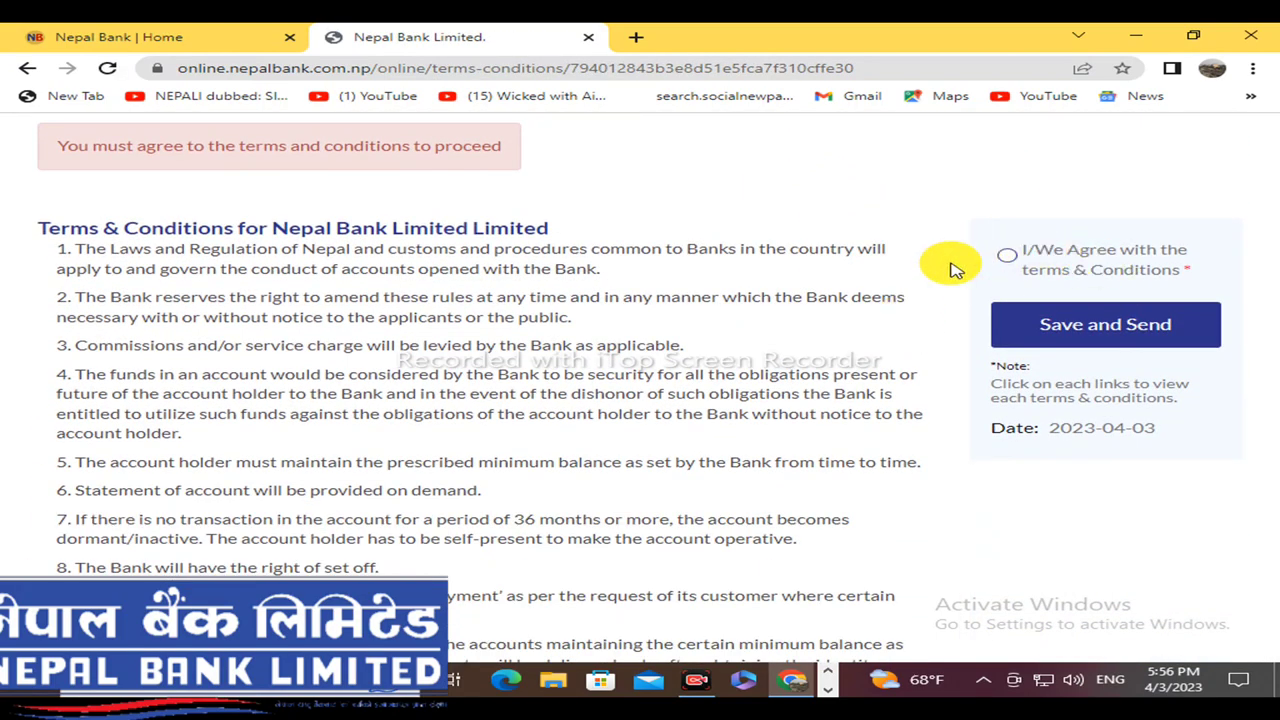
scroll(694, 309, "down", 10)
scroll(700, 323, "down", 2)
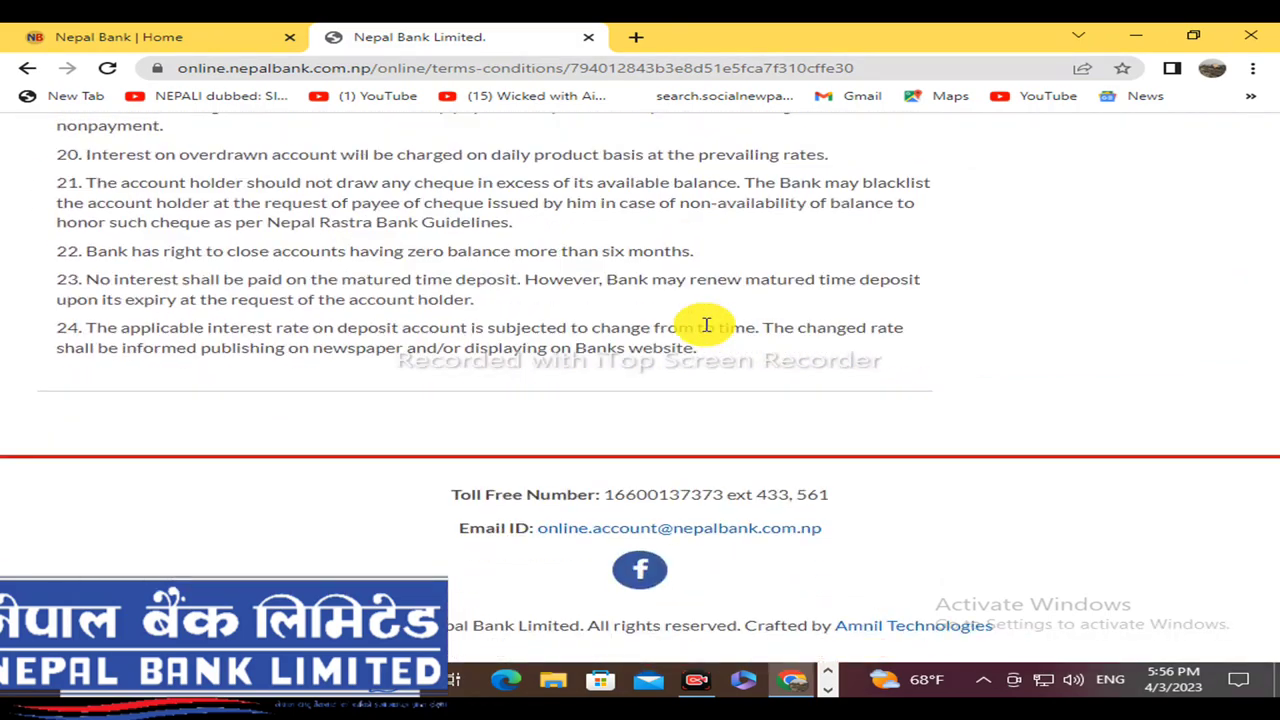
scroll(849, 326, "up", 10)
scroll(1035, 308, "up", 5)
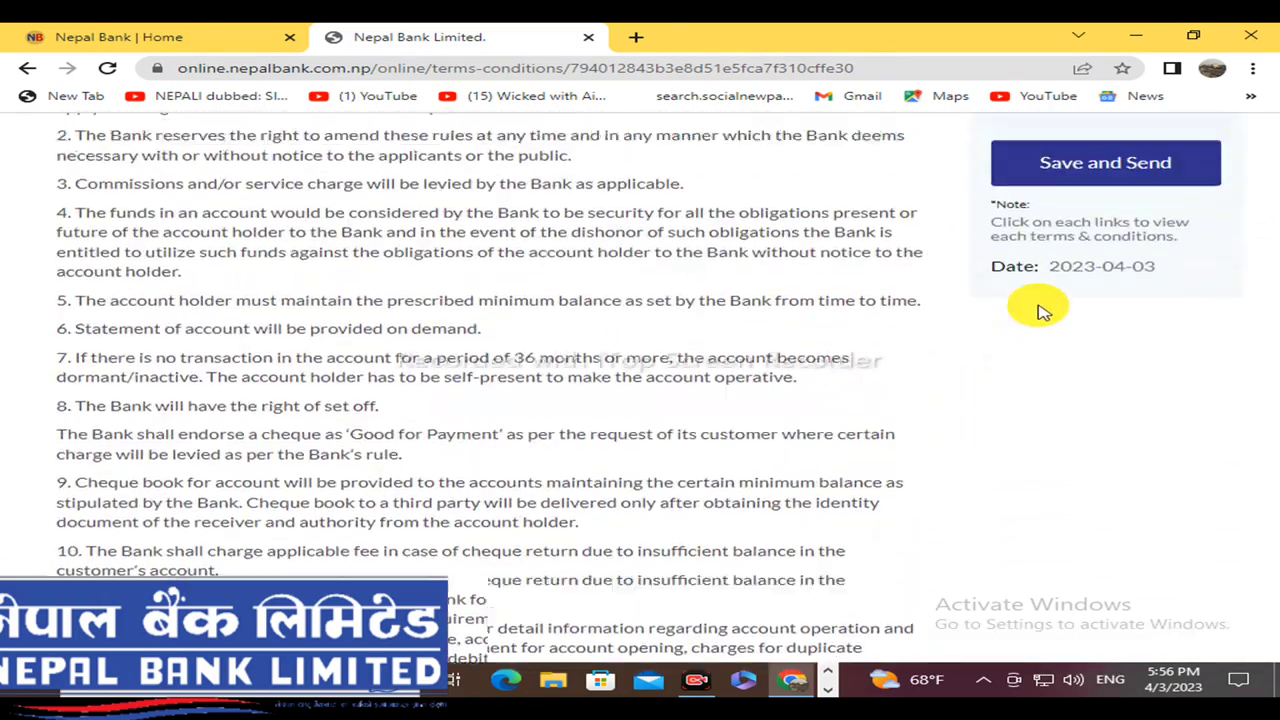
left_click(1009, 331)
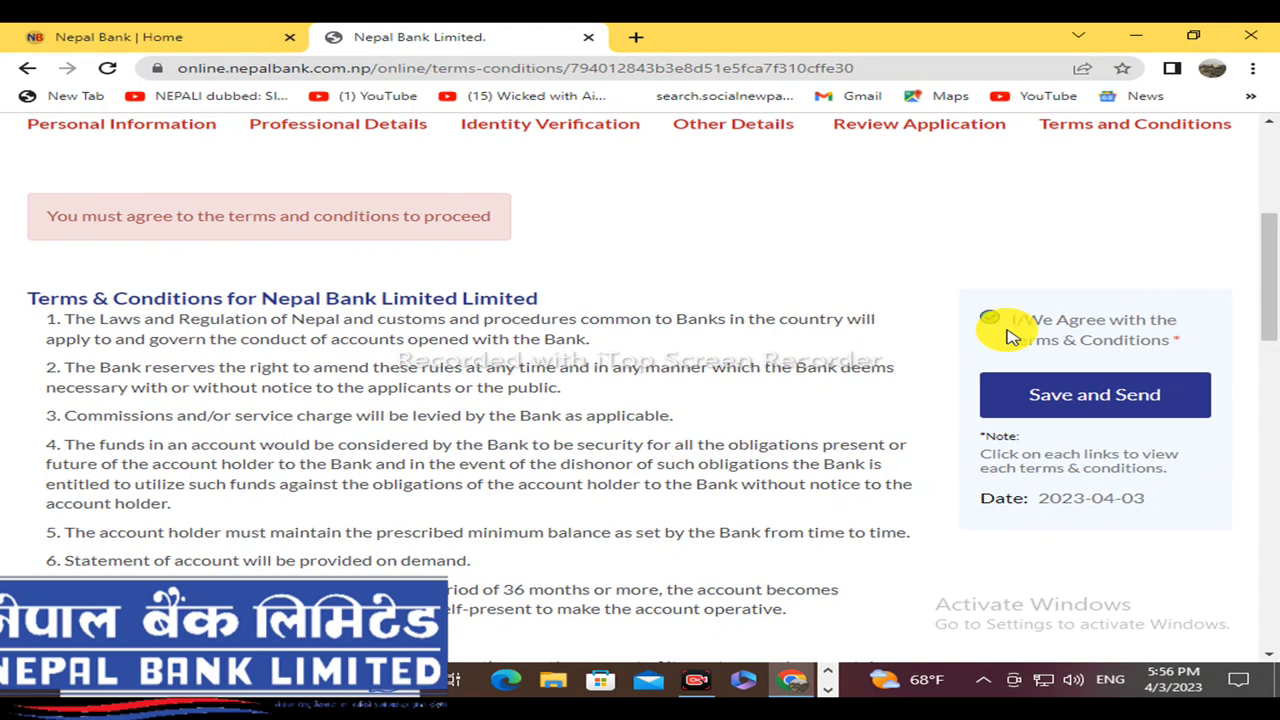